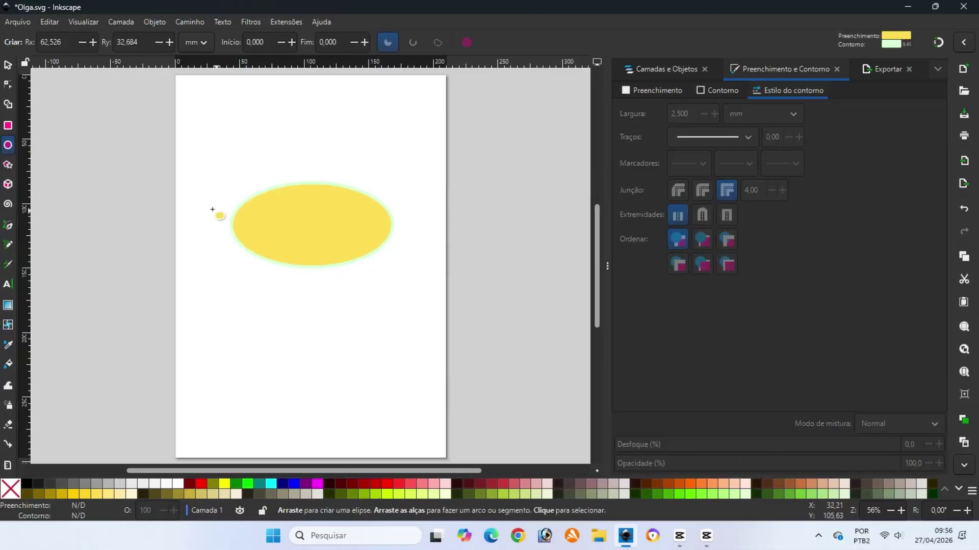
# - Heighten the yellow ellipse, move it to the upper part of the page and scale it to about 114 × 79 mm
pyautogui.press('s')
pyautogui.click(310, 217)
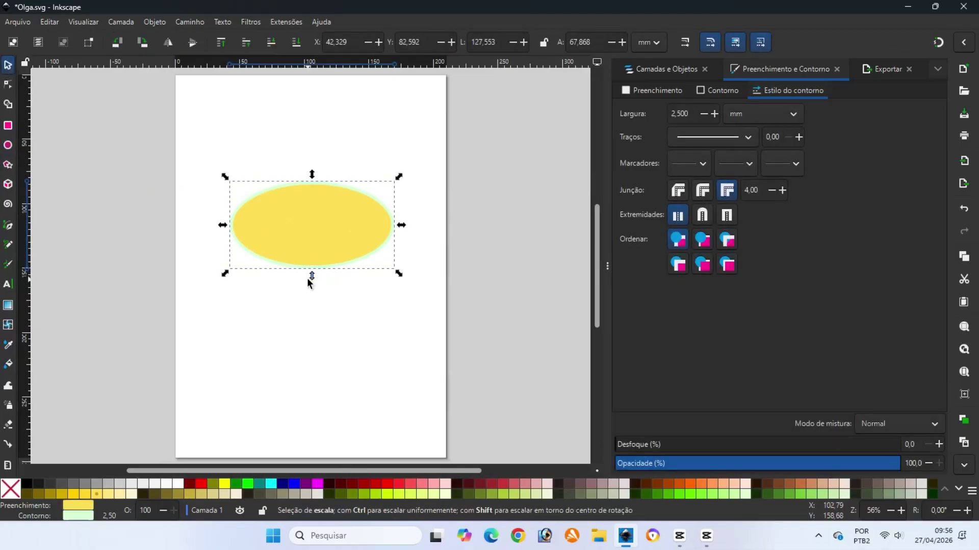
pyautogui.moveTo(311, 276); pyautogui.dragTo(312, 304)
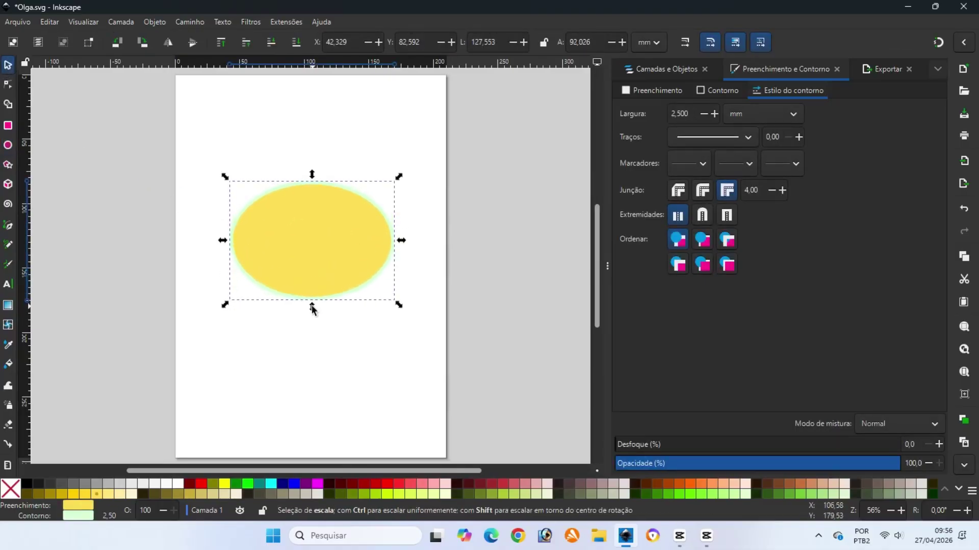
pyautogui.moveTo(317, 237); pyautogui.dragTo(300, 199)
pyautogui.moveTo(380, 267); pyautogui.dragTo(365, 253)
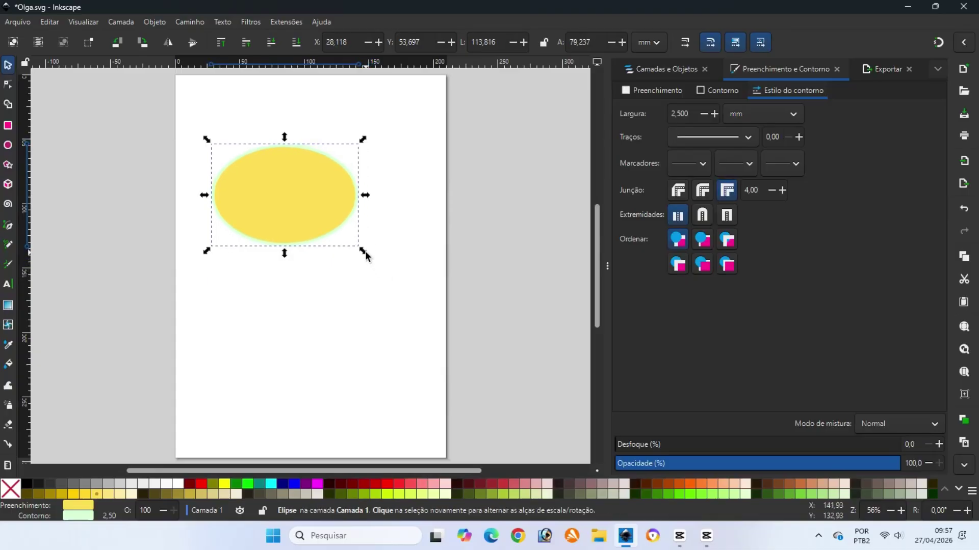
# - Change the yellow ellipse's outline colour to black
pyautogui.rightClick(27, 484)
pyautogui.click(32, 442)
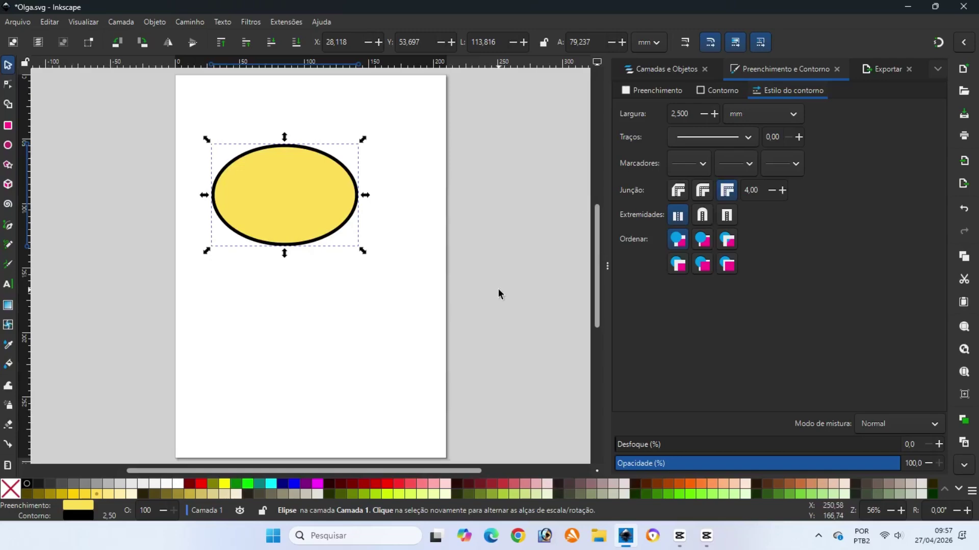
# - Try dark red #800000, #FF5555, light grey, #DE8787 and orange #FF6600 as the ellipse's fill colour
pyautogui.click(353, 483)
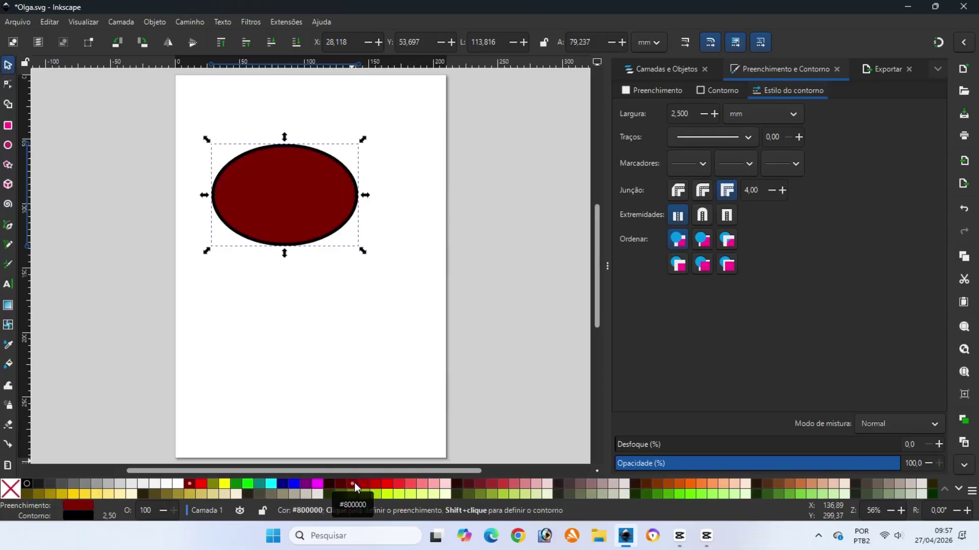
pyautogui.click(409, 485)
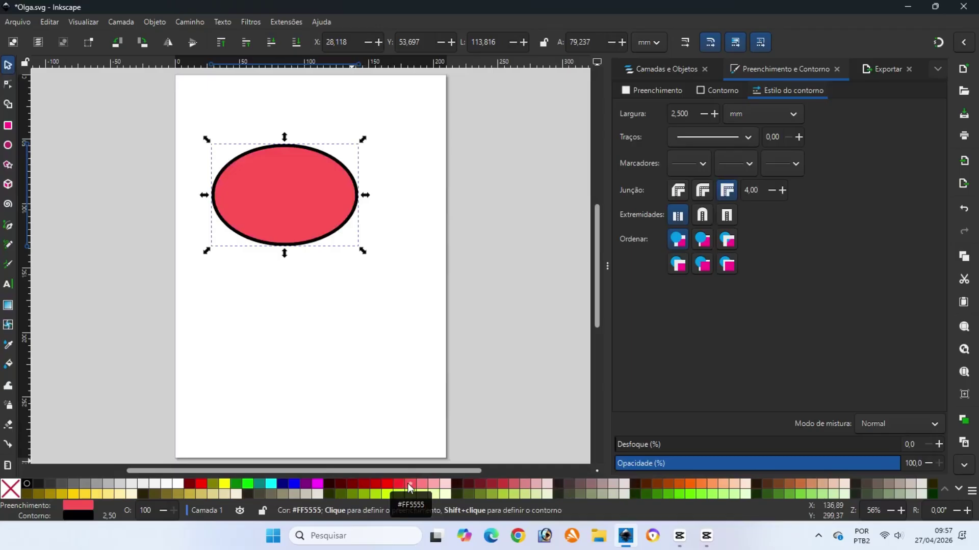
pyautogui.click(121, 485)
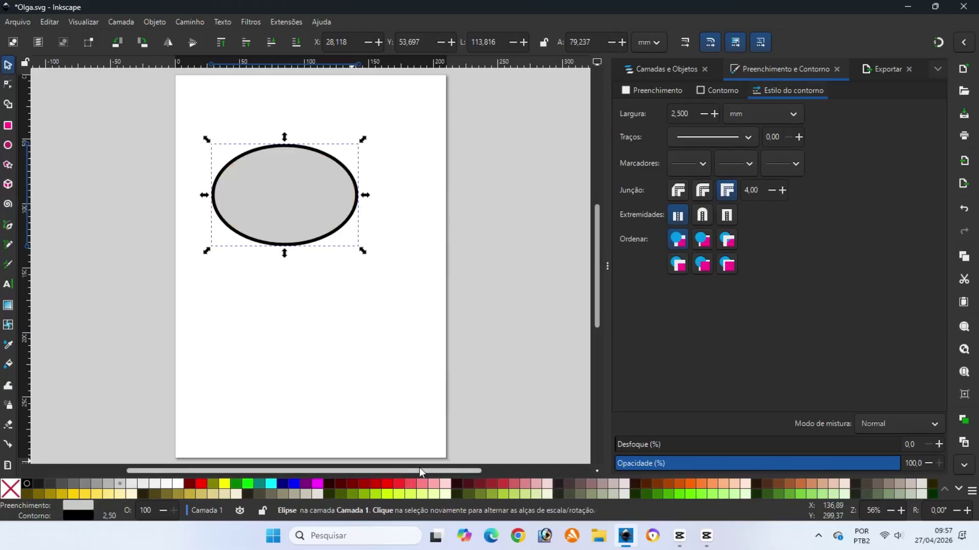
pyautogui.click(527, 482)
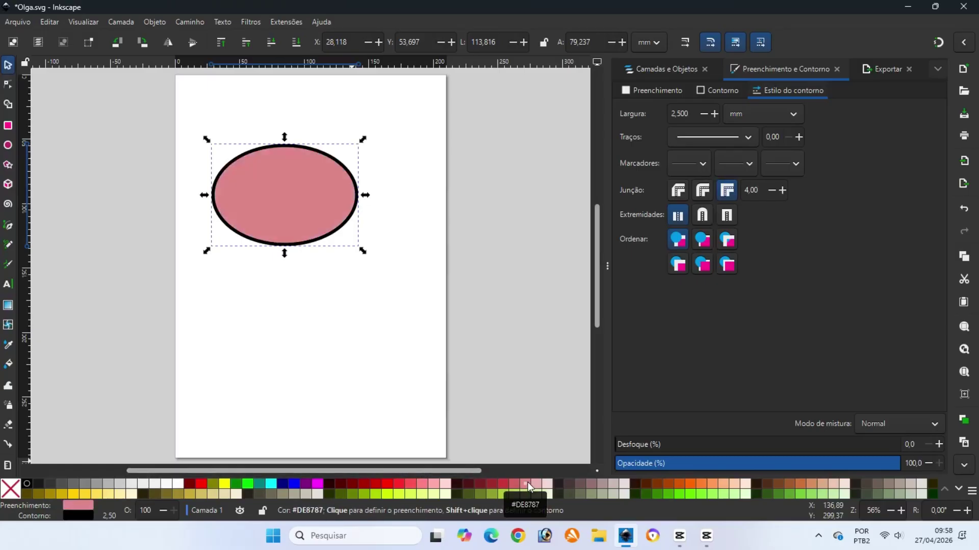
pyautogui.click(691, 483)
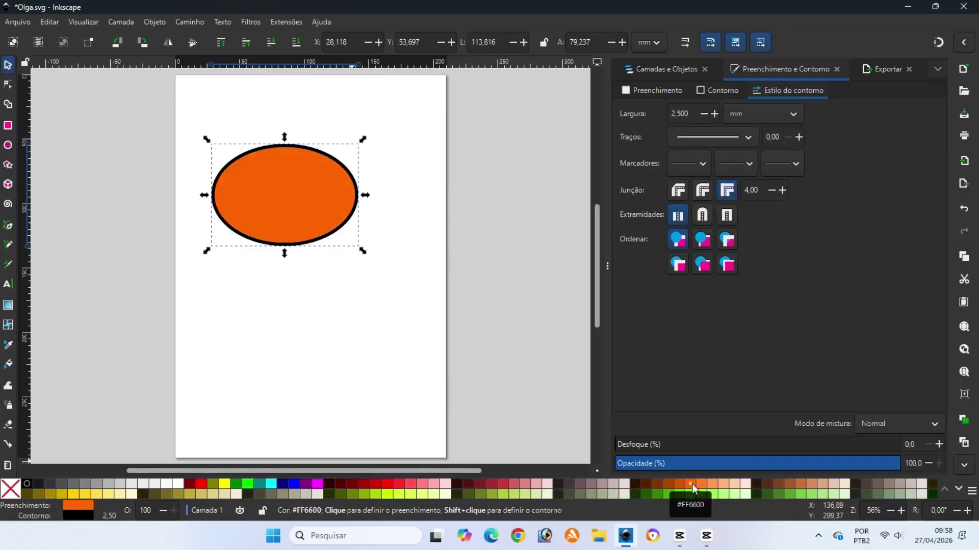
# - Fill the ellipse with dark orange-brown and save the document
pyautogui.click(669, 484)
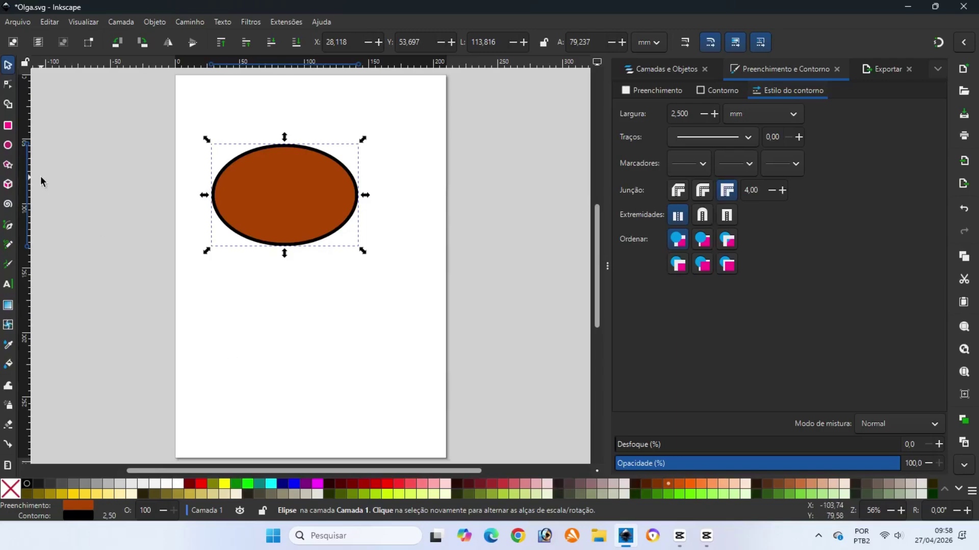
pyautogui.click(16, 23)
pyautogui.click(32, 98)
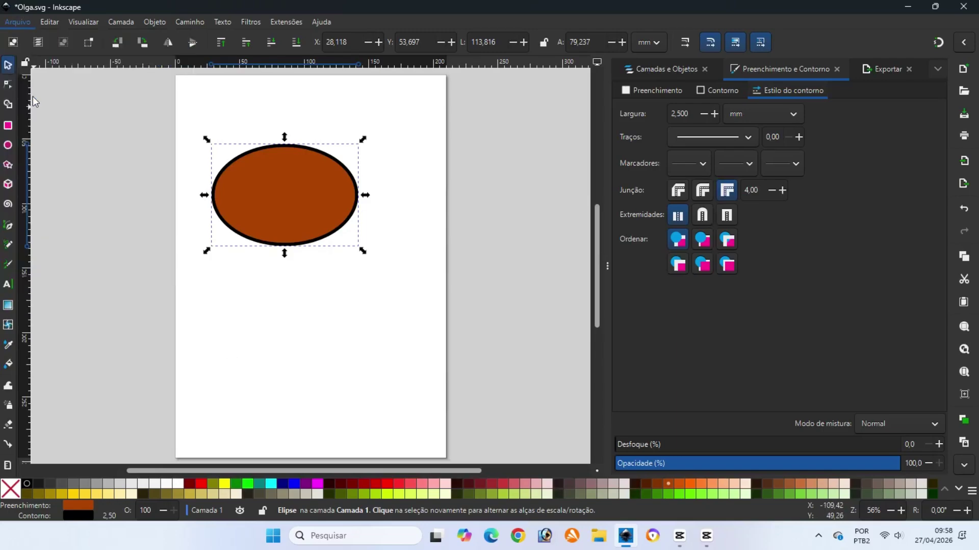
# - Draw a white-filled ellipse about 65 × 45 mm, place it inside the upper left of the brown ellipse, and save the document
pyautogui.click(8, 147)
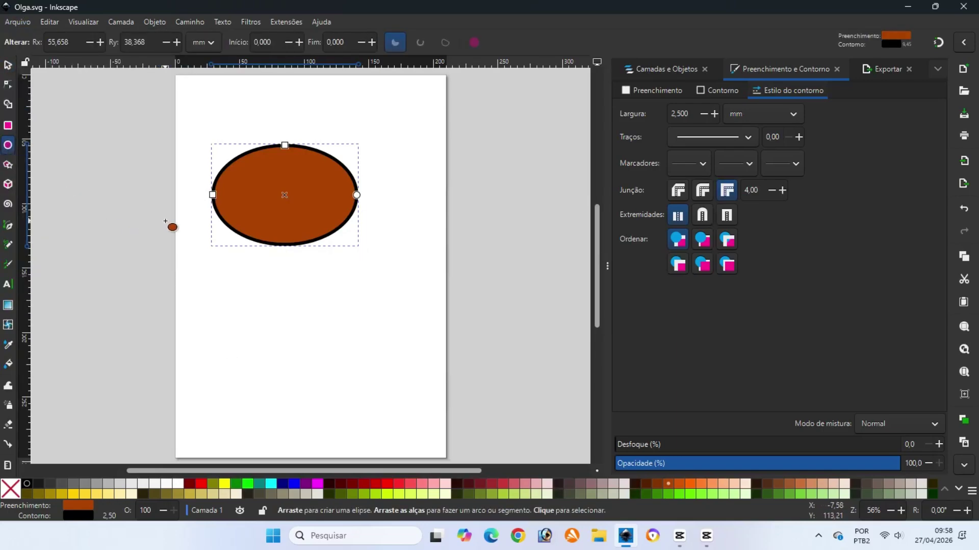
pyautogui.moveTo(235, 161); pyautogui.dragTo(320, 218)
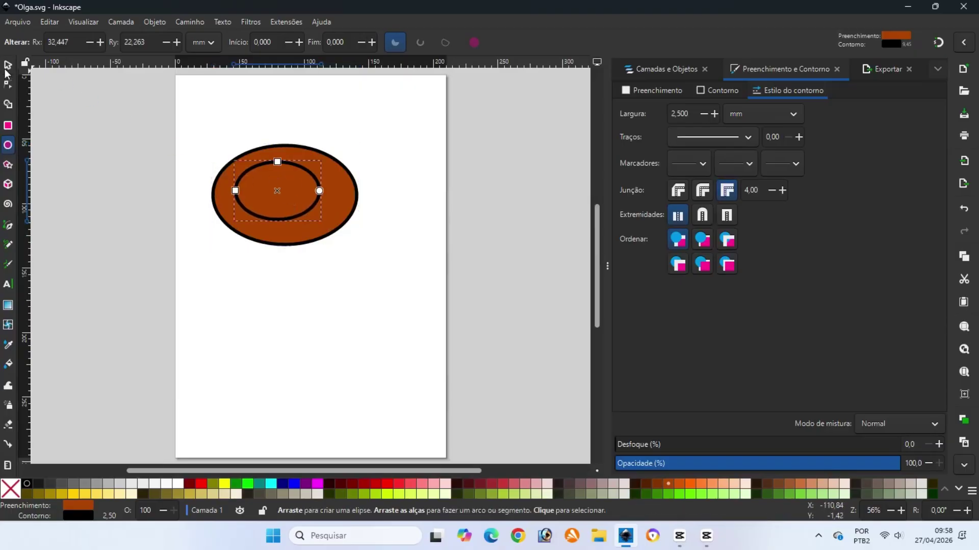
pyautogui.press('s')
pyautogui.moveTo(283, 179); pyautogui.dragTo(274, 167)
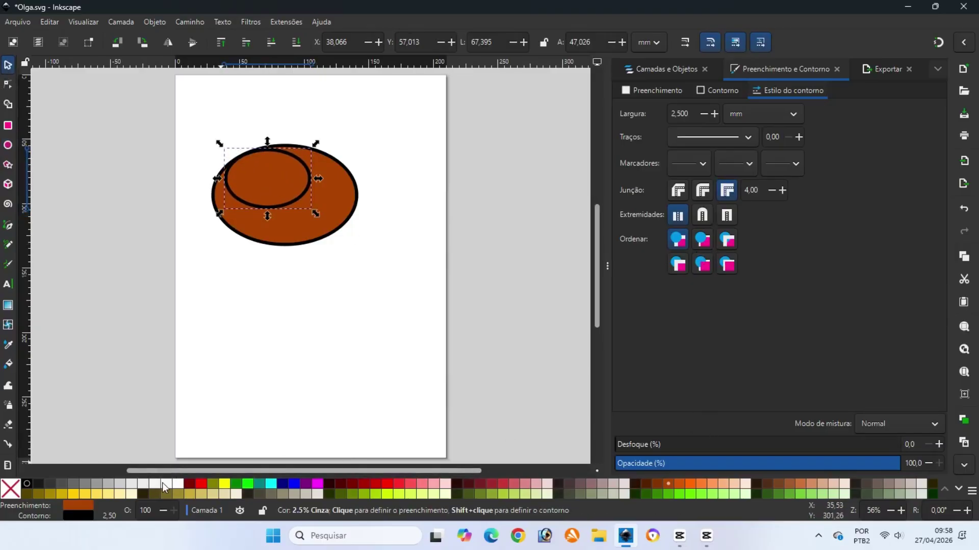
pyautogui.click(177, 484)
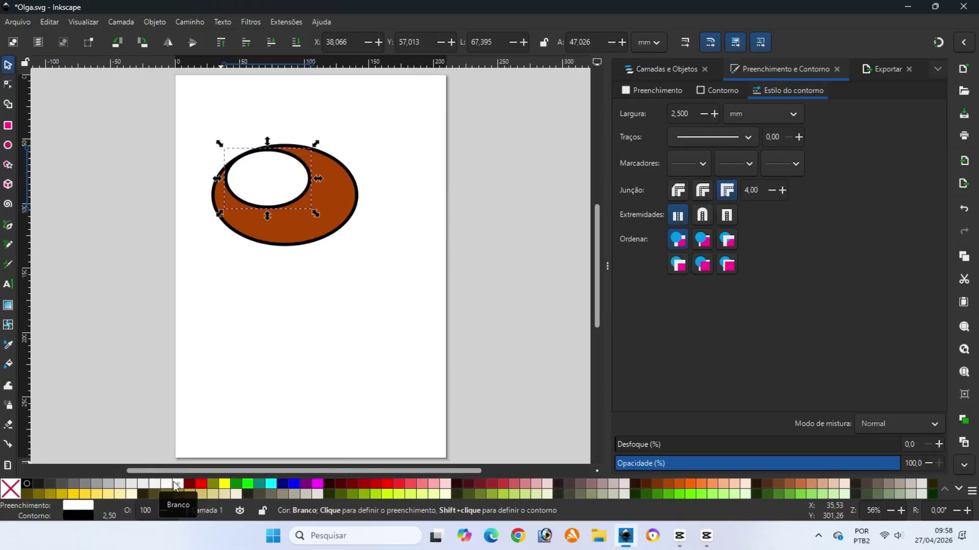
pyautogui.click(7, 147)
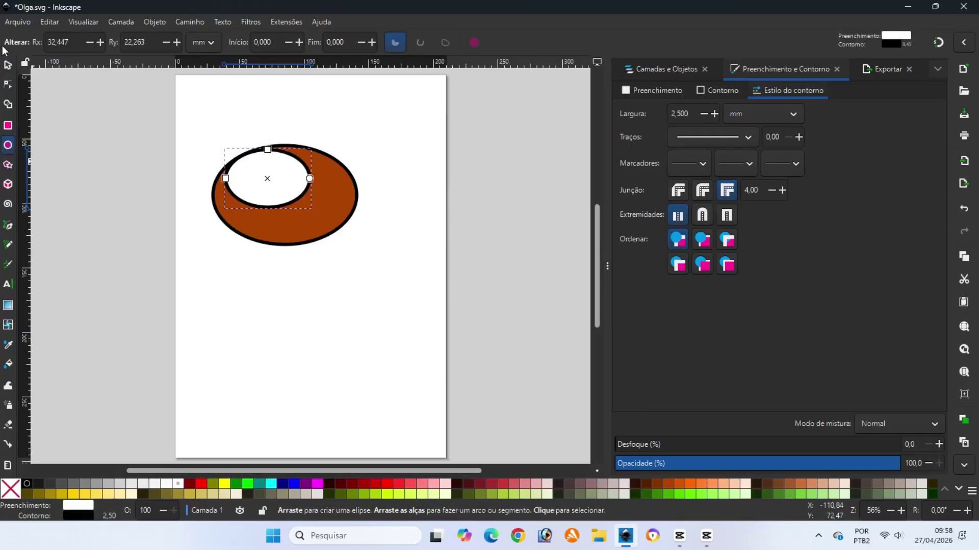
pyautogui.click(13, 25)
pyautogui.click(31, 98)
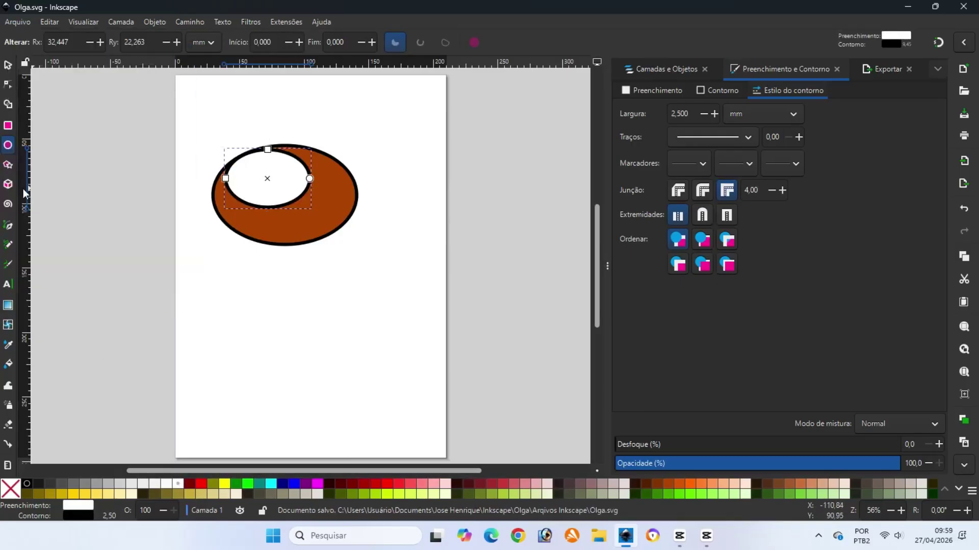
# - Draw a solid black circle about 24 mm across and place it as a pupil at the left end of the white ellipse
pyautogui.moveTo(85, 228); pyautogui.dragTo(118, 264)
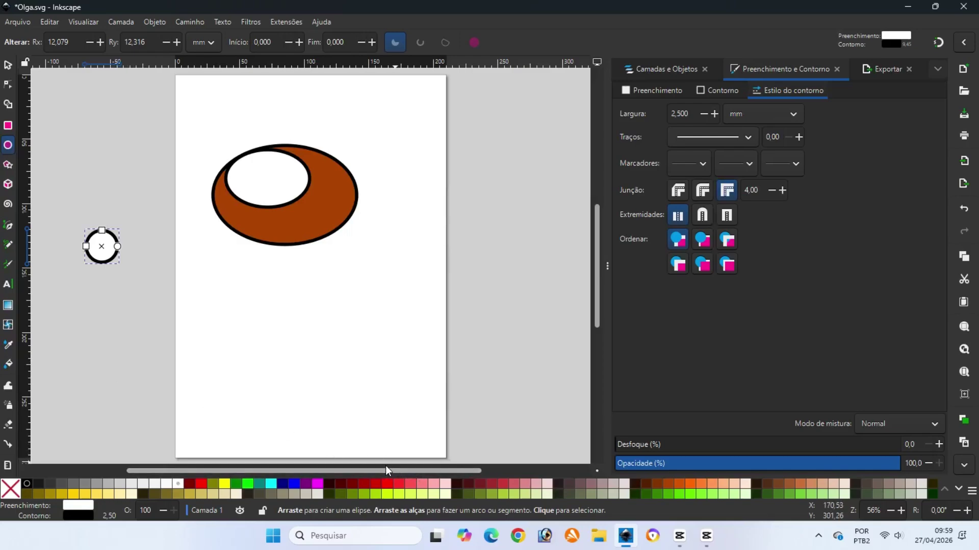
pyautogui.click(26, 483)
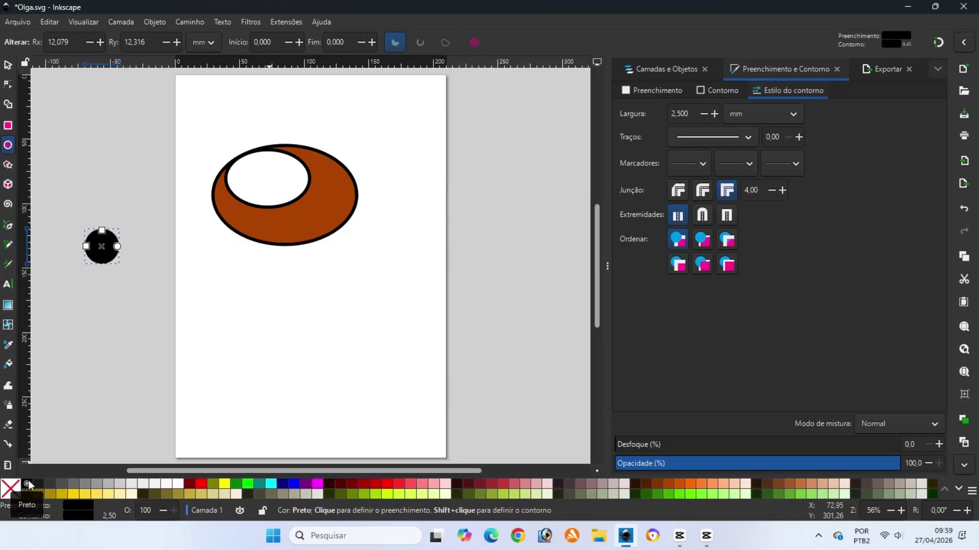
pyautogui.click(7, 65)
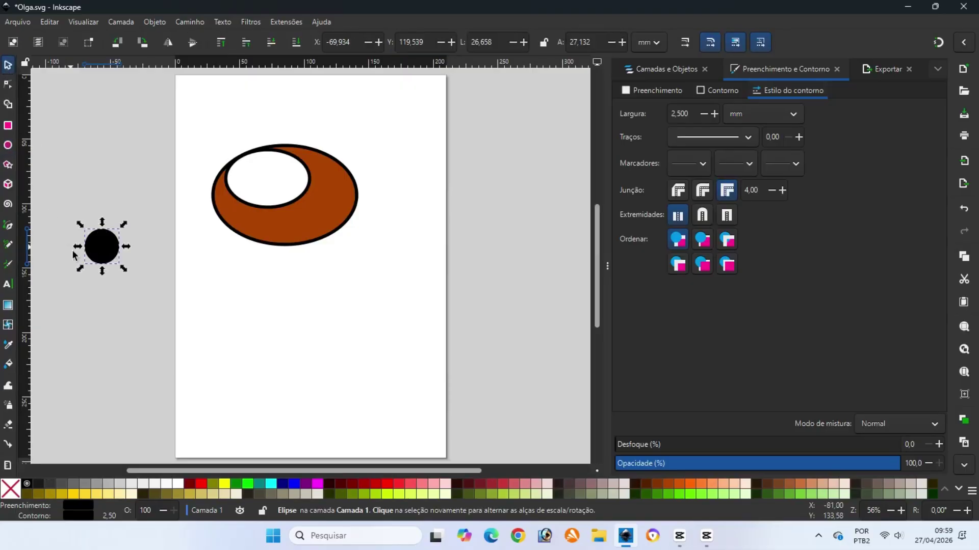
pyautogui.moveTo(102, 251); pyautogui.dragTo(244, 182)
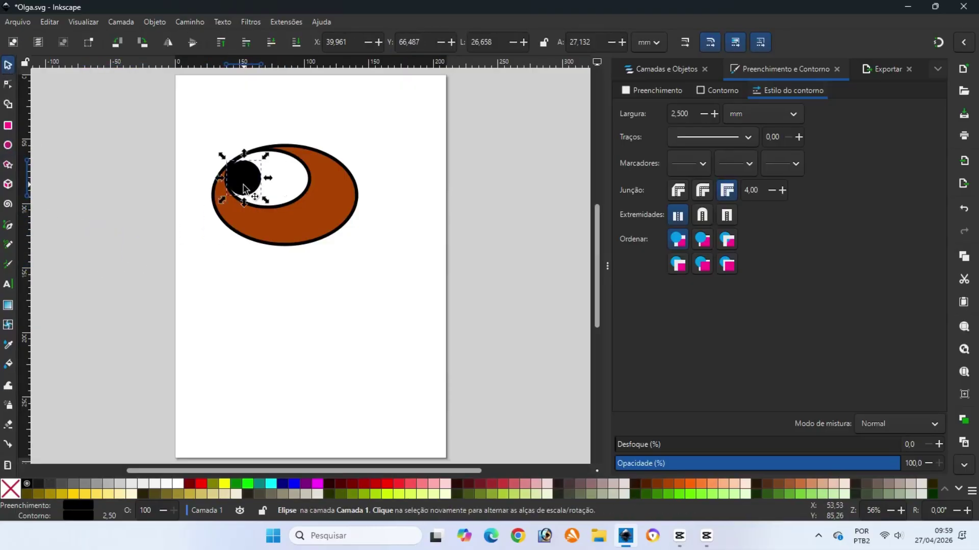
pyautogui.click(89, 280)
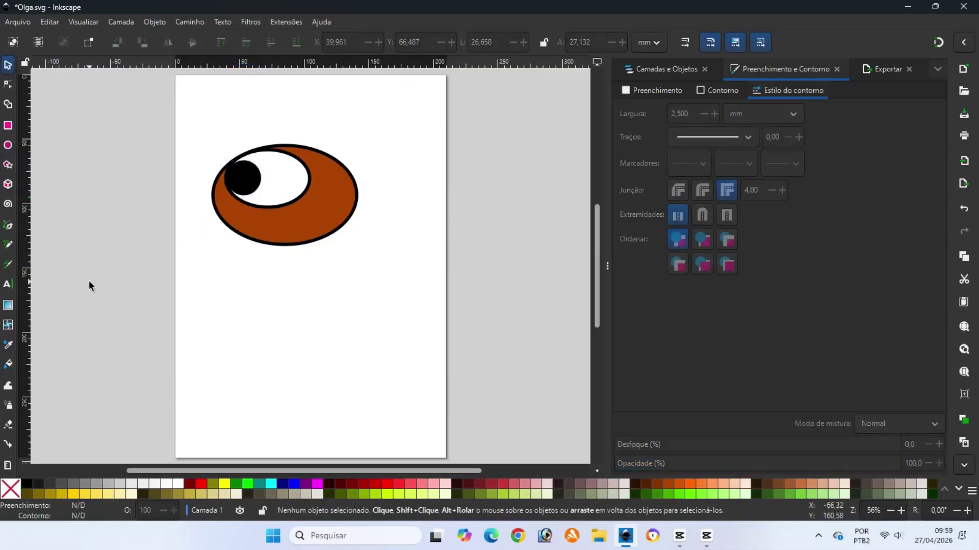
# - Draw a circle about 5 mm across with white outline and 2.5% grey fill, and place it on the pupil's upper left
pyautogui.click(8, 148)
pyautogui.moveTo(92, 190); pyautogui.dragTo(99, 197)
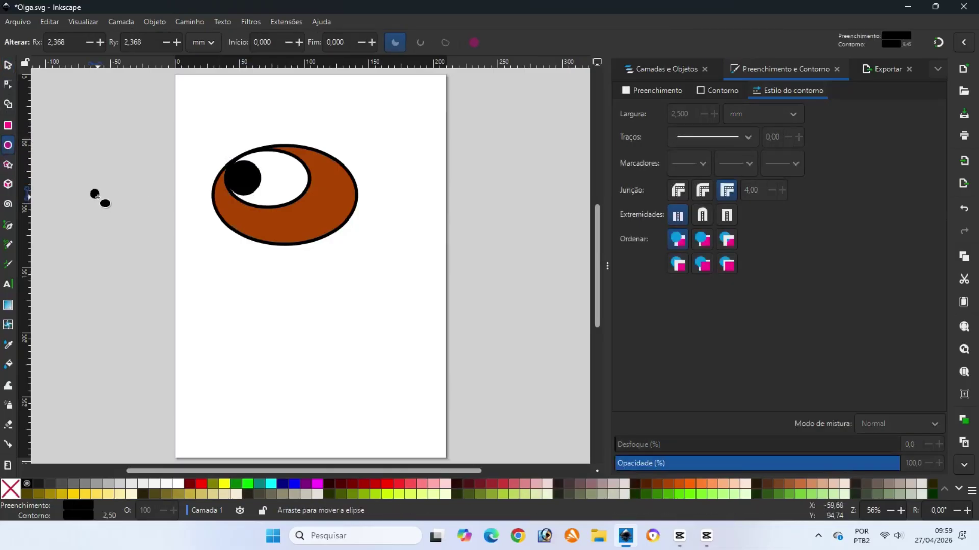
pyautogui.rightClick(179, 482)
pyautogui.click(179, 439)
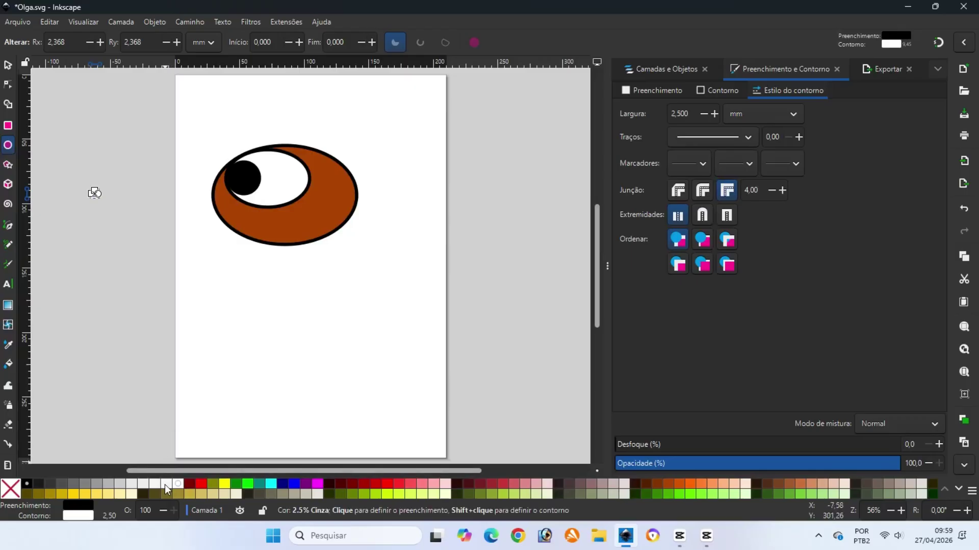
pyautogui.rightClick(164, 484)
pyautogui.click(161, 430)
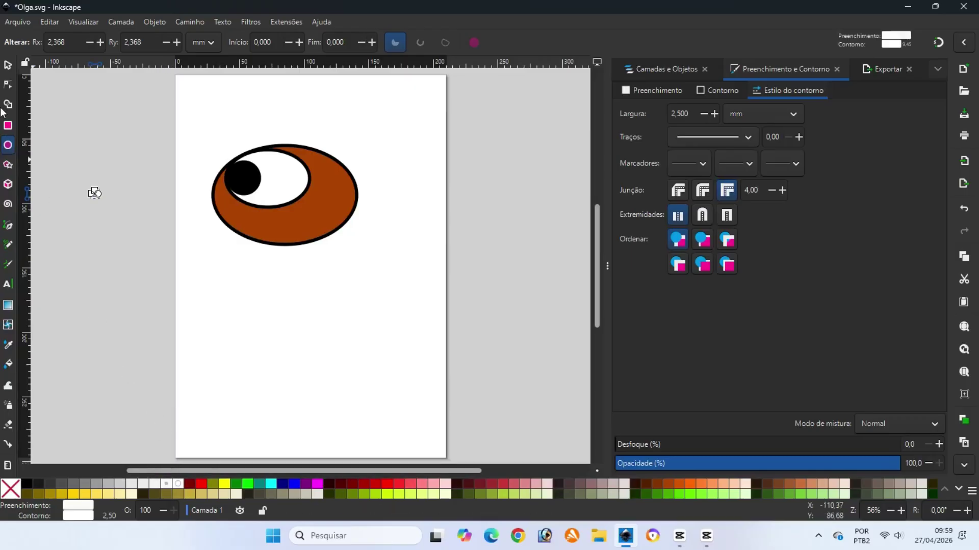
pyautogui.click(6, 65)
pyautogui.moveTo(99, 193); pyautogui.dragTo(239, 172)
pyautogui.click(111, 178)
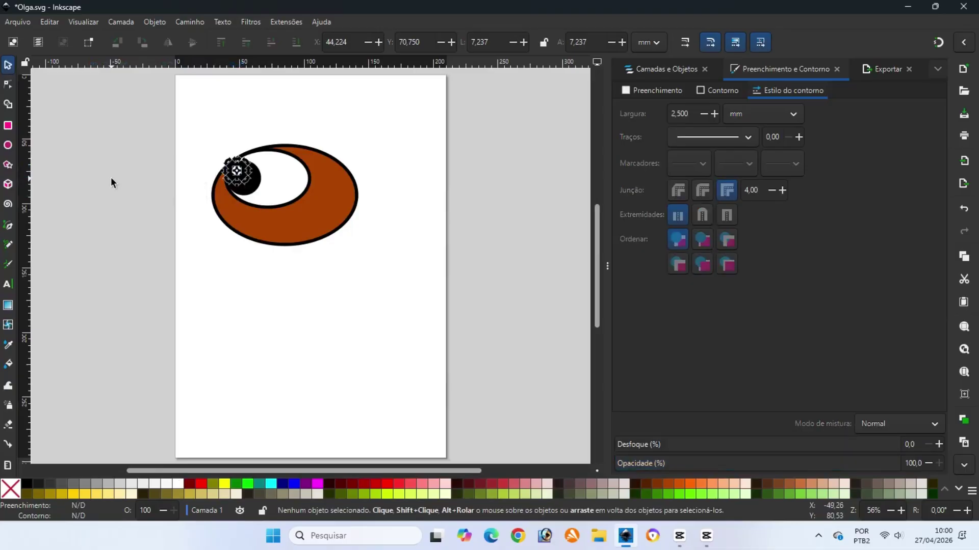
# - Move all four shapes of the head and eye about 7 mm to the right together, and save the document
pyautogui.moveTo(160, 122); pyautogui.dragTo(402, 262)
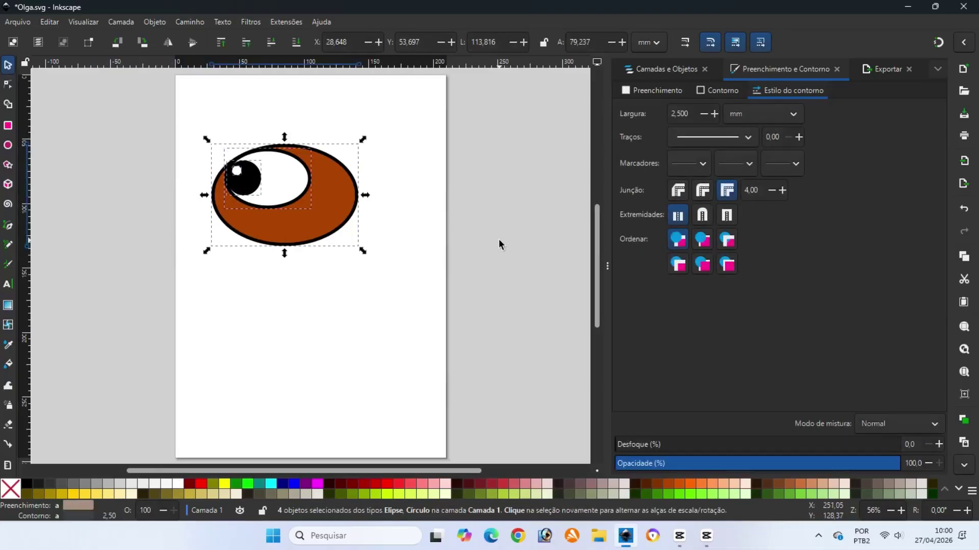
pyautogui.press('Right')
pyautogui.press('Right')
pyautogui.press('Right')
pyautogui.press('Right')
pyautogui.press('Right')
pyautogui.press('Right')
pyautogui.press('Right')
pyautogui.press('Right')
pyautogui.press('Right')
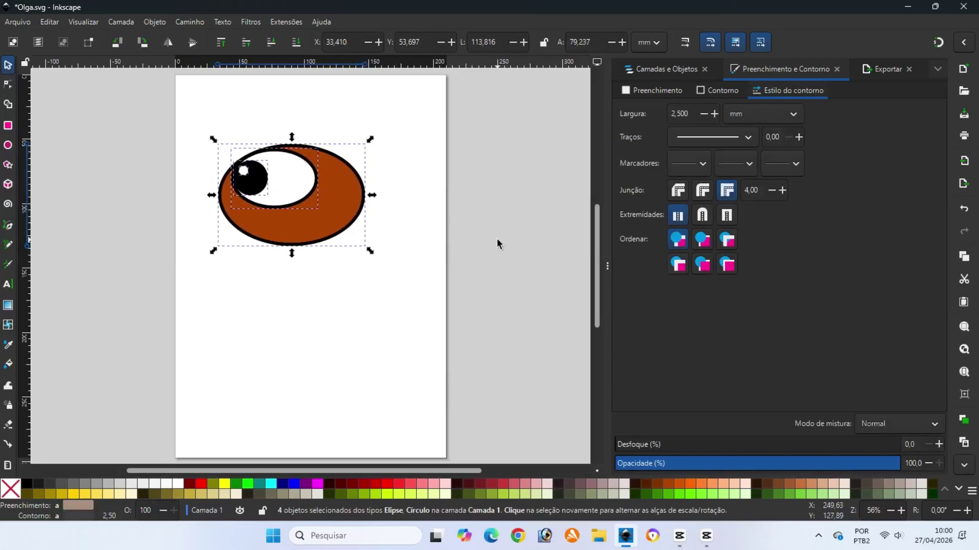
pyautogui.press('Right')
pyautogui.press('Right')
pyautogui.press('Right')
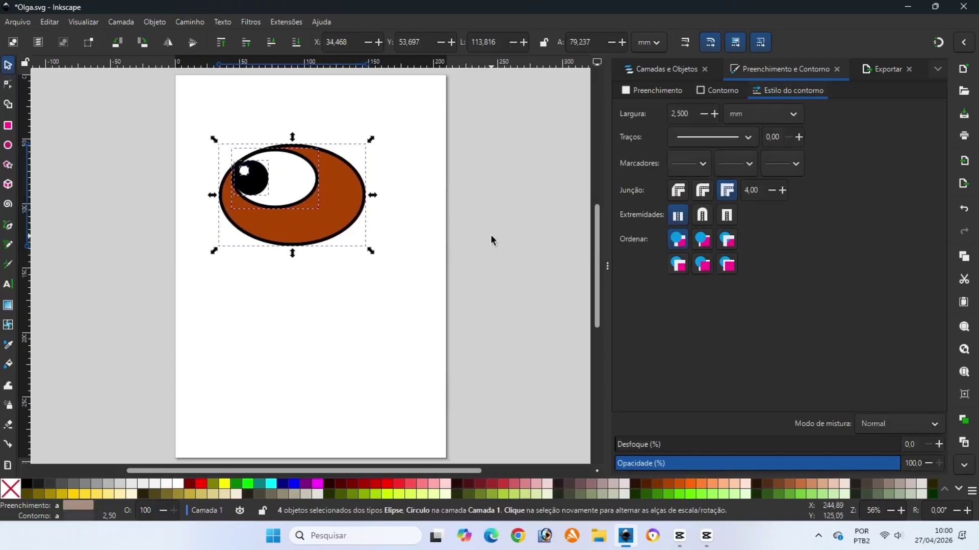
pyautogui.click(103, 286)
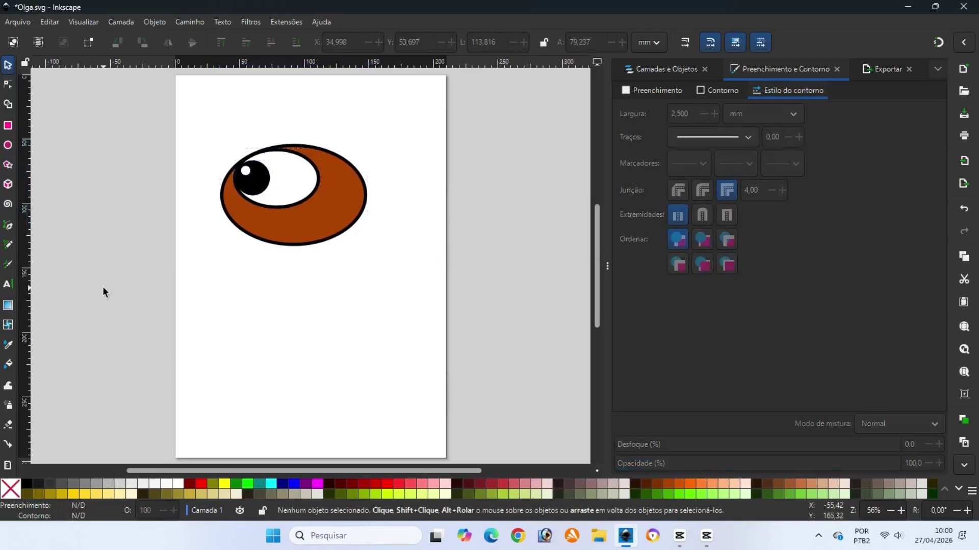
pyautogui.click(14, 24)
pyautogui.click(32, 101)
# - Draw a rectangle about 45 × 101 mm below the head, with a black outline and dark orange-brown fill
pyautogui.press('r')
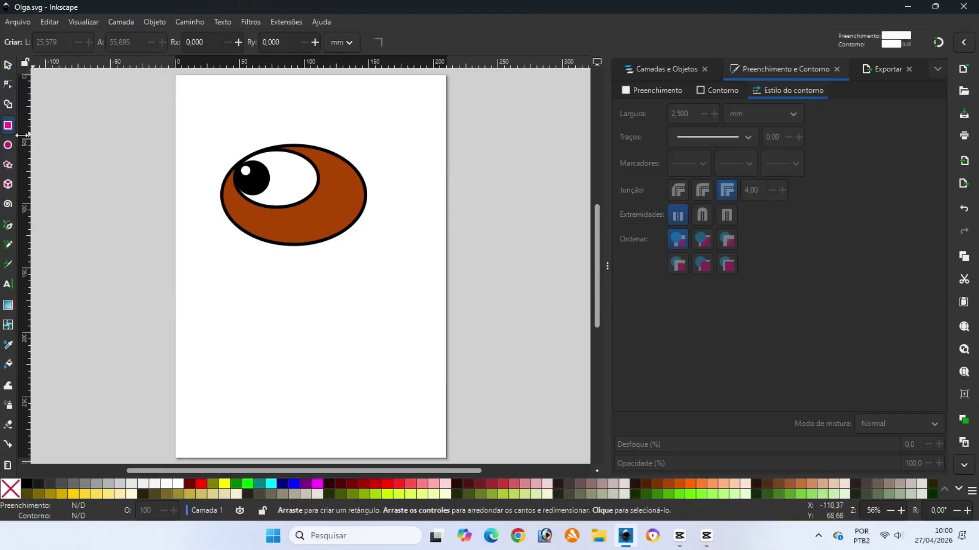
pyautogui.moveTo(274, 279)
pyautogui.mouseDown()
pyautogui.moveTo(301, 360)
pyautogui.moveTo(326, 381)
pyautogui.mouseUp()
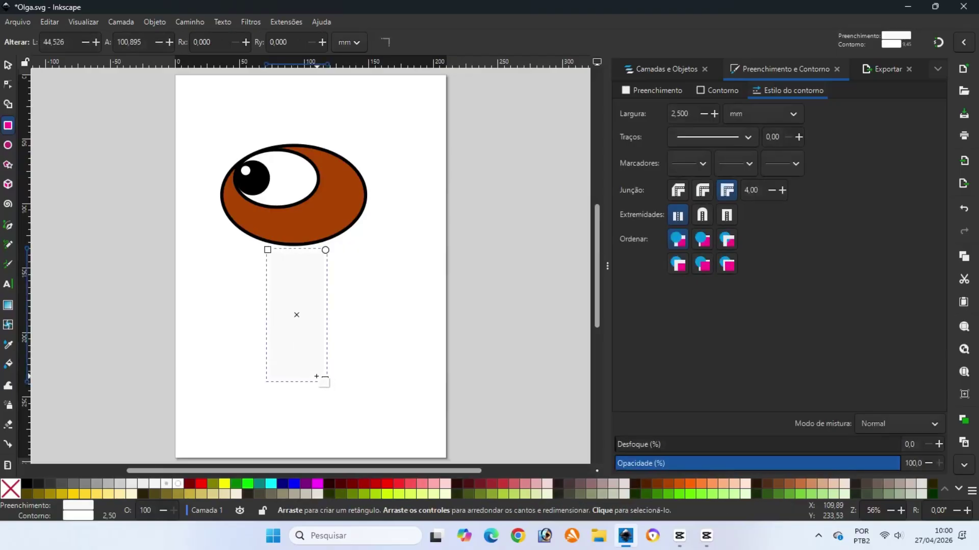
pyautogui.rightClick(29, 483)
pyautogui.click(40, 442)
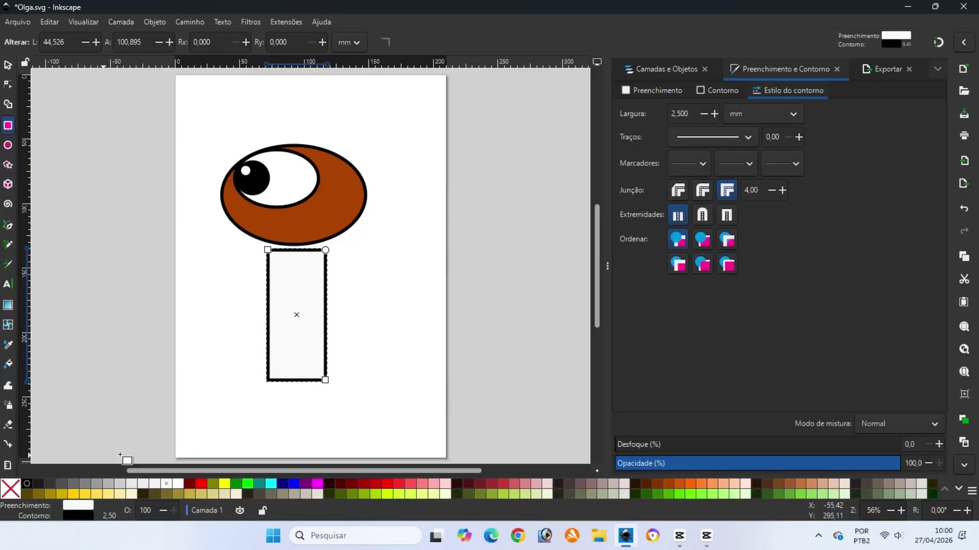
pyautogui.click(667, 485)
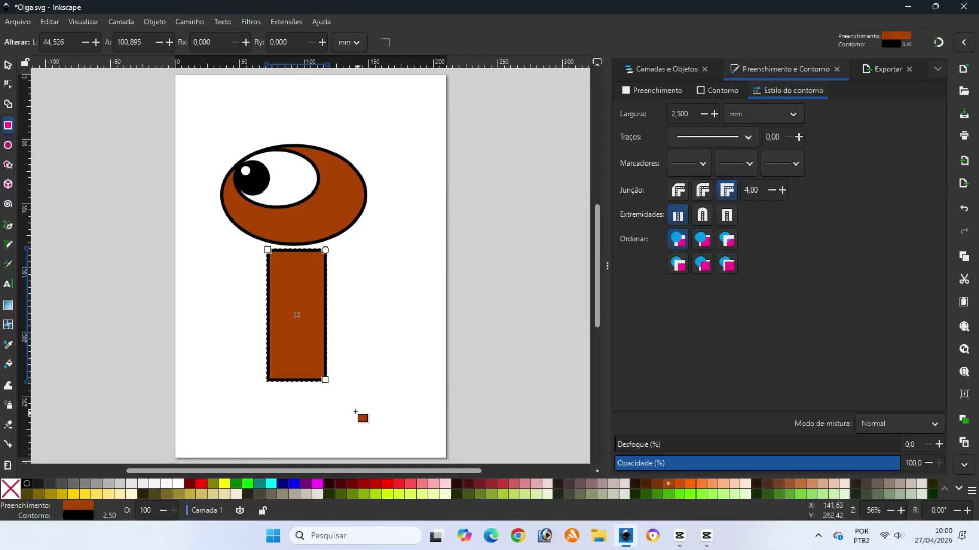
pyautogui.click(9, 66)
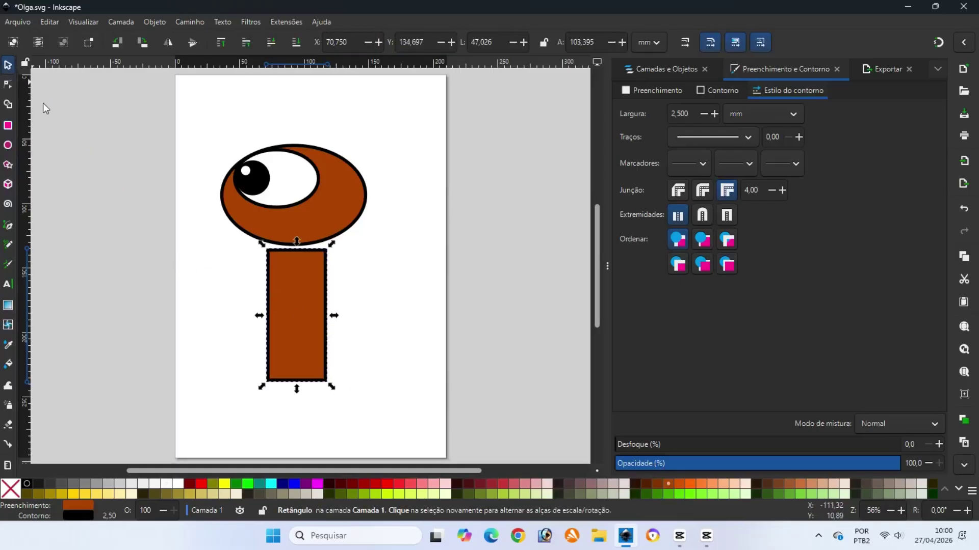
# - Narrow the rectangle below the head to about 19 mm overall width and raise it about 22 mm so its top overlaps the head
pyautogui.moveTo(334, 316); pyautogui.dragTo(292, 292)
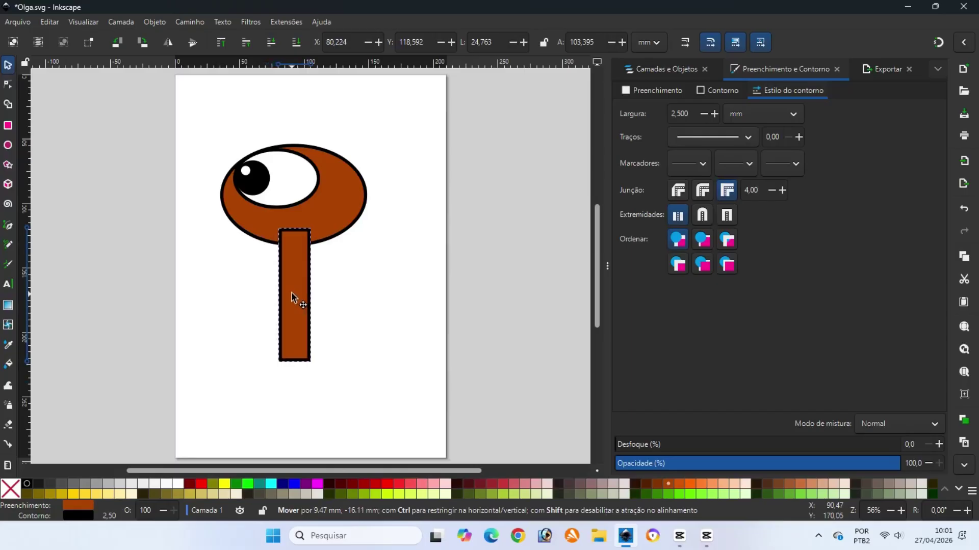
pyautogui.moveTo(292, 292); pyautogui.dragTo(310, 291)
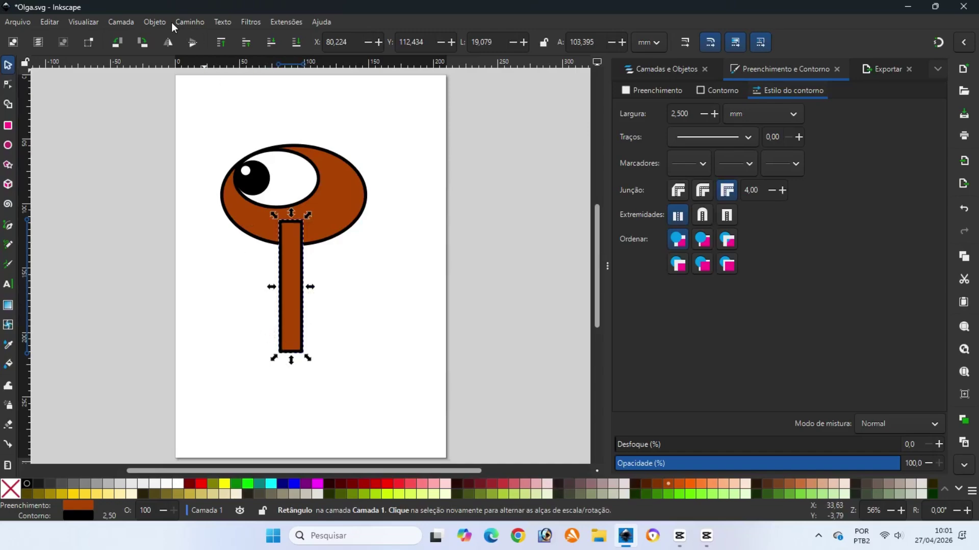
# - Send the narrow neck rectangle to the bottom of the stacking order, behind the head, and save the document
pyautogui.click(157, 21)
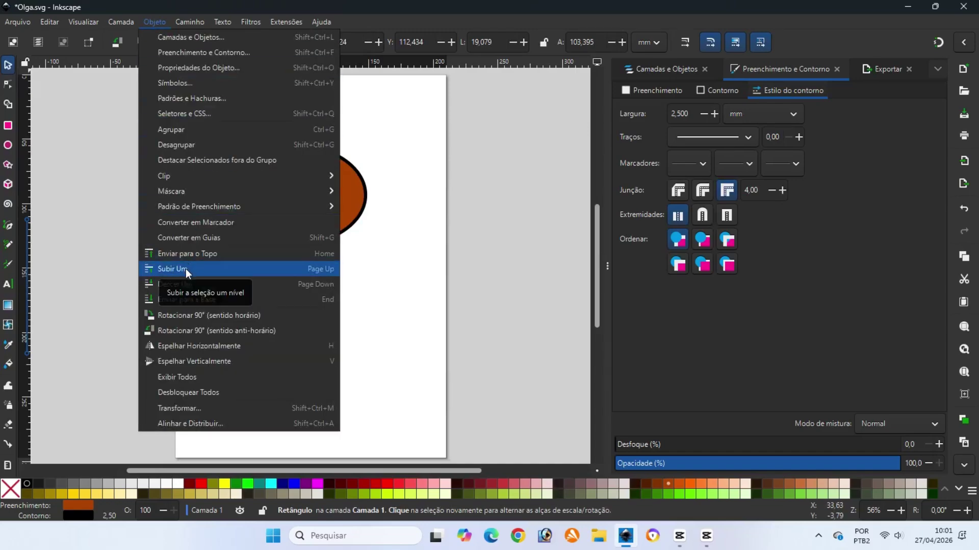
pyautogui.click(191, 299)
pyautogui.click(148, 237)
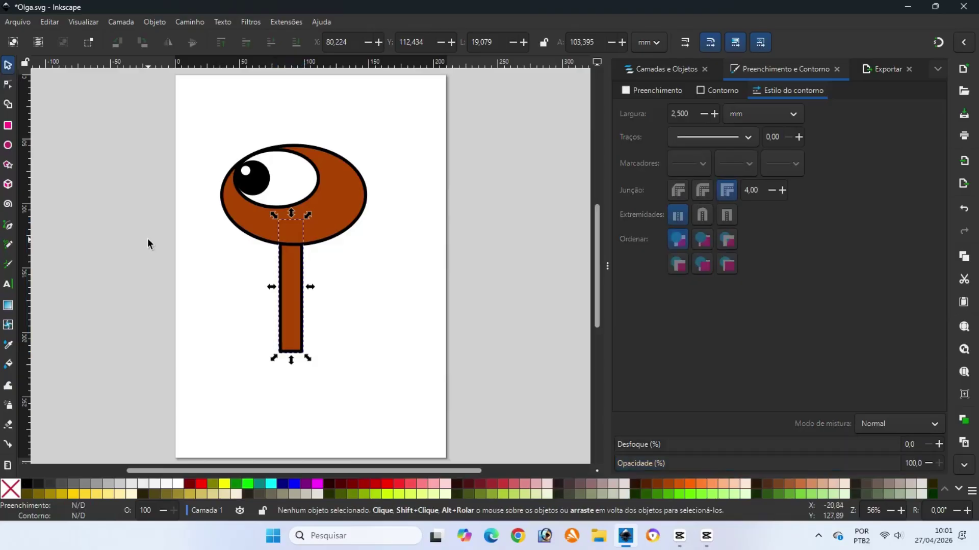
pyautogui.click(15, 23)
pyautogui.click(32, 100)
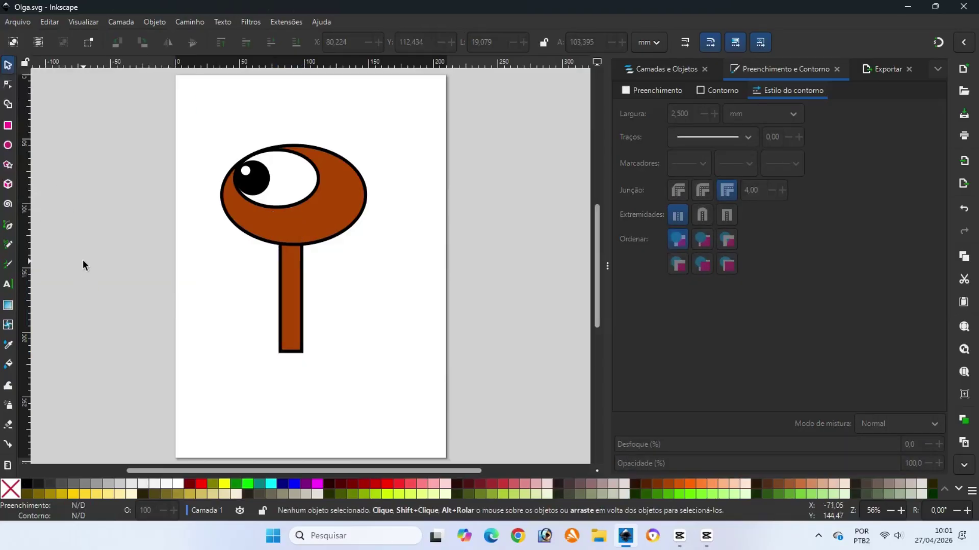
# - Draw an upright ellipse about 37 × 47 mm, place it over the lower end of the neck, and save the document
pyautogui.press('e')
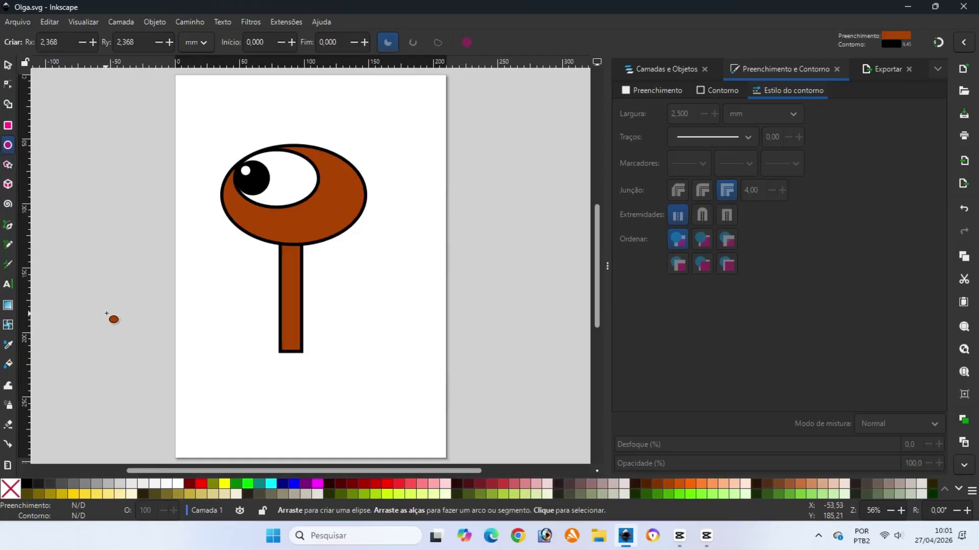
pyautogui.moveTo(108, 312); pyautogui.dragTo(150, 371)
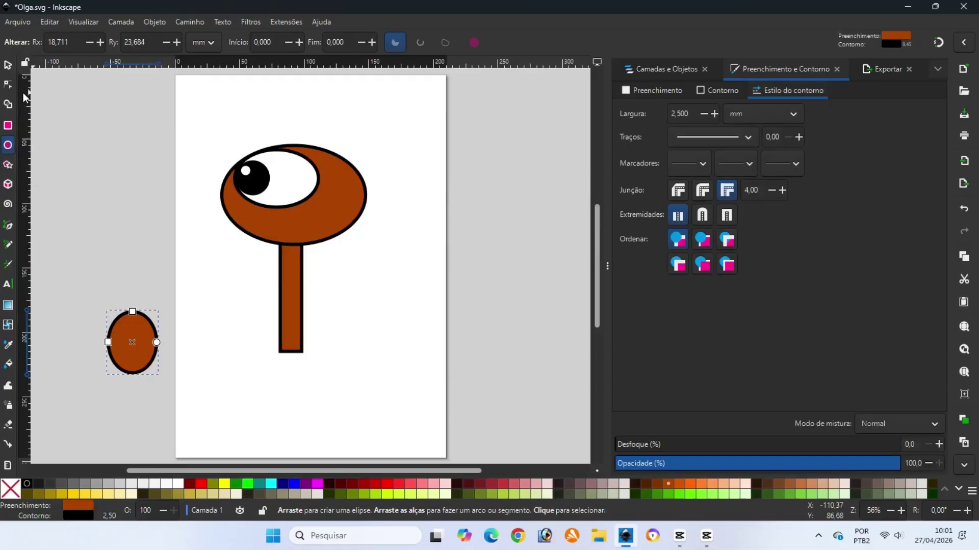
pyautogui.click(8, 64)
pyautogui.moveTo(140, 334); pyautogui.dragTo(301, 345)
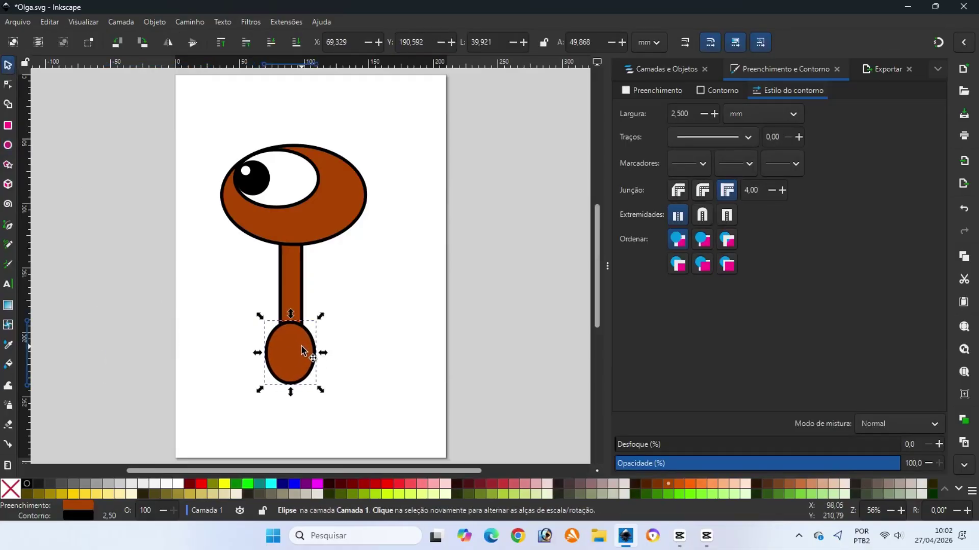
pyautogui.click(13, 23)
pyautogui.click(30, 98)
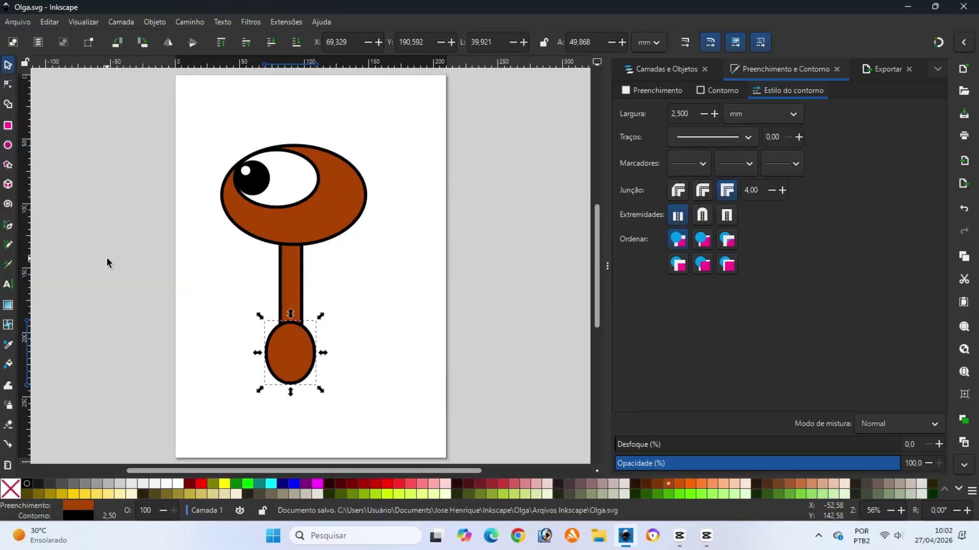
# - Draw a wide ellipse about 98 × 60 mm overall and place it overlapping the right side of the small lower ellipse
pyautogui.click(109, 299)
pyautogui.click(8, 145)
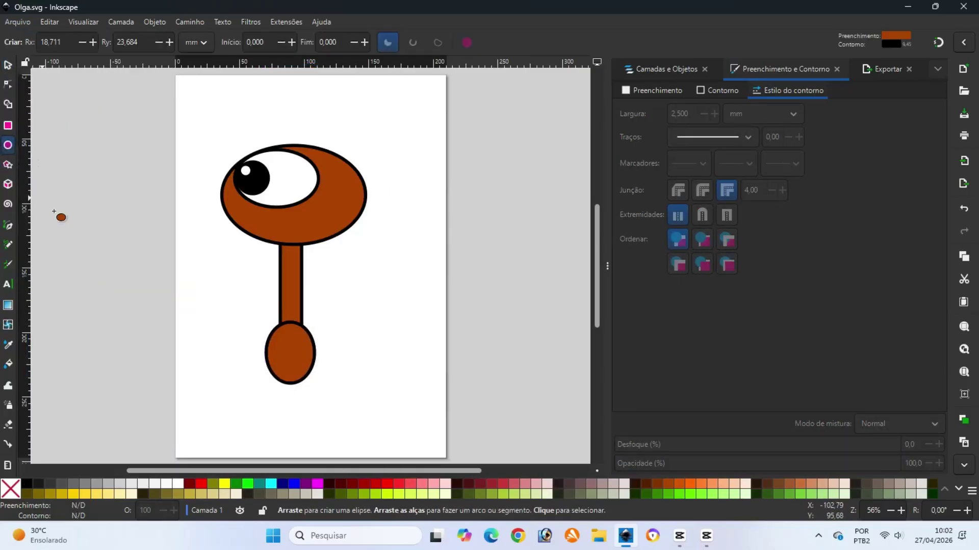
pyautogui.moveTo(96, 306); pyautogui.dragTo(220, 381)
pyautogui.click(8, 65)
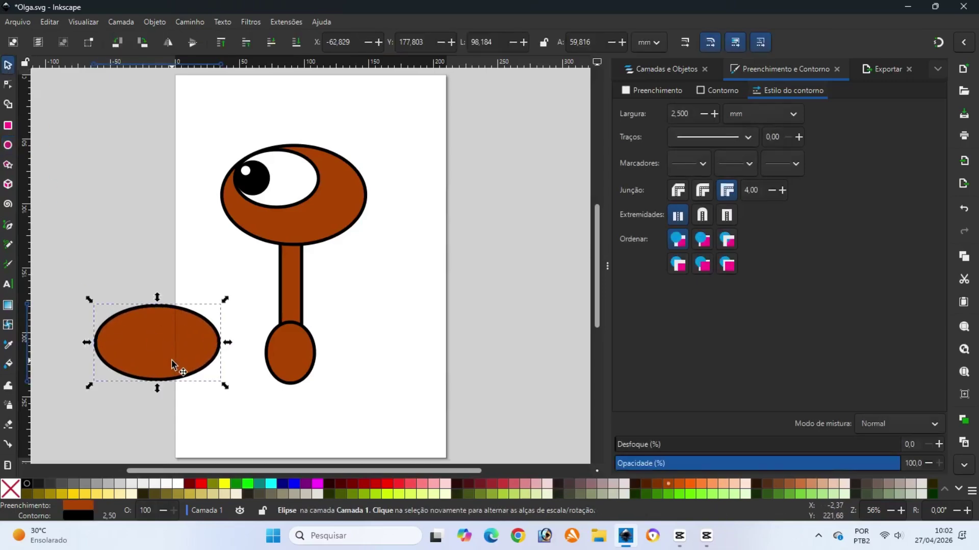
pyautogui.moveTo(175, 348); pyautogui.dragTo(363, 362)
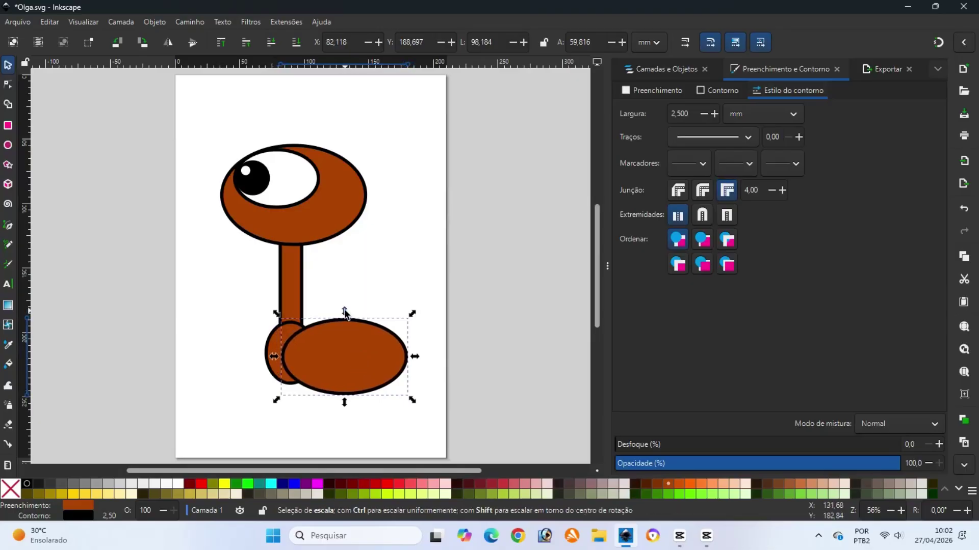
# - Resize the wide ellipse to about 88 × 69 mm overall and unite it with the small ellipse beside it
pyautogui.moveTo(345, 312); pyautogui.dragTo(346, 300)
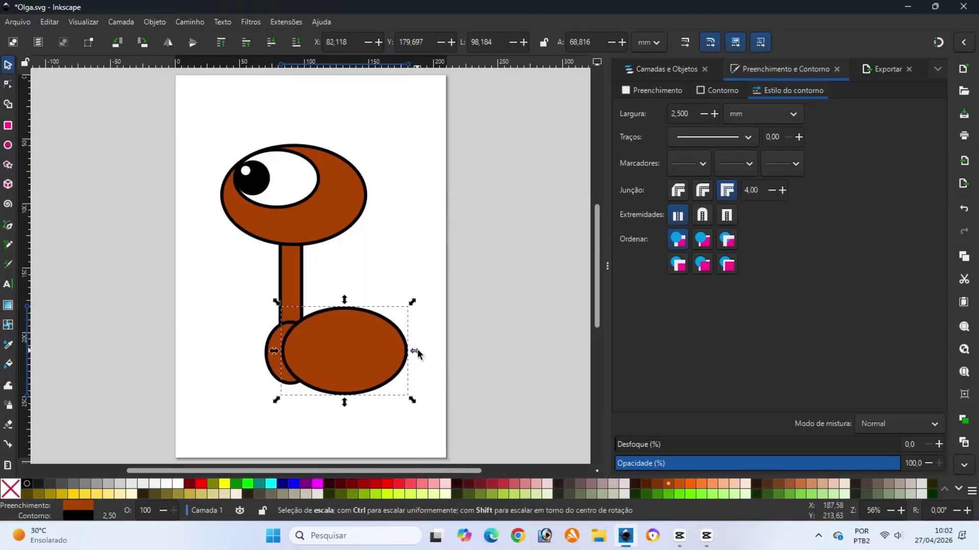
pyautogui.moveTo(418, 349); pyautogui.dragTo(404, 349)
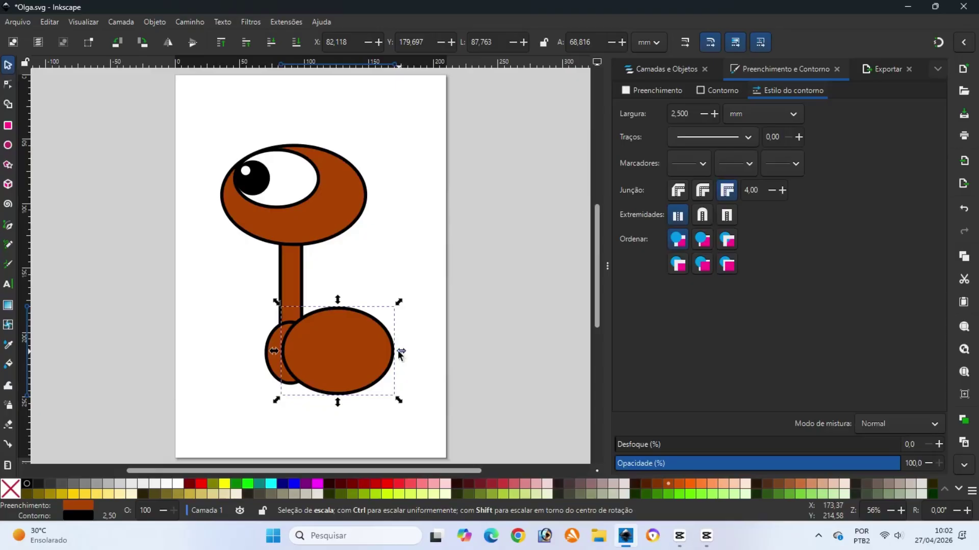
pyautogui.keyDown('shift'); pyautogui.click(276, 347); pyautogui.keyUp('shift')
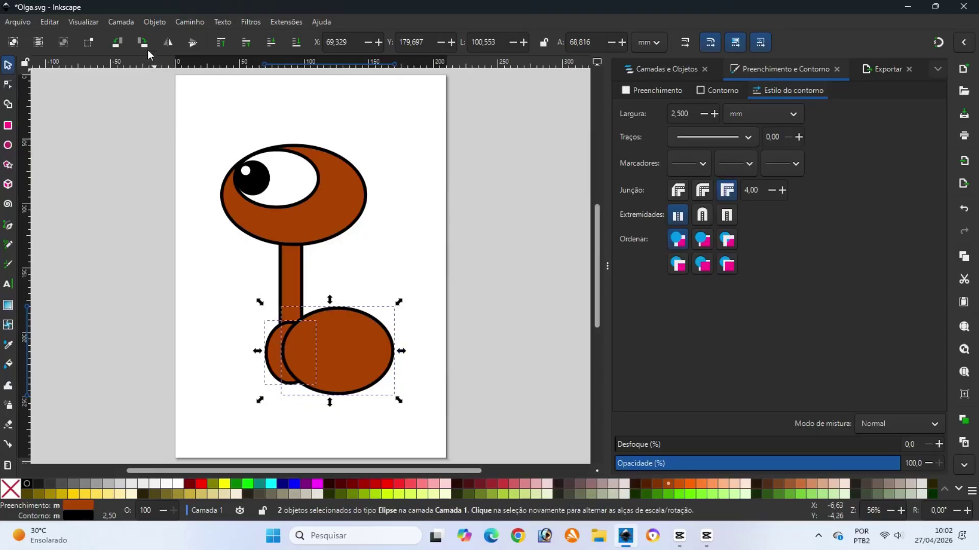
pyautogui.click(186, 20)
pyautogui.click(191, 83)
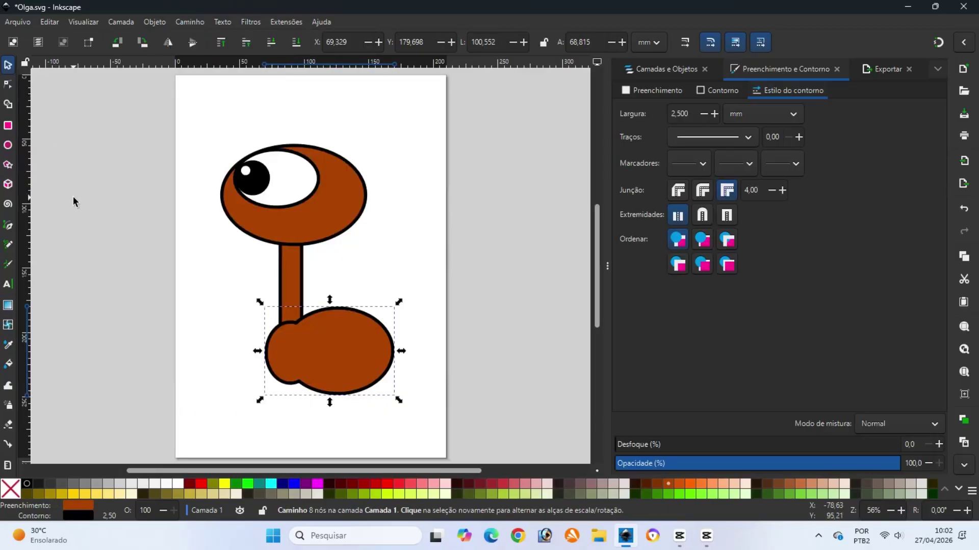
# - Draw a flat ellipse about 69 × 30 mm on the empty canvas beside the page and convert it to a path
pyautogui.click(8, 146)
pyautogui.moveTo(108, 315); pyautogui.dragTo(200, 359)
pyautogui.click(189, 22)
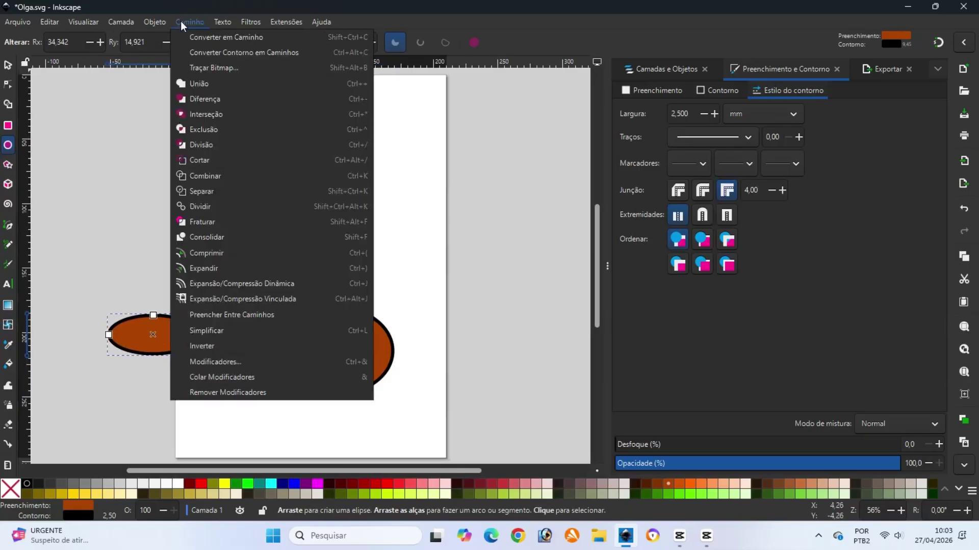
pyautogui.click(203, 36)
# - Reshape the flat ellipse's nodes into a foot tapering to a point on its right, and place it overlapping the body's lower left
pyautogui.click(8, 84)
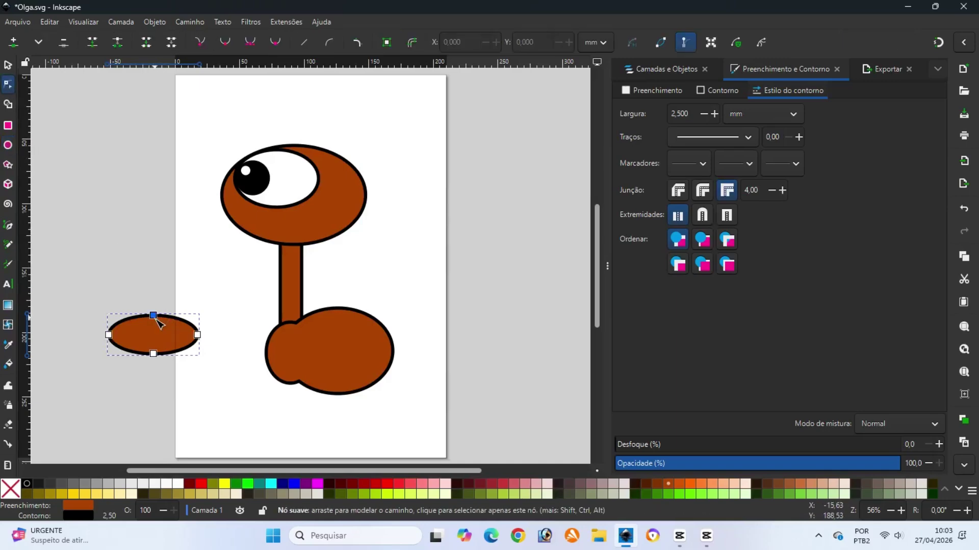
pyautogui.moveTo(197, 335); pyautogui.dragTo(265, 377)
pyautogui.click(8, 64)
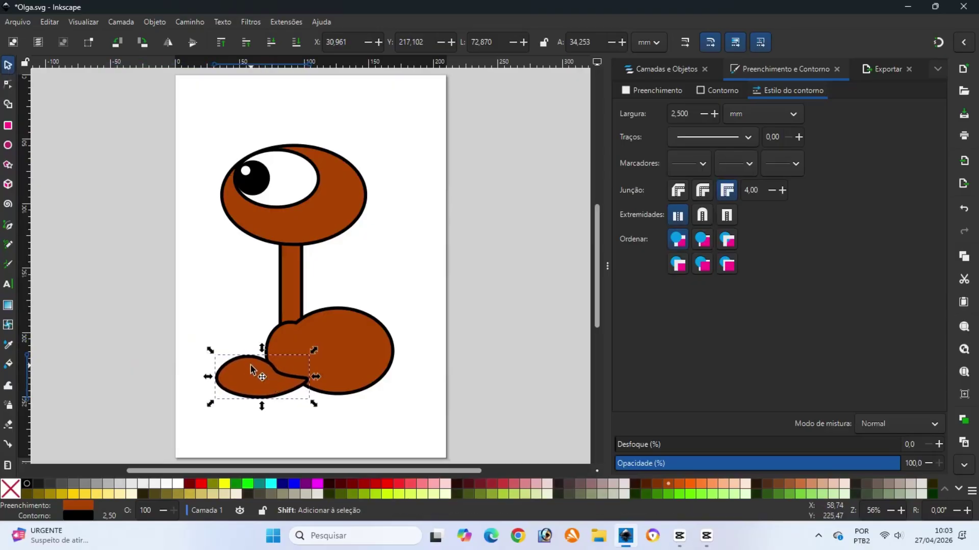
# - Unite the tapered foot shape with the body and save the document
pyautogui.keyDown('shift'); pyautogui.click(351, 338); pyautogui.keyUp('shift')
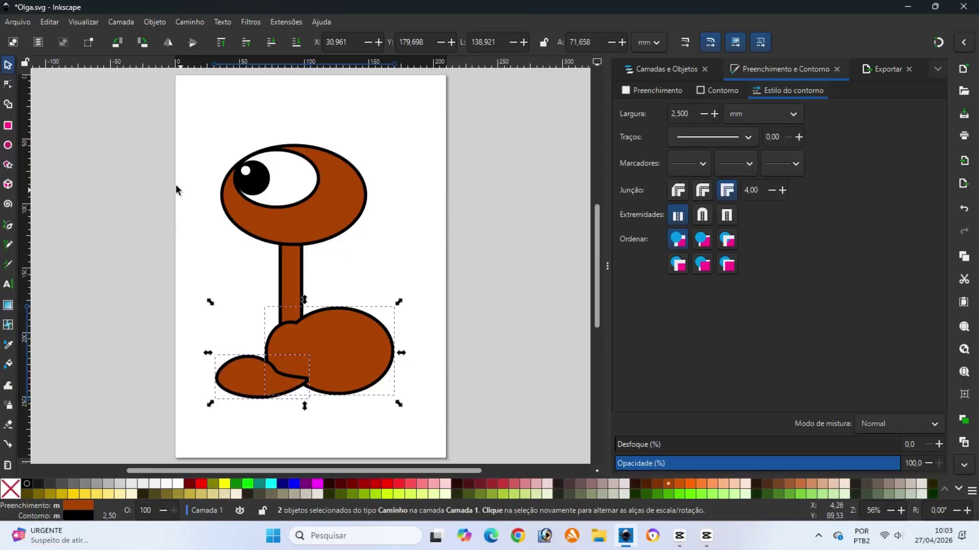
pyautogui.click(185, 20)
pyautogui.click(193, 84)
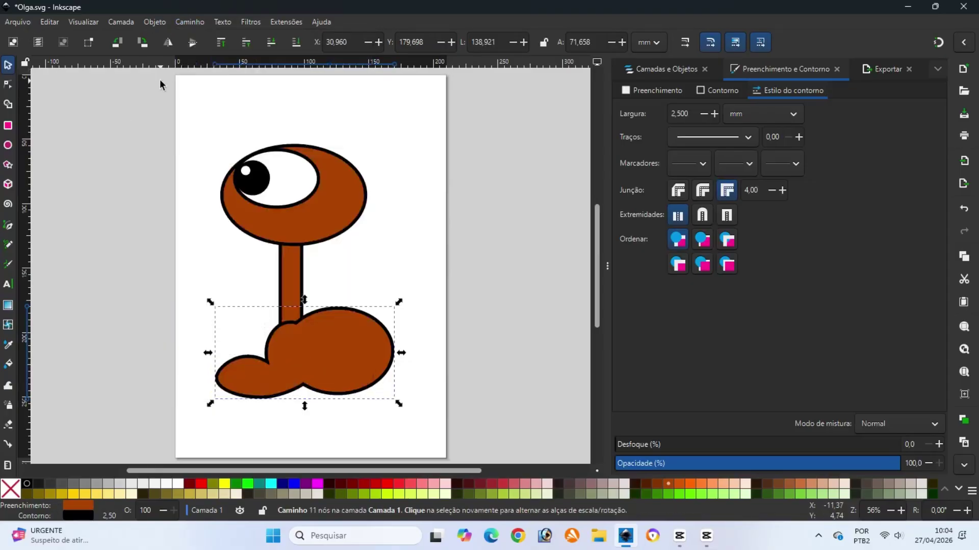
pyautogui.click(91, 274)
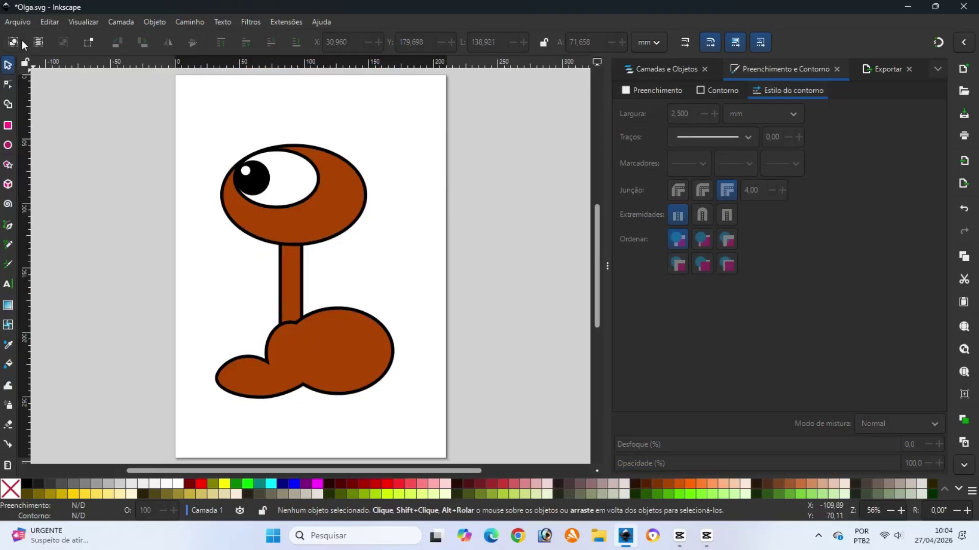
pyautogui.click(17, 24)
pyautogui.click(35, 99)
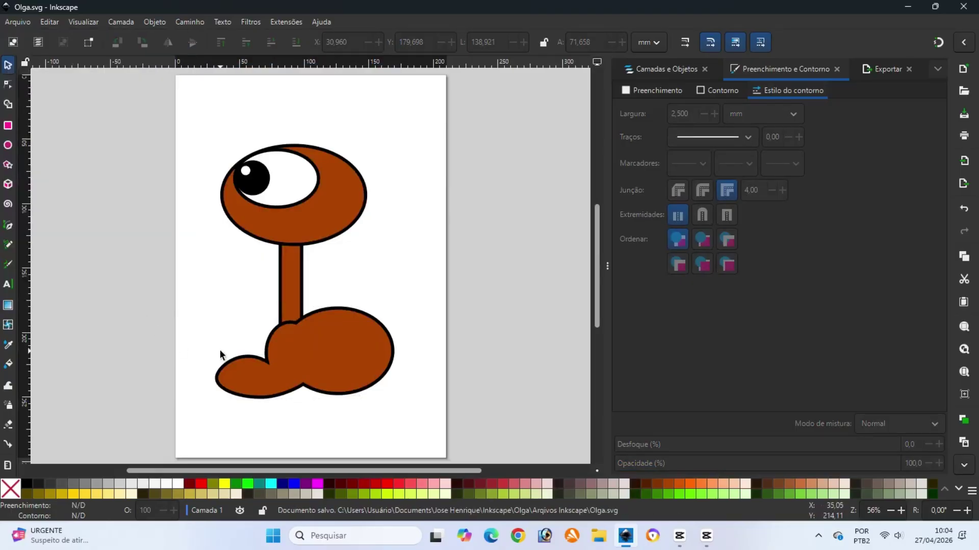
# - Unite the neck rectangle with the body-and-foot shape and save the document
pyautogui.click(291, 300)
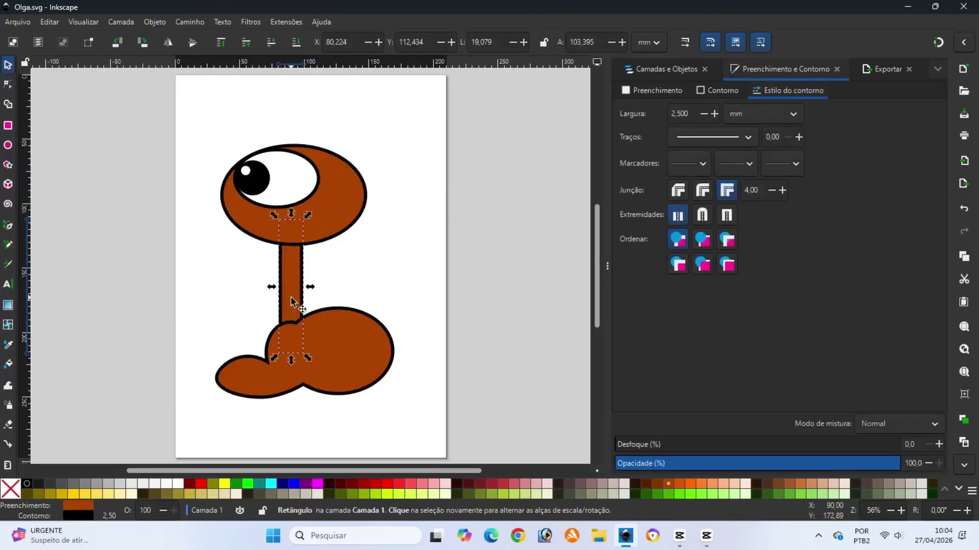
pyautogui.keyDown('shift'); pyautogui.click(325, 331); pyautogui.keyUp('shift')
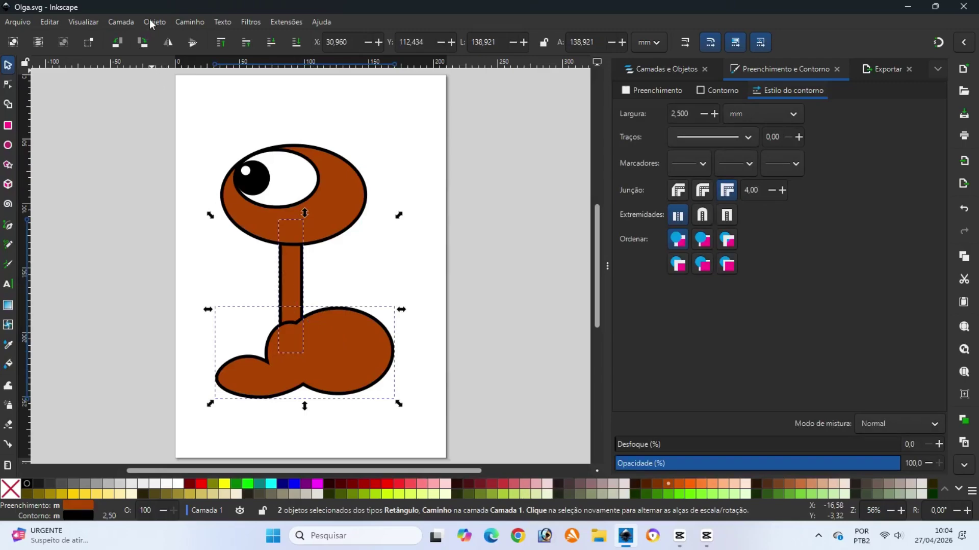
pyautogui.click(189, 20)
pyautogui.click(199, 82)
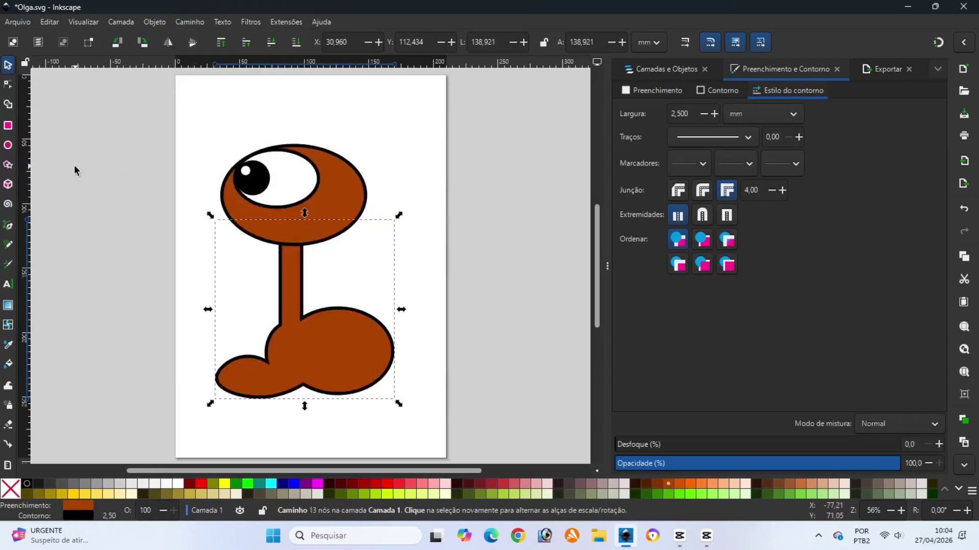
pyautogui.click(17, 22)
pyautogui.click(35, 98)
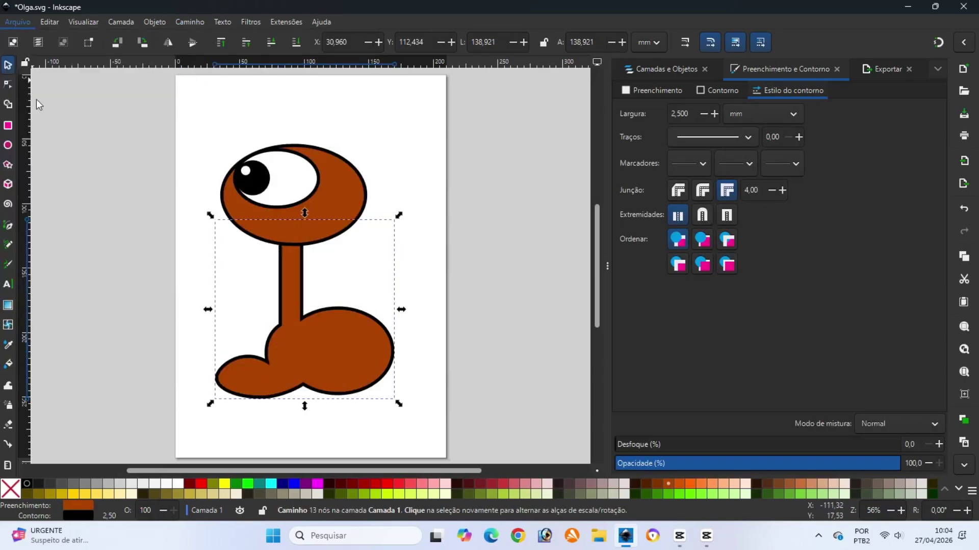
pyautogui.click(112, 287)
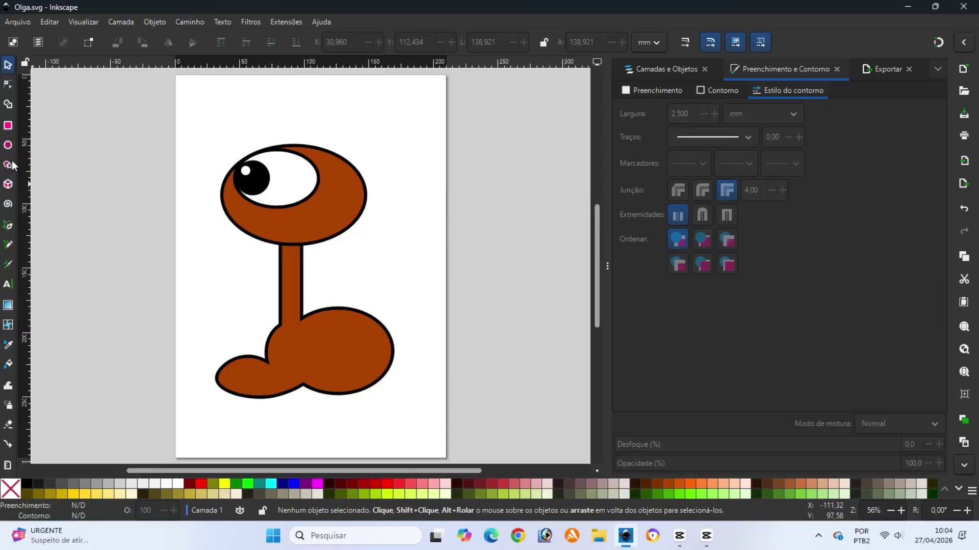
# - Draw a horizontal ellipse about 73 × 34 mm and place it over the lower right part of the body as a leg
pyautogui.click(8, 144)
pyautogui.moveTo(75, 304); pyautogui.dragTo(172, 349)
pyautogui.click(7, 65)
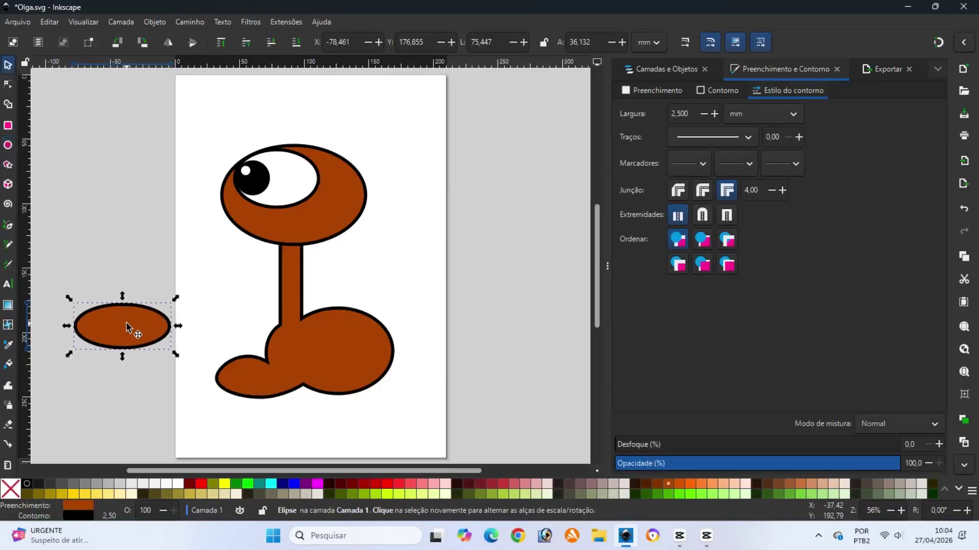
pyautogui.moveTo(126, 322); pyautogui.dragTo(338, 381)
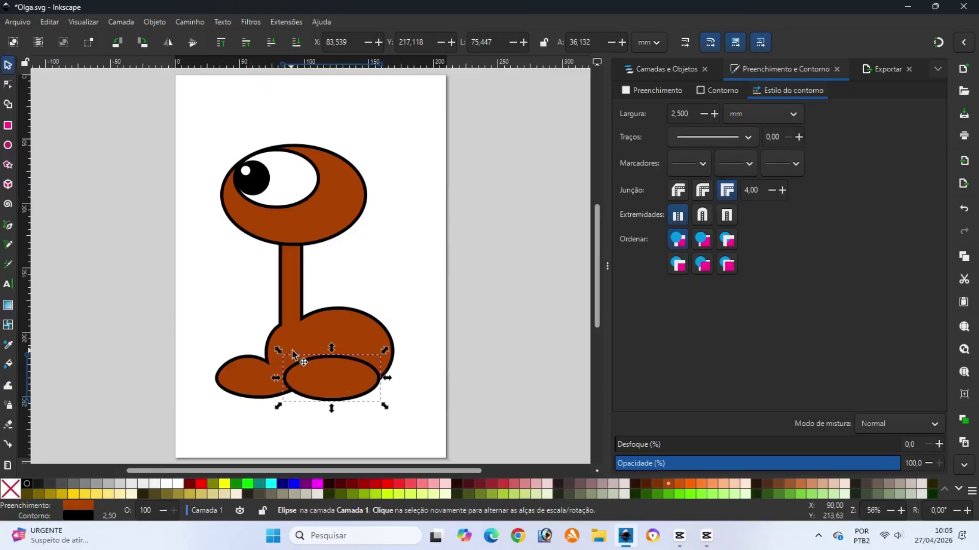
pyautogui.moveTo(302, 362); pyautogui.dragTo(328, 367)
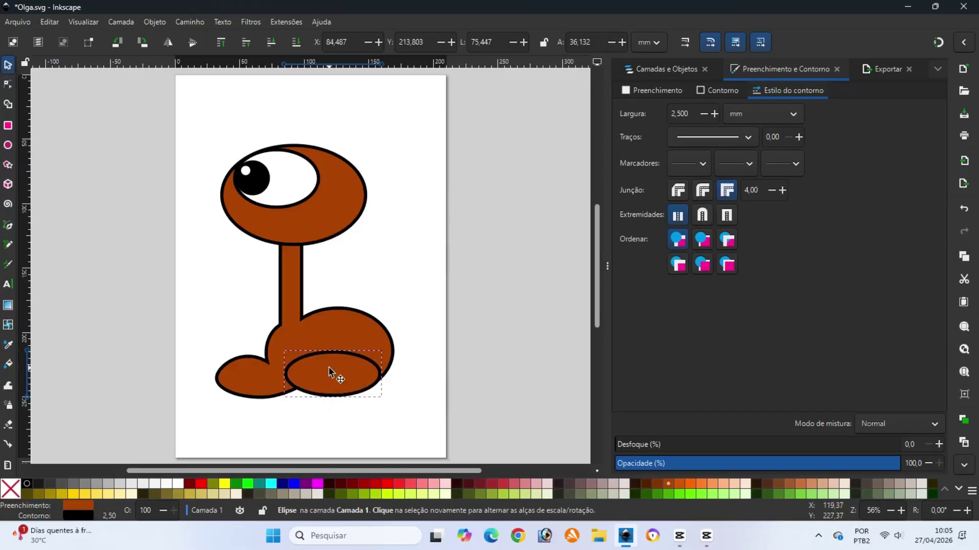
pyautogui.click(328, 366)
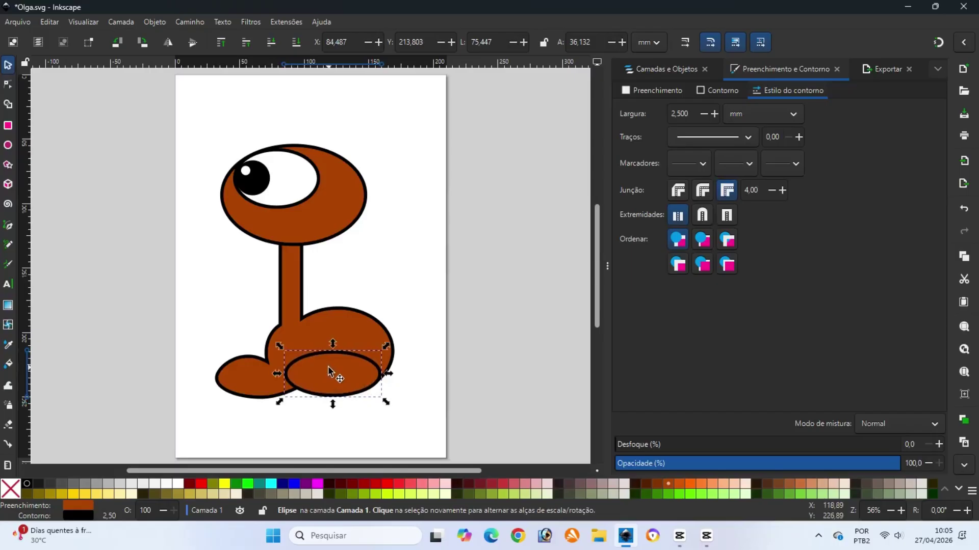
# - Draw an ellipse about 48 × 28 mm on the empty canvas beside the page and remove its outline
pyautogui.click(8, 146)
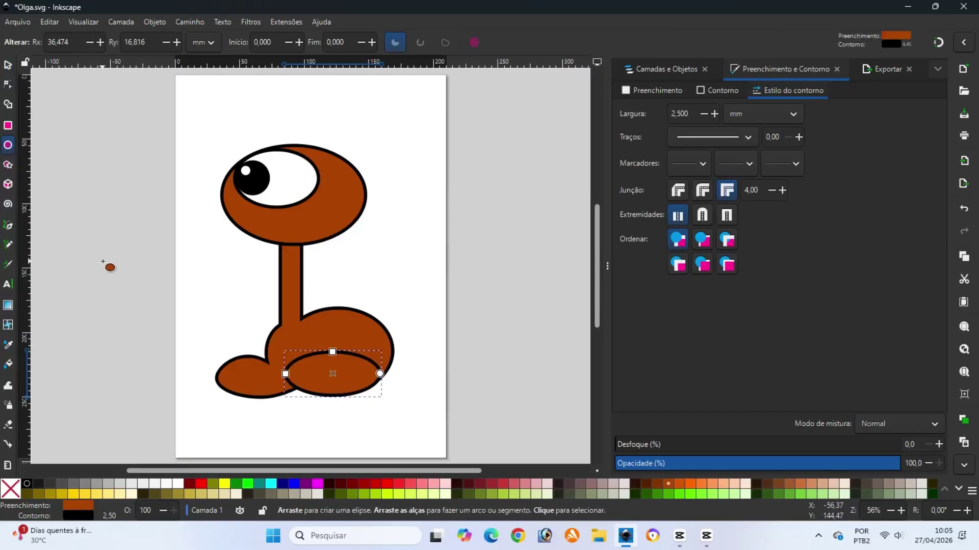
pyautogui.moveTo(100, 260); pyautogui.dragTo(164, 297)
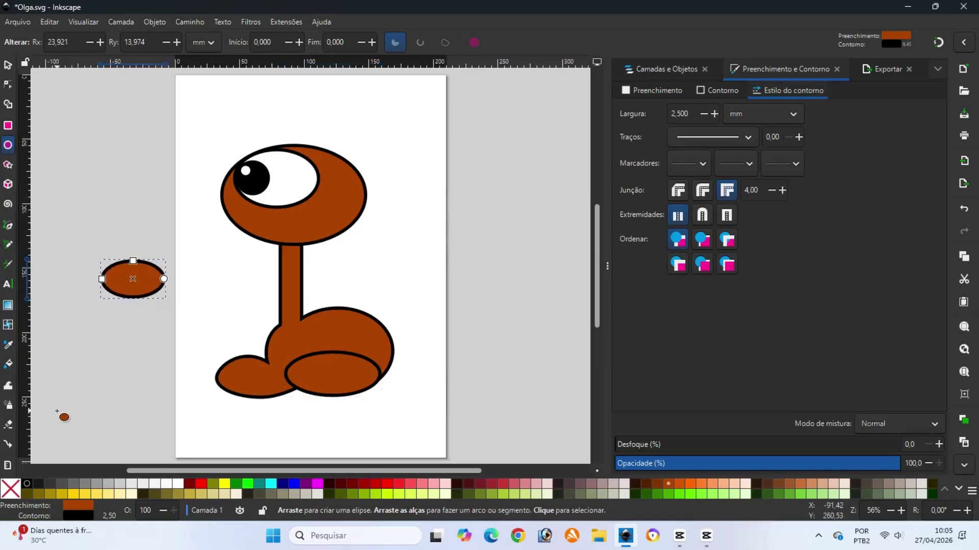
pyautogui.rightClick(10, 488)
pyautogui.click(26, 442)
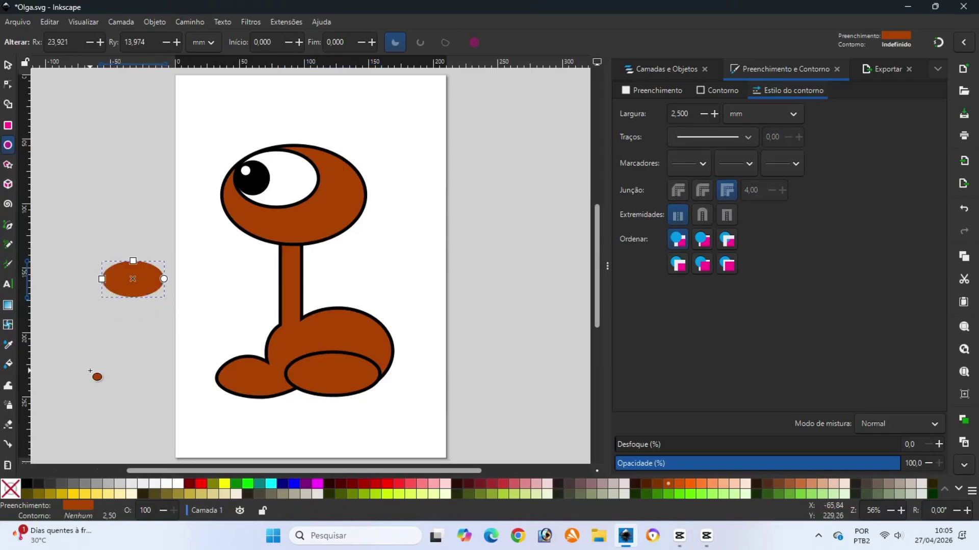
# - Move the outline-free ellipse over the right part of the leg ellipse to hide its outline there, and save the document
pyautogui.click(8, 65)
pyautogui.moveTo(136, 277)
pyautogui.mouseDown()
pyautogui.moveTo(264, 350)
pyautogui.moveTo(362, 352)
pyautogui.moveTo(360, 362)
pyautogui.mouseUp()
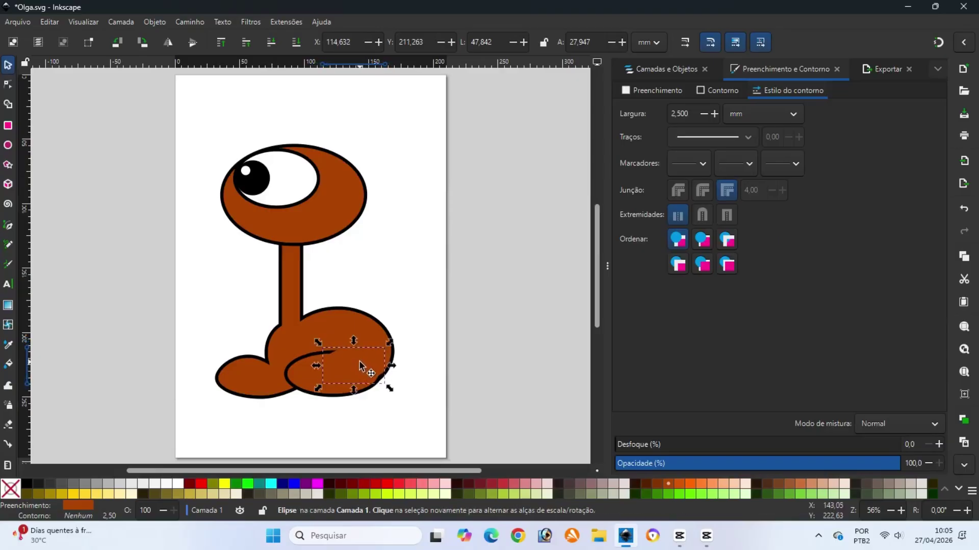
pyautogui.click(417, 389)
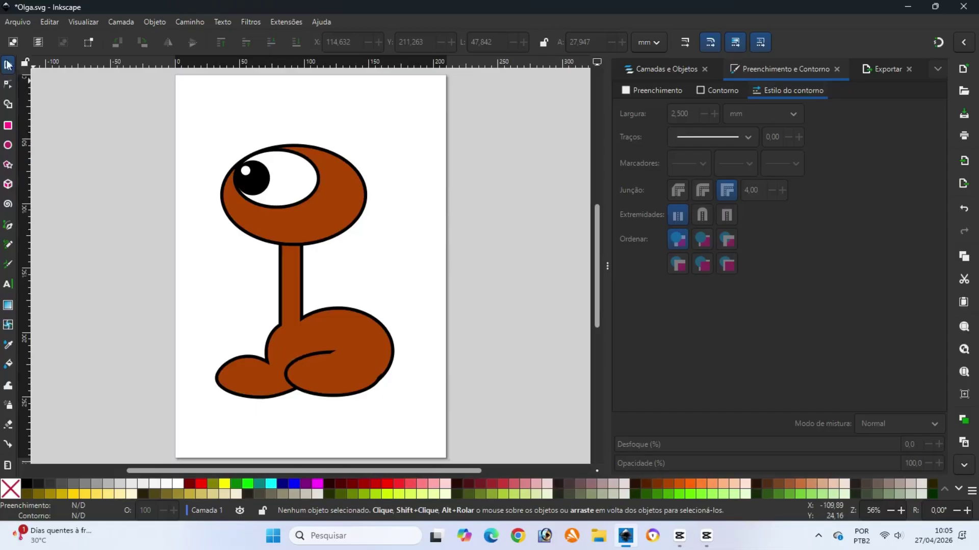
pyautogui.click(15, 23)
pyautogui.click(30, 99)
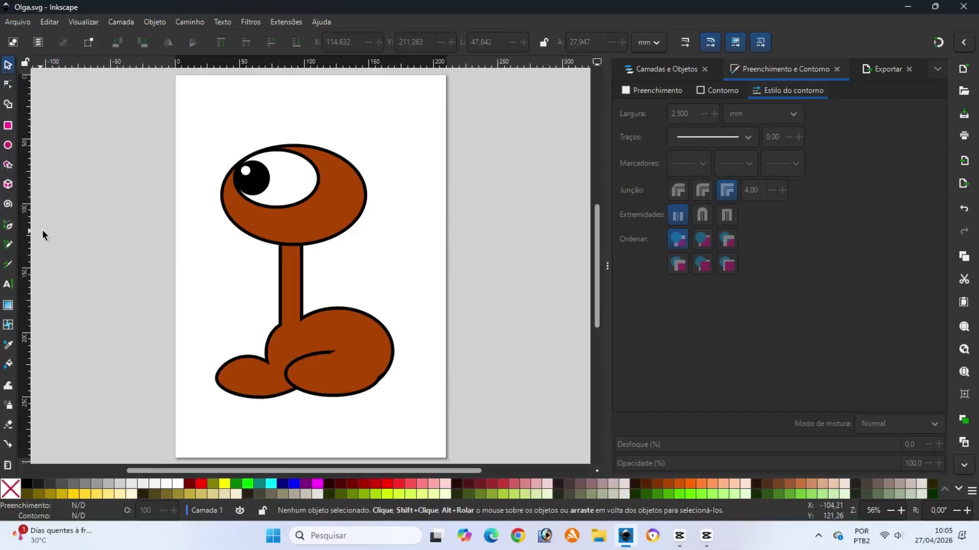
# - Draw a tall rectangle about 13 × 155 mm beside the page, give it a black outline and convert it to a path
pyautogui.click(9, 127)
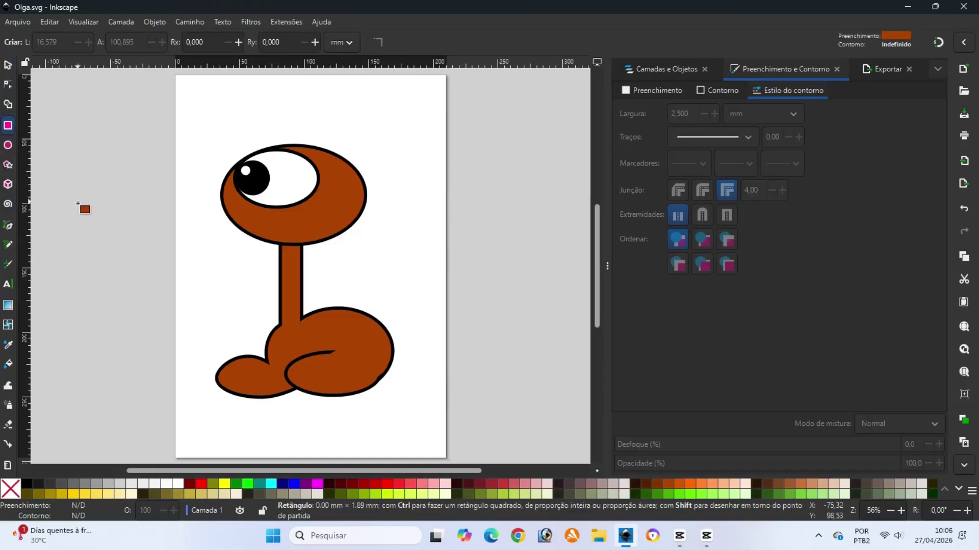
pyautogui.moveTo(78, 199); pyautogui.dragTo(94, 400)
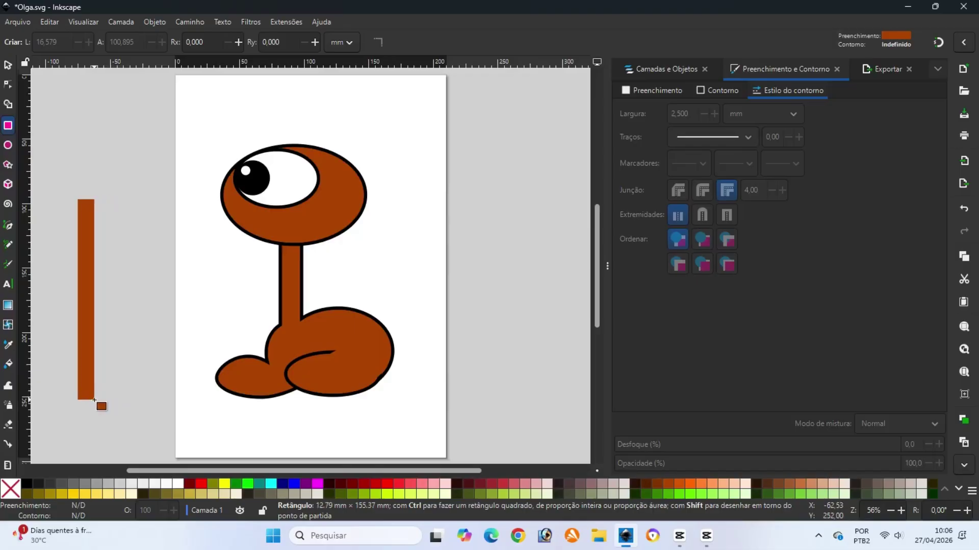
pyautogui.rightClick(24, 482)
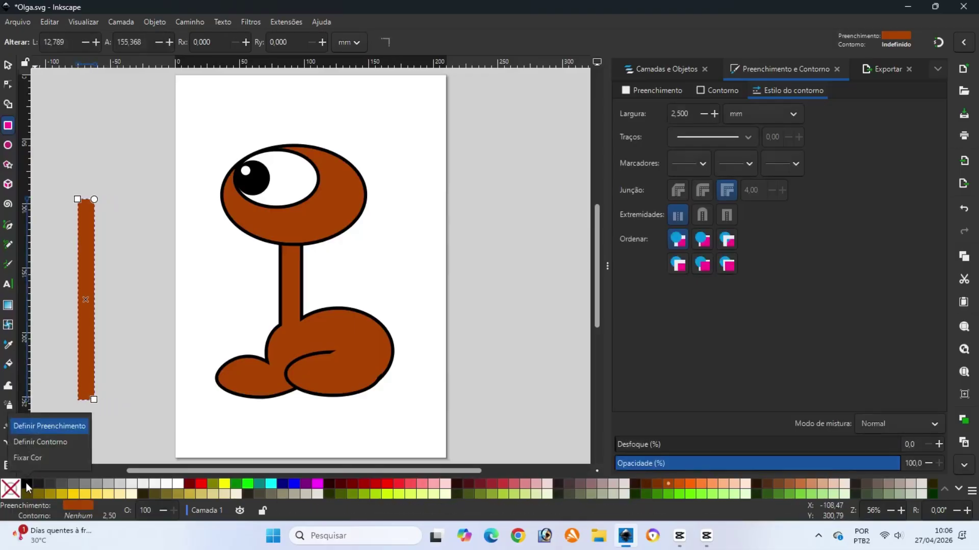
pyautogui.click(29, 438)
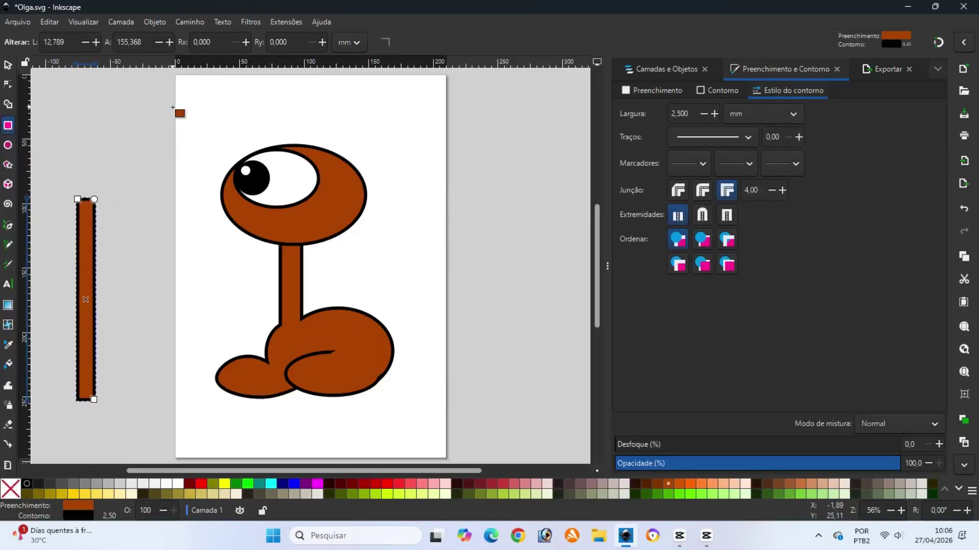
pyautogui.click(181, 22)
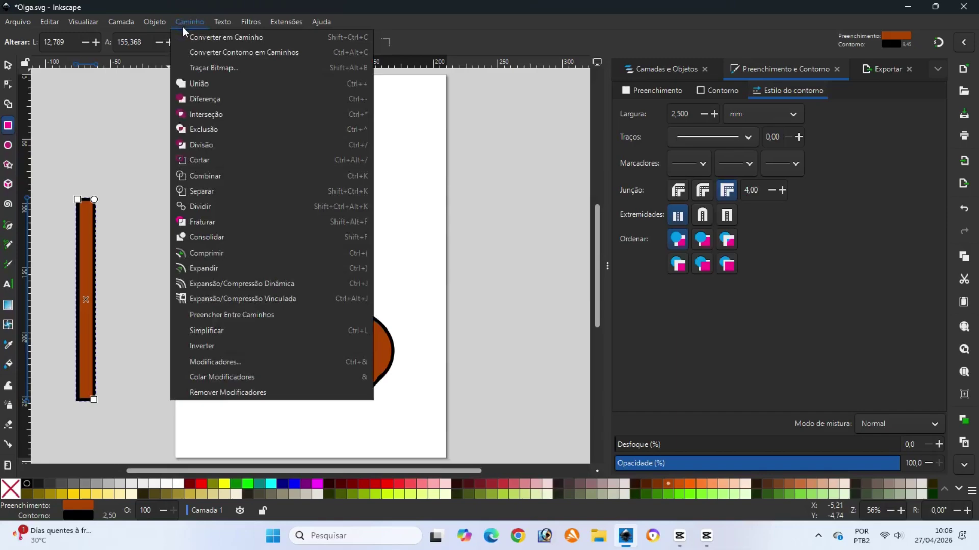
pyautogui.click(184, 37)
# - Add a node on each long side of the strip about a third down, shift both outward to the left and make them smooth
pyautogui.click(7, 84)
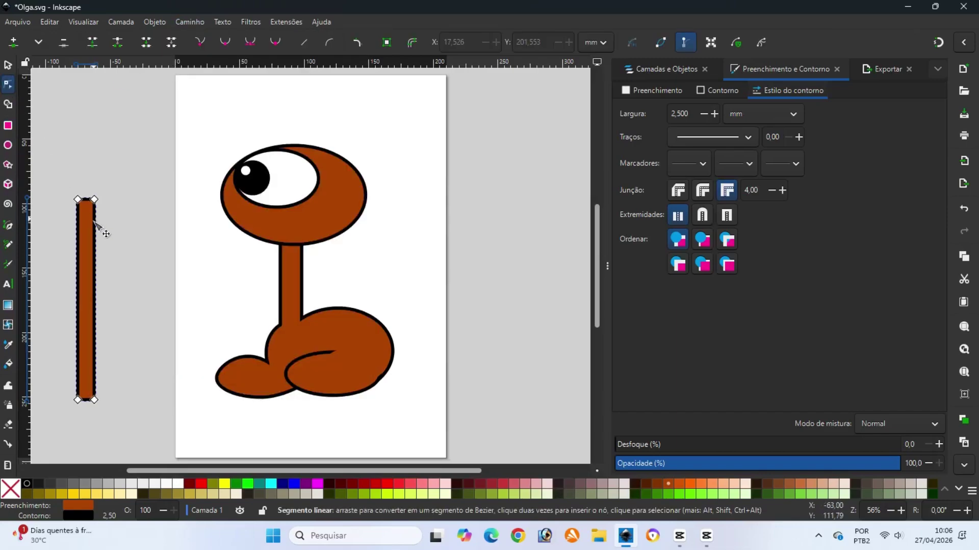
pyautogui.doubleClick(94, 262)
pyautogui.doubleClick(78, 262)
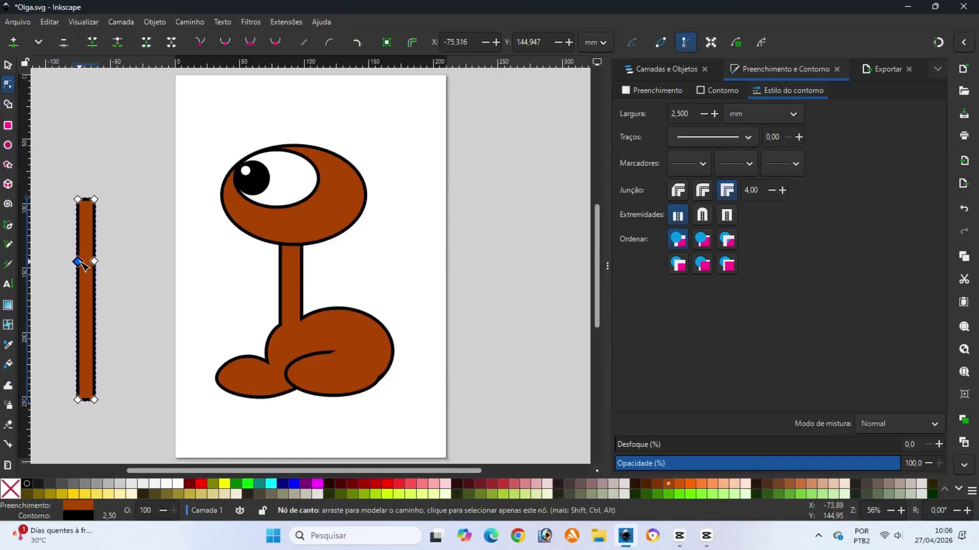
pyautogui.moveTo(81, 264)
pyautogui.mouseDown()
pyautogui.moveTo(57, 262)
pyautogui.moveTo(70, 266)
pyautogui.mouseUp()
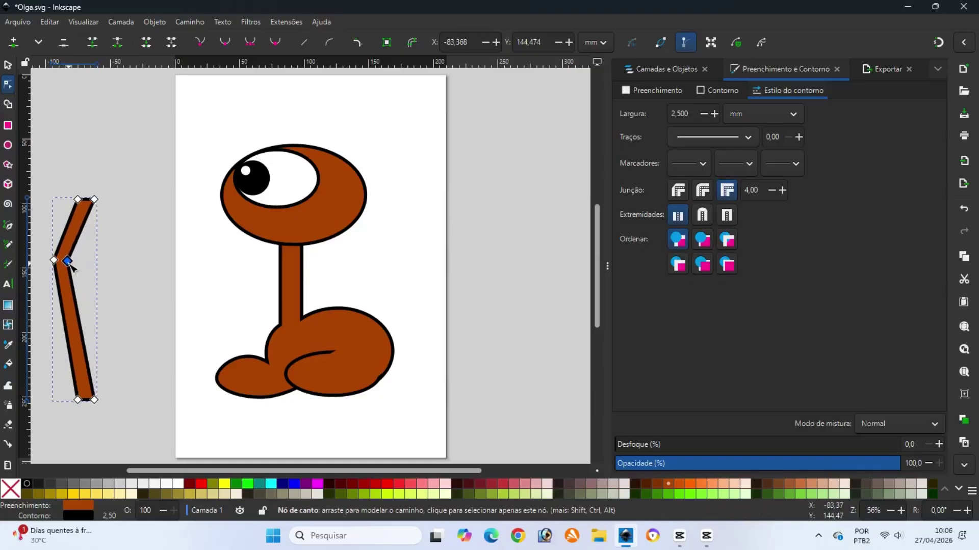
pyautogui.click(224, 43)
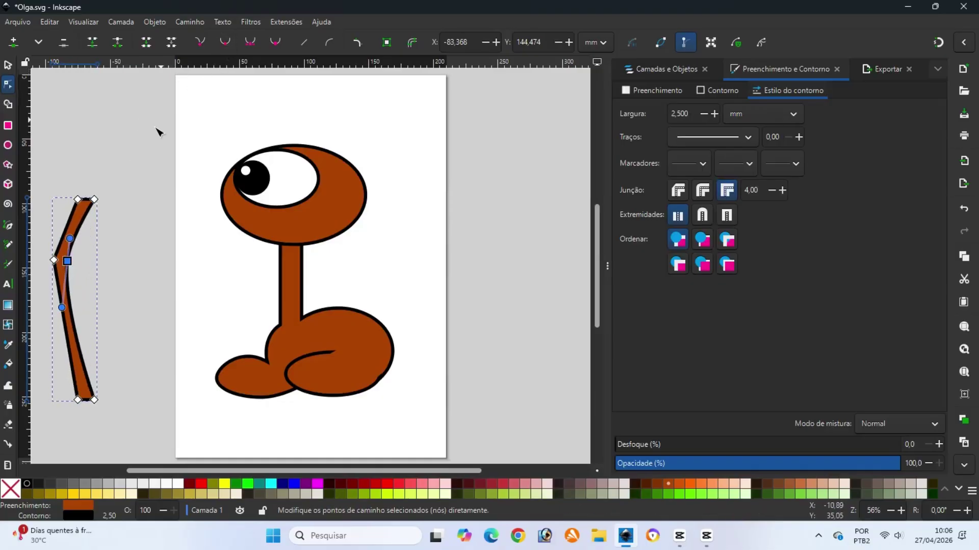
pyautogui.click(54, 260)
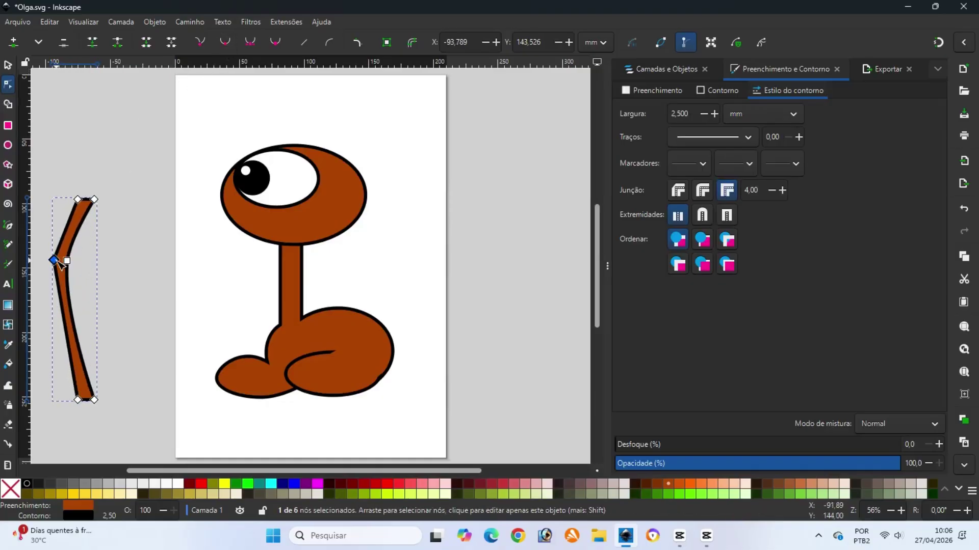
pyautogui.click(224, 44)
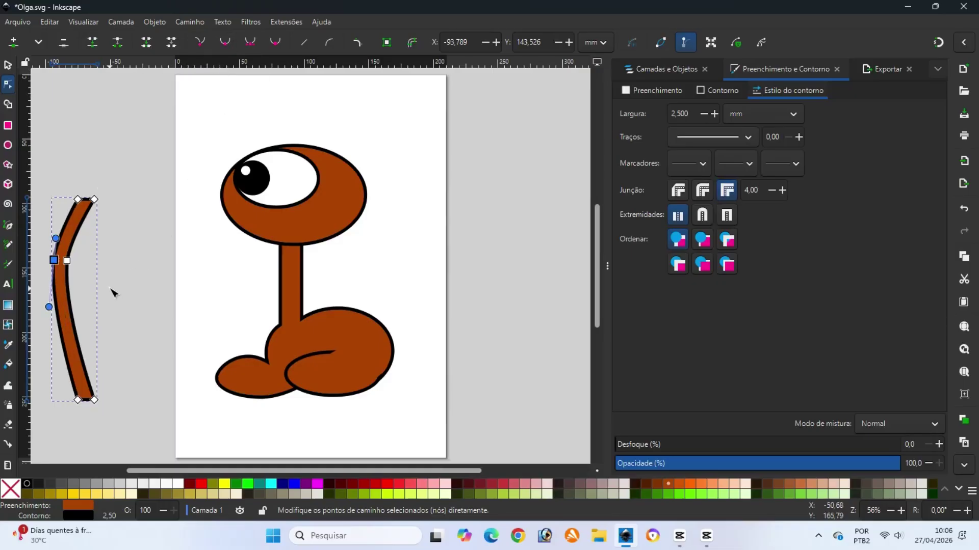
# - Add a node on each long side below the first bend and shift them right to give the strip an S-curve
pyautogui.doubleClick(73, 317)
pyautogui.moveTo(73, 317)
pyautogui.mouseDown()
pyautogui.moveTo(106, 307)
pyautogui.moveTo(77, 321)
pyautogui.moveTo(90, 315)
pyautogui.mouseUp()
pyautogui.doubleClick(60, 318)
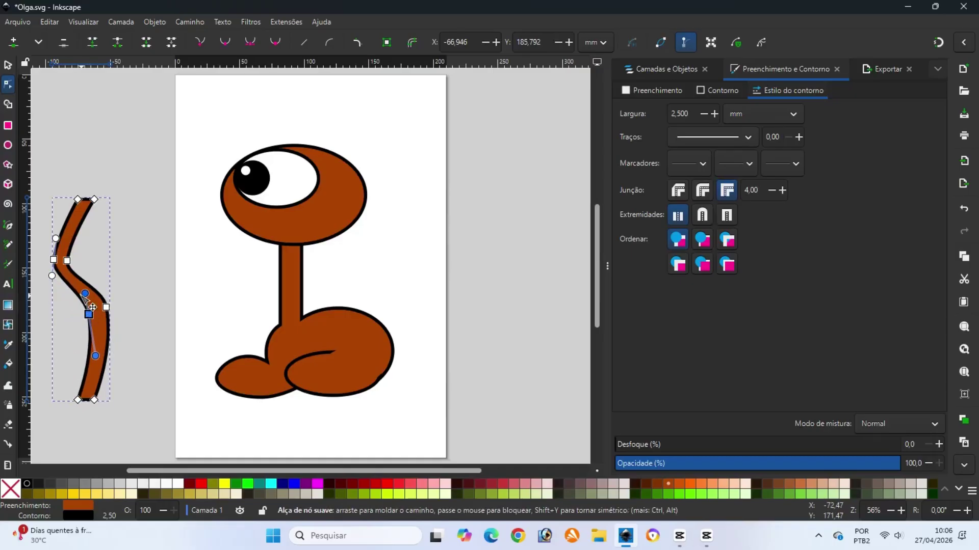
pyautogui.moveTo(70, 261); pyautogui.dragTo(74, 259)
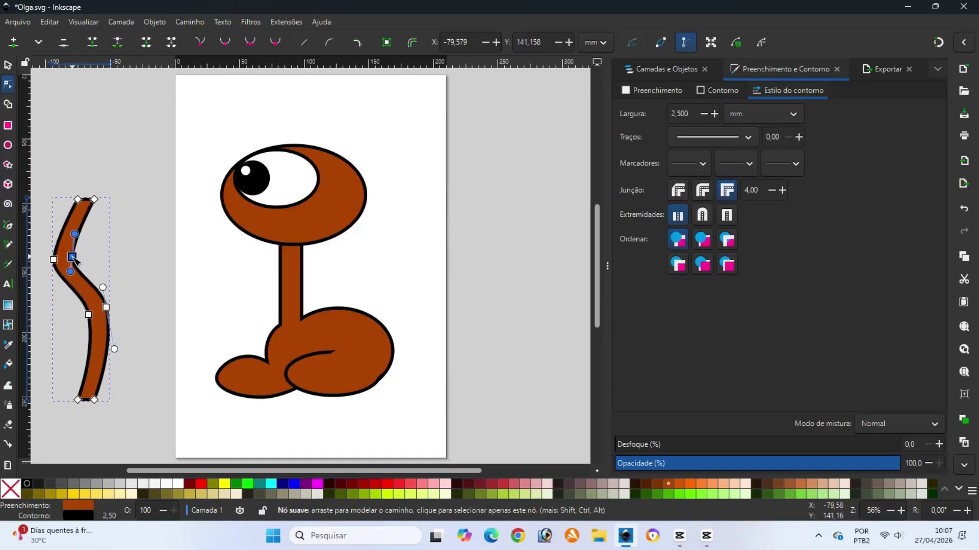
# - Add a node on each side near the strip's lower end and bend that end sideways to the left into a curved hook
pyautogui.doubleClick(88, 357)
pyautogui.doubleClick(105, 356)
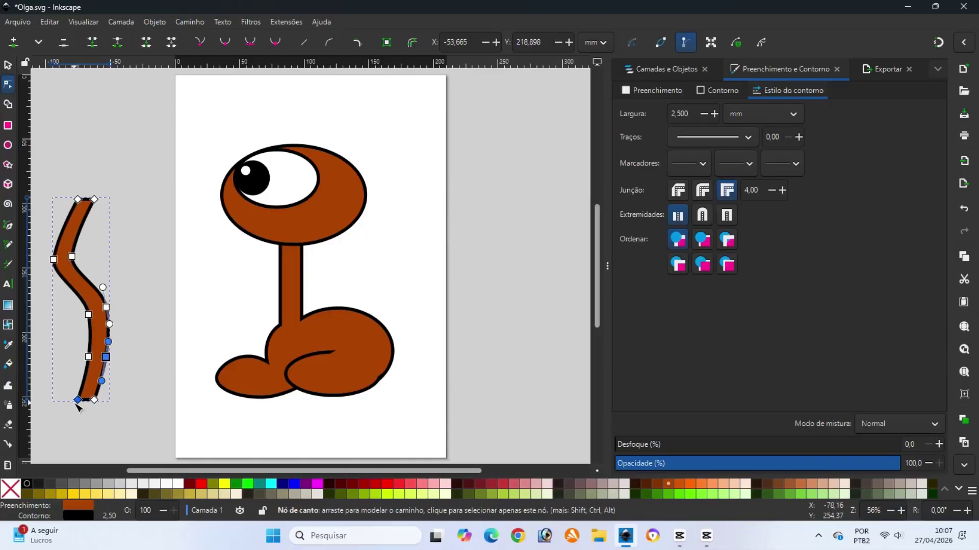
pyautogui.moveTo(78, 400); pyautogui.dragTo(43, 361)
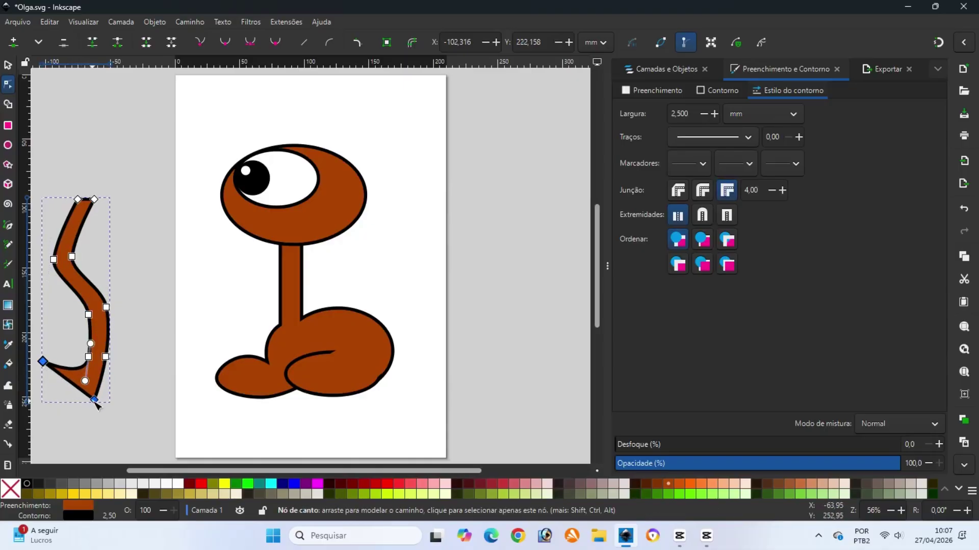
pyautogui.moveTo(94, 400); pyautogui.dragTo(47, 387)
pyautogui.moveTo(90, 357); pyautogui.dragTo(110, 352)
# - Shape the tail's upper end into a wider rounded tip with an added smooth node, and save the document
pyautogui.doubleClick(87, 199)
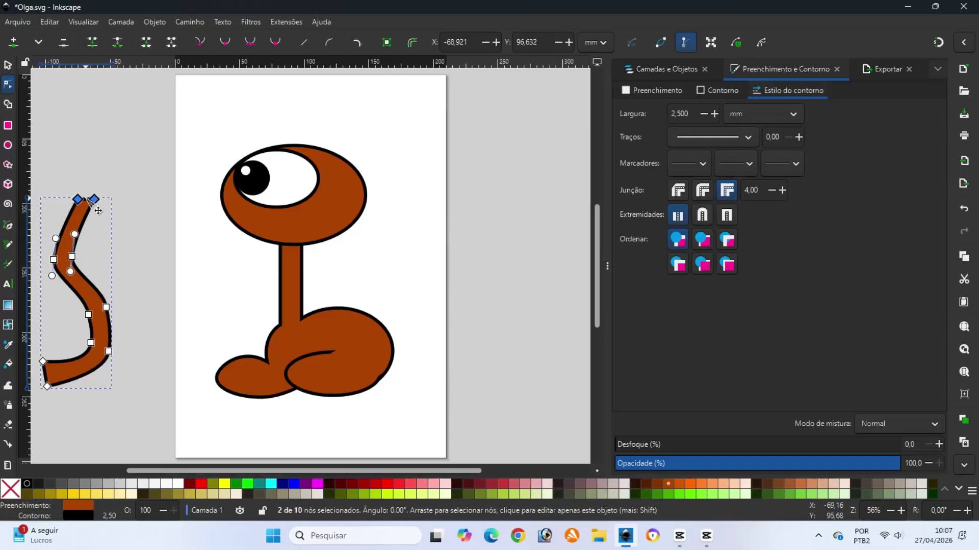
pyautogui.moveTo(87, 200); pyautogui.dragTo(66, 159)
pyautogui.click(225, 44)
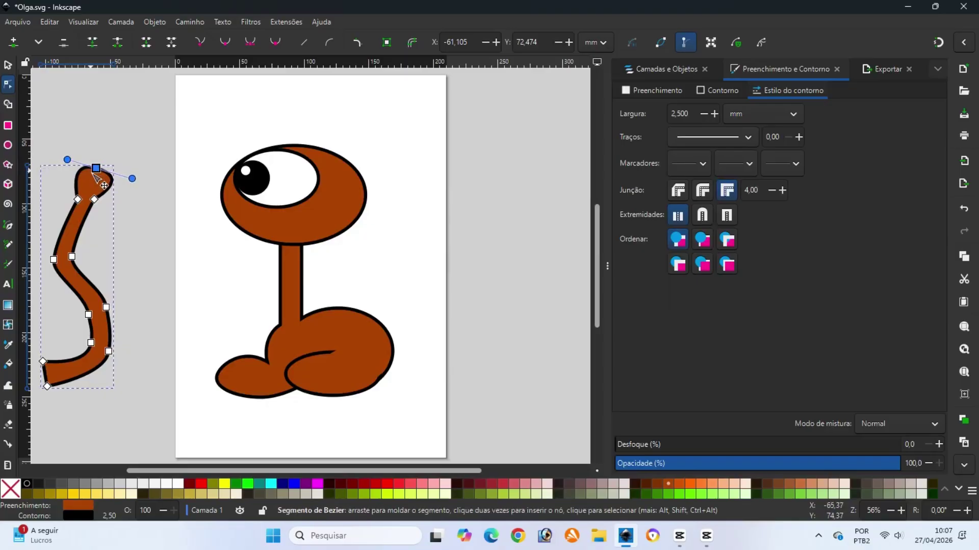
pyautogui.click(95, 200)
pyautogui.moveTo(94, 199); pyautogui.dragTo(69, 196)
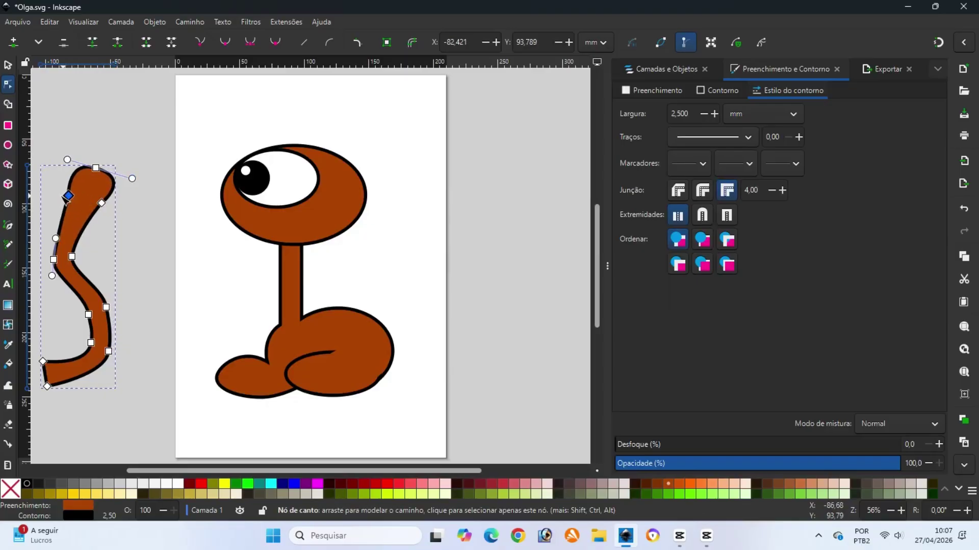
pyautogui.click(8, 65)
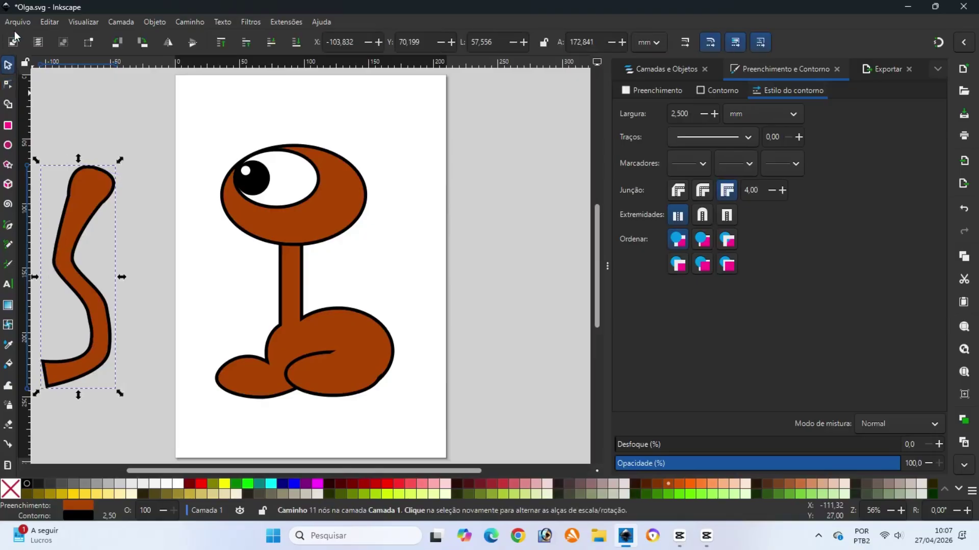
pyautogui.click(17, 25)
pyautogui.click(29, 100)
# - Place the tail at the right side of the body, send it behind all other objects and save the document
pyautogui.moveTo(72, 242); pyautogui.dragTo(382, 251)
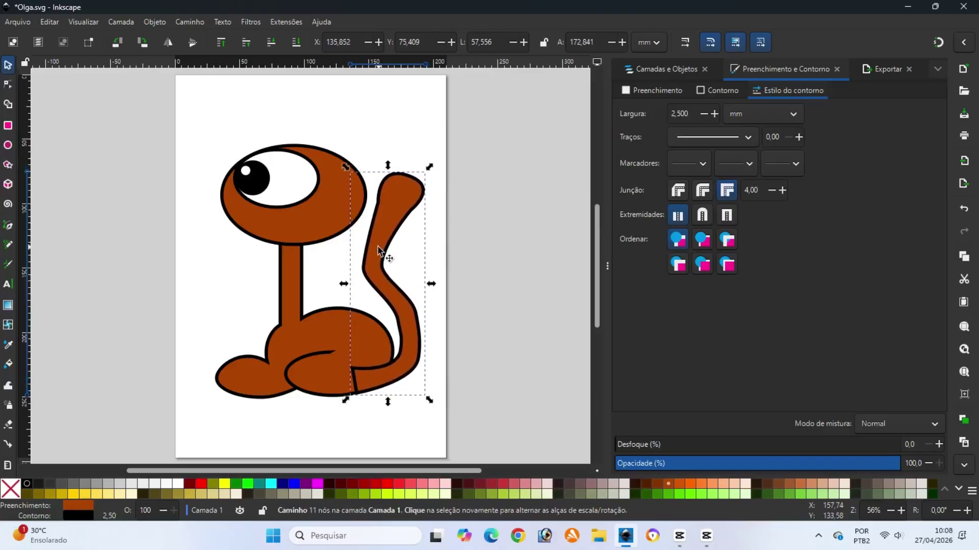
pyautogui.click(156, 22)
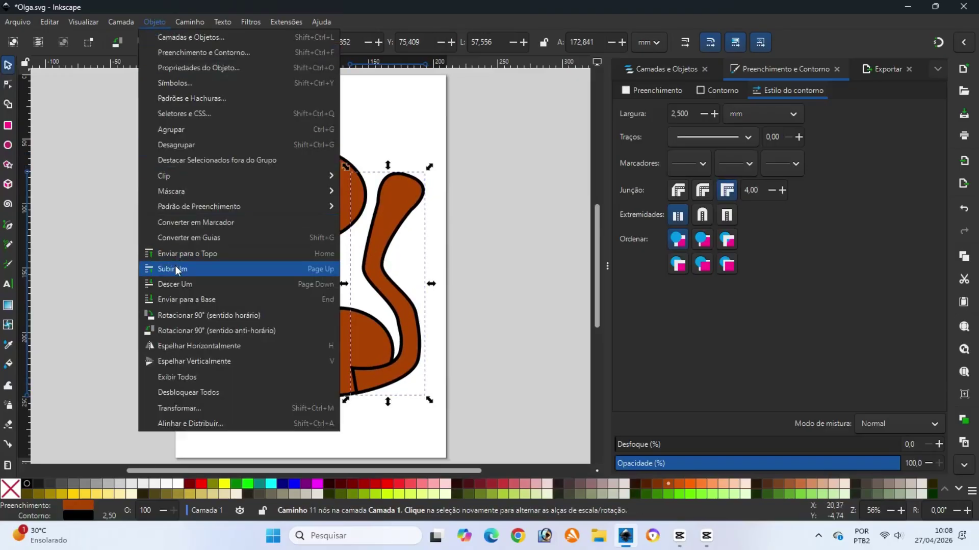
pyautogui.click(185, 300)
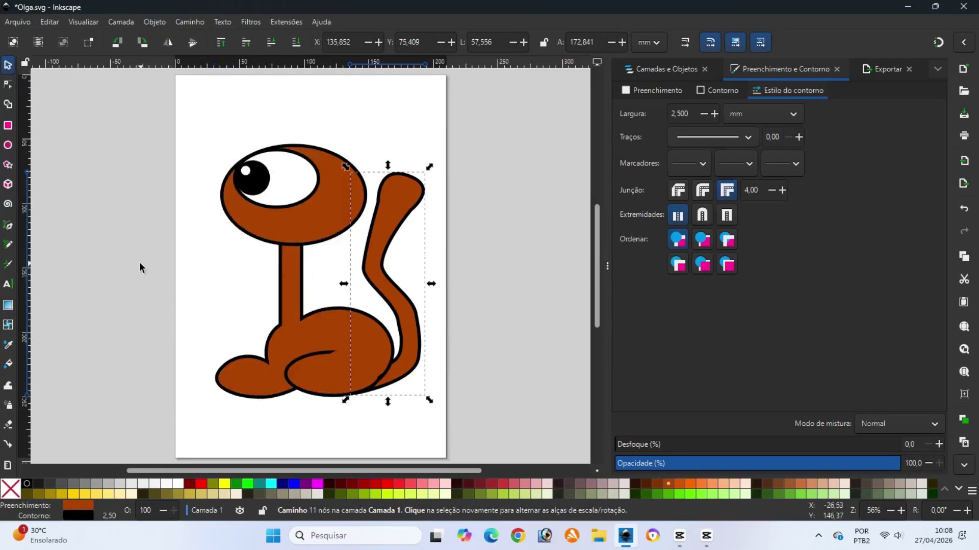
pyautogui.click(78, 199)
pyautogui.click(17, 22)
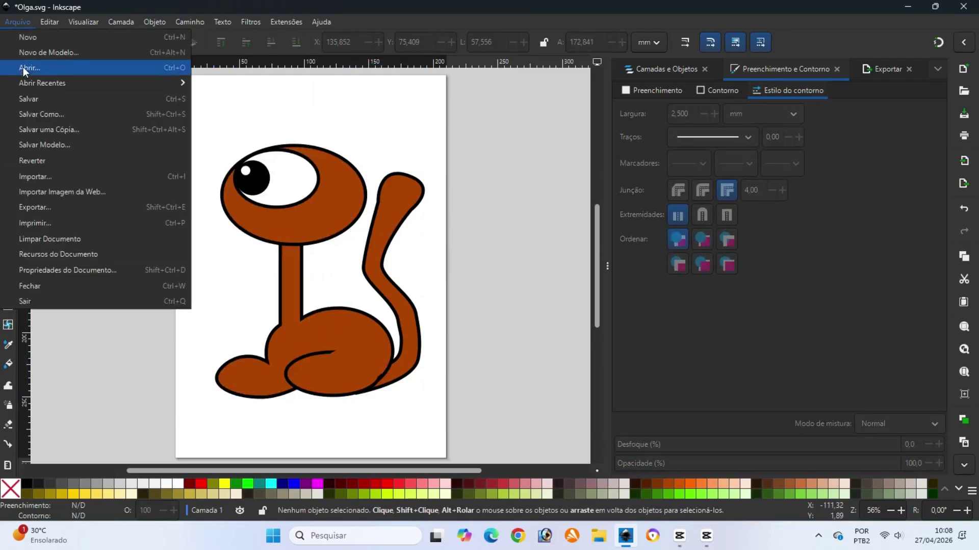
pyautogui.click(25, 100)
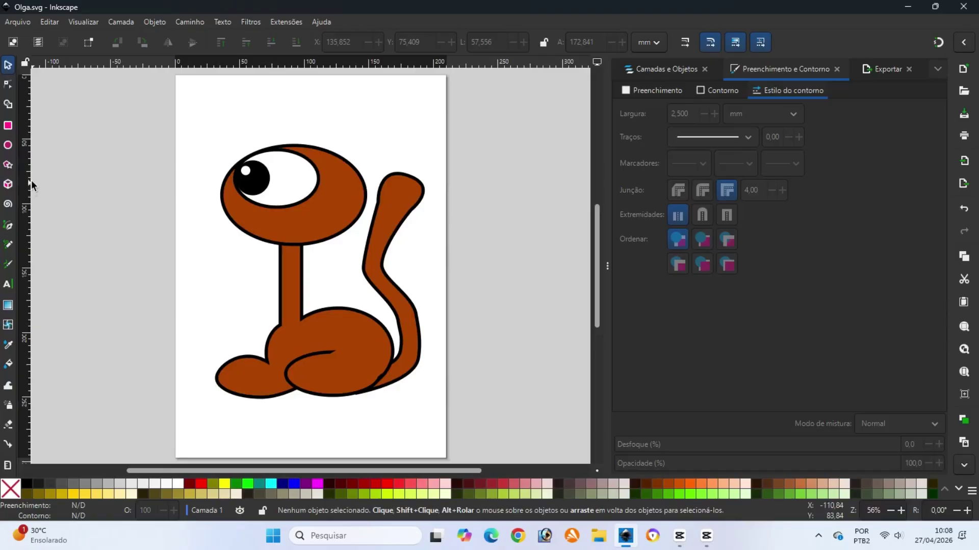
# - Draw an upright ellipse about 27 × 35 mm with a black outline and place it on top of the head as an ear
pyautogui.click(8, 147)
pyautogui.moveTo(91, 237); pyautogui.dragTo(126, 283)
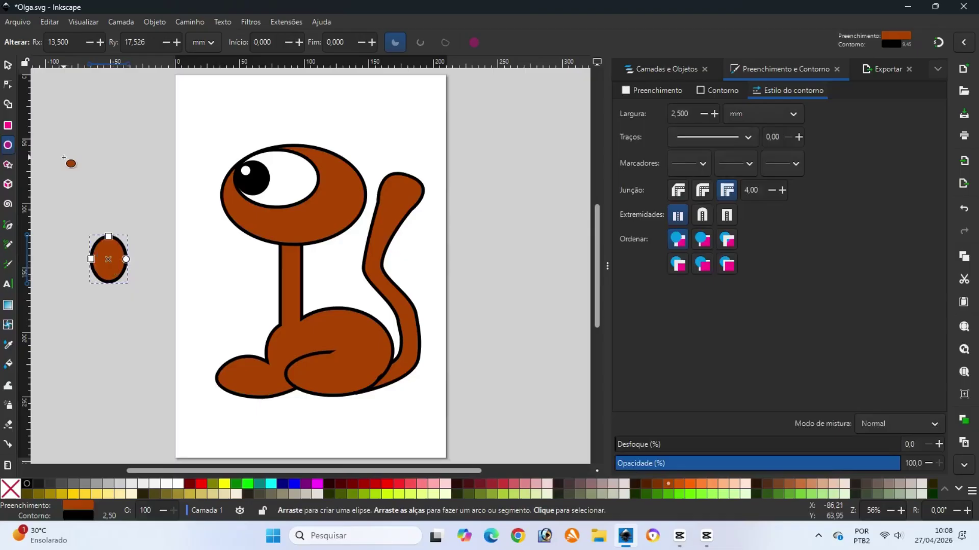
pyautogui.click(9, 69)
pyautogui.moveTo(108, 251); pyautogui.dragTo(325, 124)
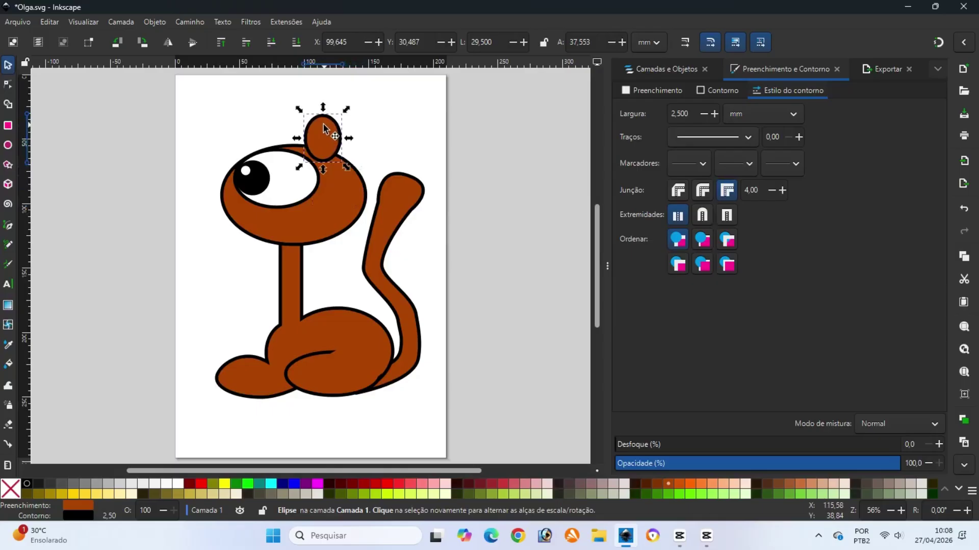
pyautogui.click(93, 205)
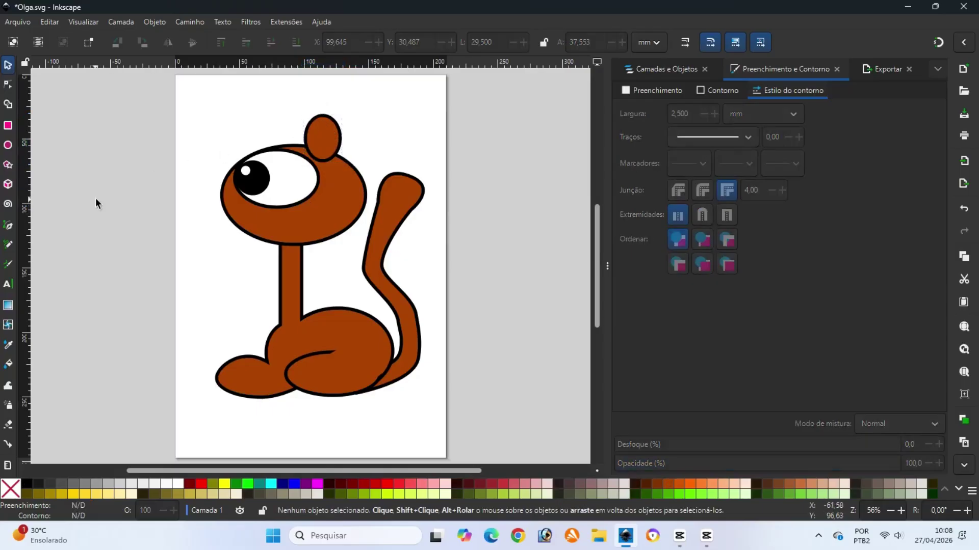
# - Draw an upright ellipse about 13 × 24 mm, remove its outline, fill it light orange and place it inside the ear
pyautogui.press('e')
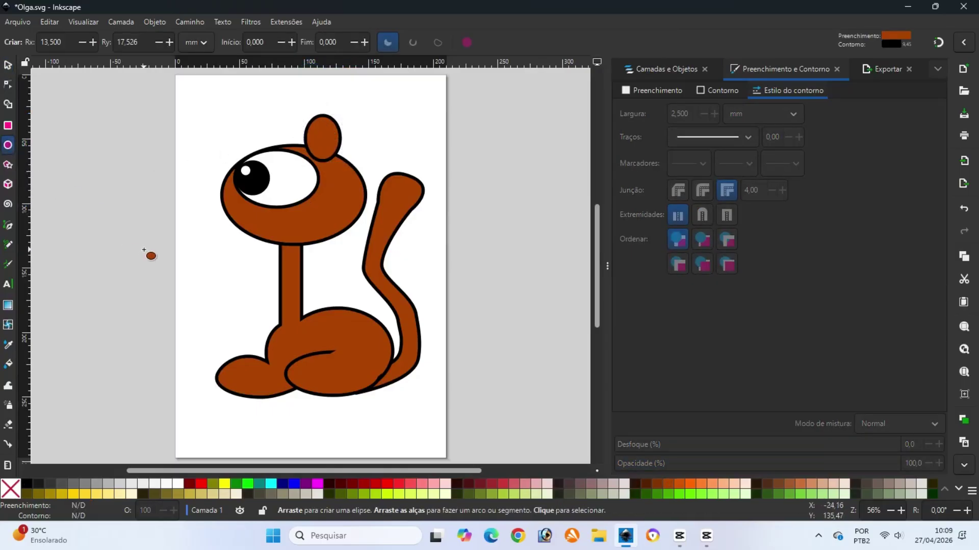
pyautogui.moveTo(141, 248); pyautogui.dragTo(158, 280)
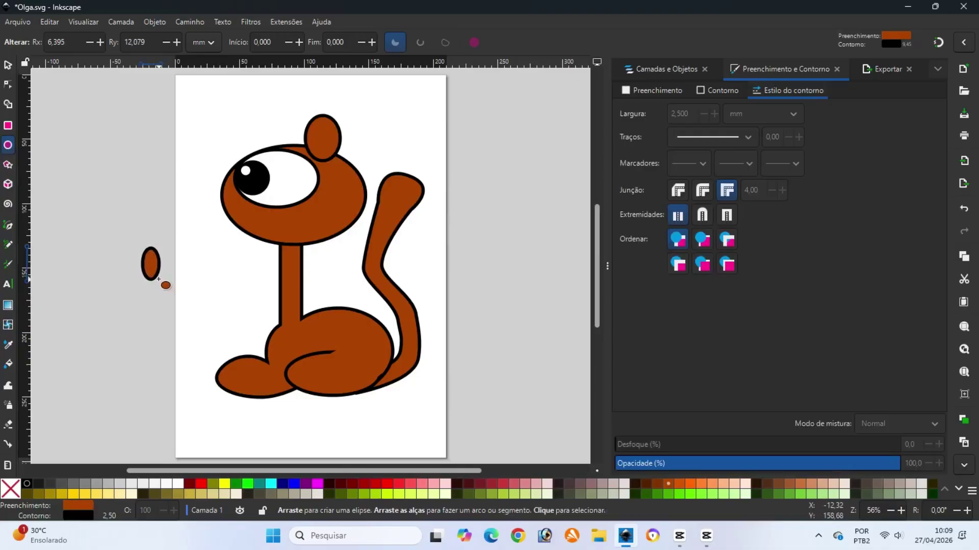
pyautogui.rightClick(10, 488)
pyautogui.click(31, 440)
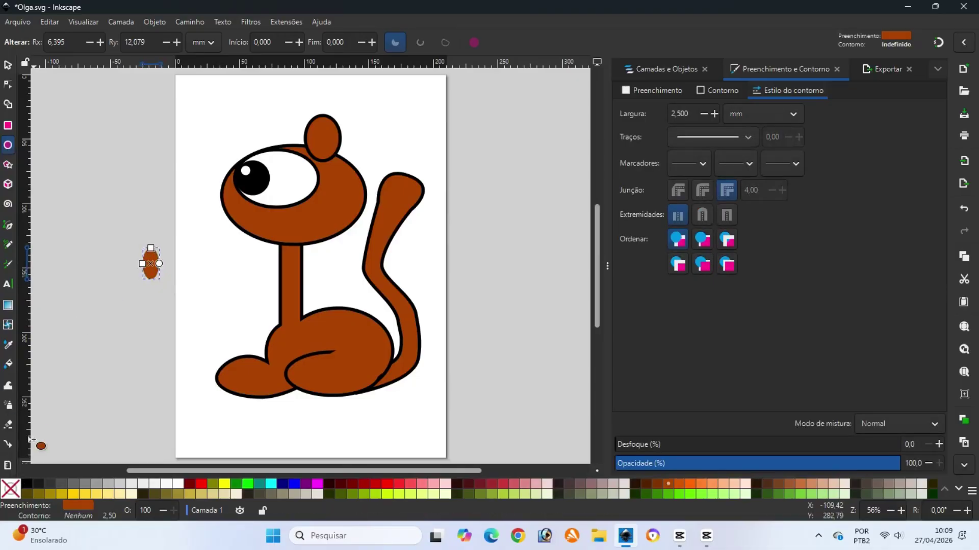
pyautogui.click(699, 483)
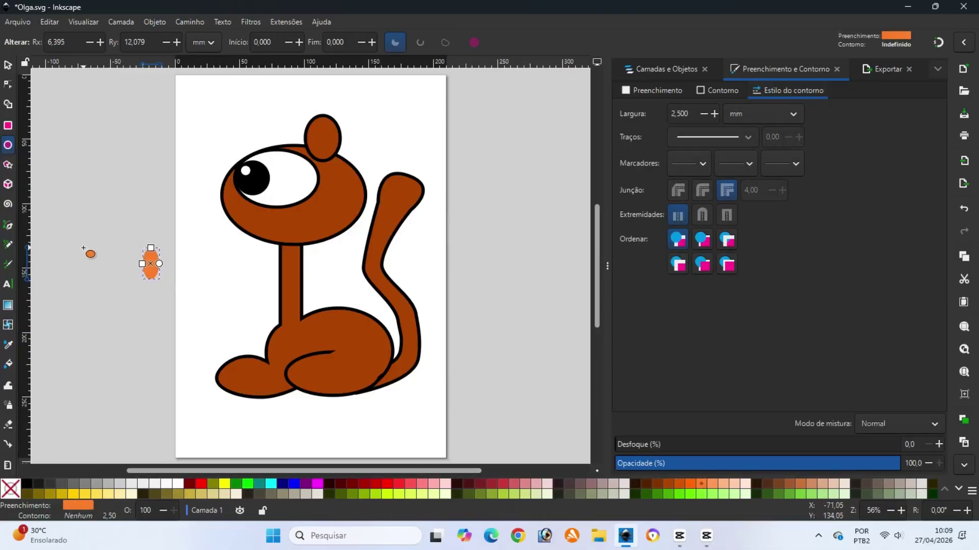
pyautogui.click(8, 65)
pyautogui.moveTo(153, 263); pyautogui.dragTo(325, 136)
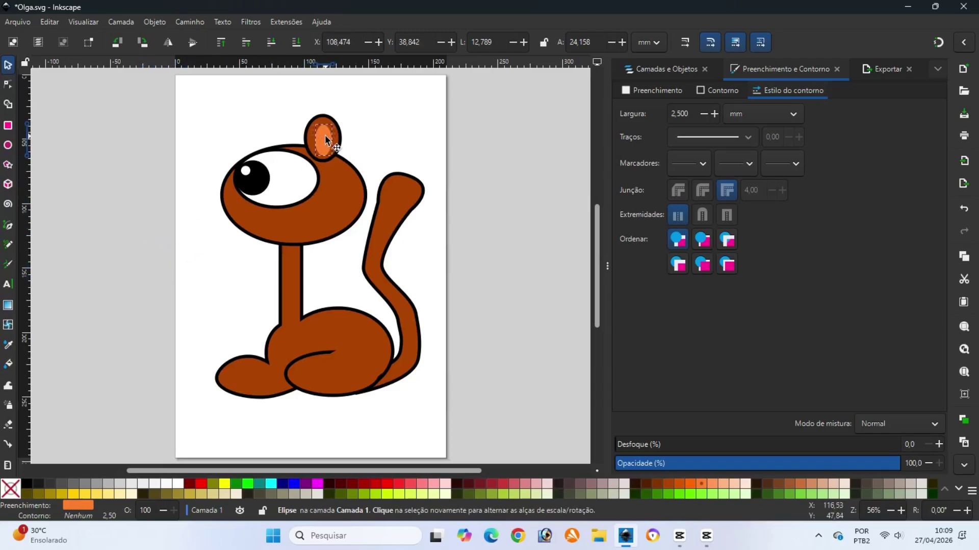
# - Deselect the ear's inner ellipse and save the document
pyautogui.click(57, 249)
pyautogui.click(18, 24)
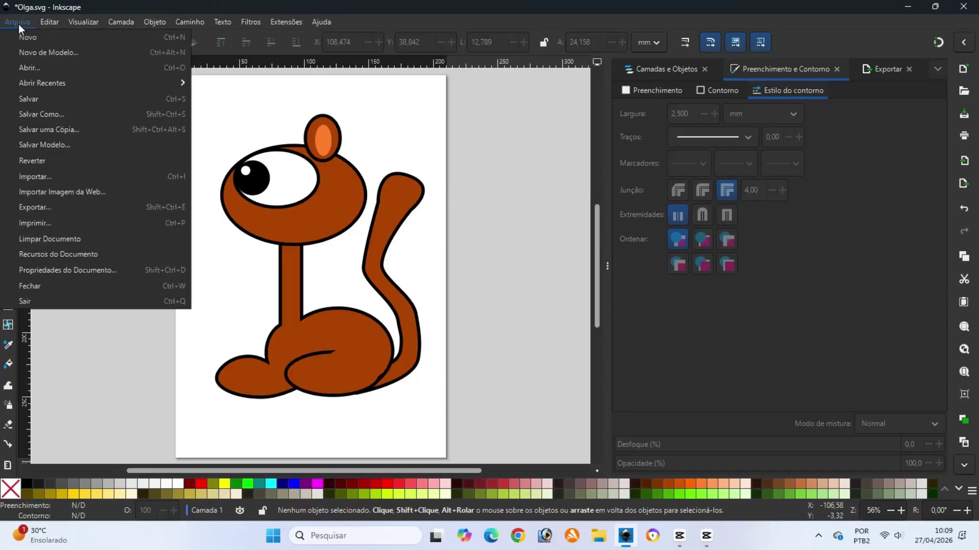
pyautogui.click(25, 98)
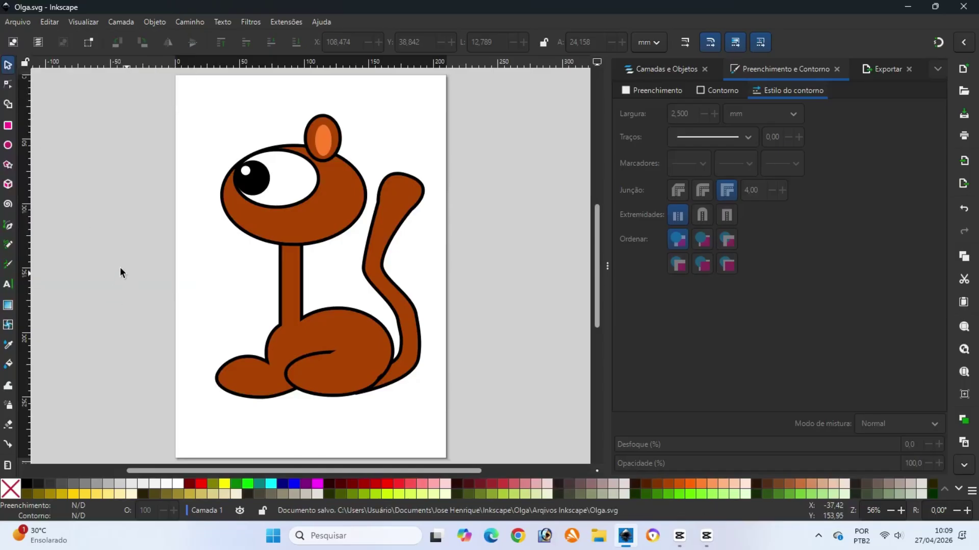
# - Draw an ellipse about 60 × 52 mm beside the page and give it a black outline
pyautogui.click(8, 145)
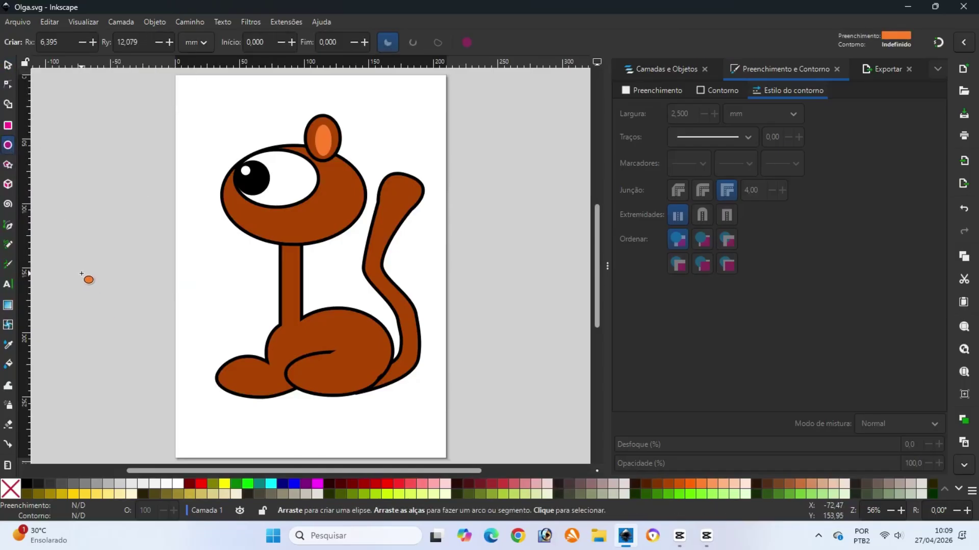
pyautogui.moveTo(82, 273); pyautogui.dragTo(160, 341)
pyautogui.rightClick(26, 484)
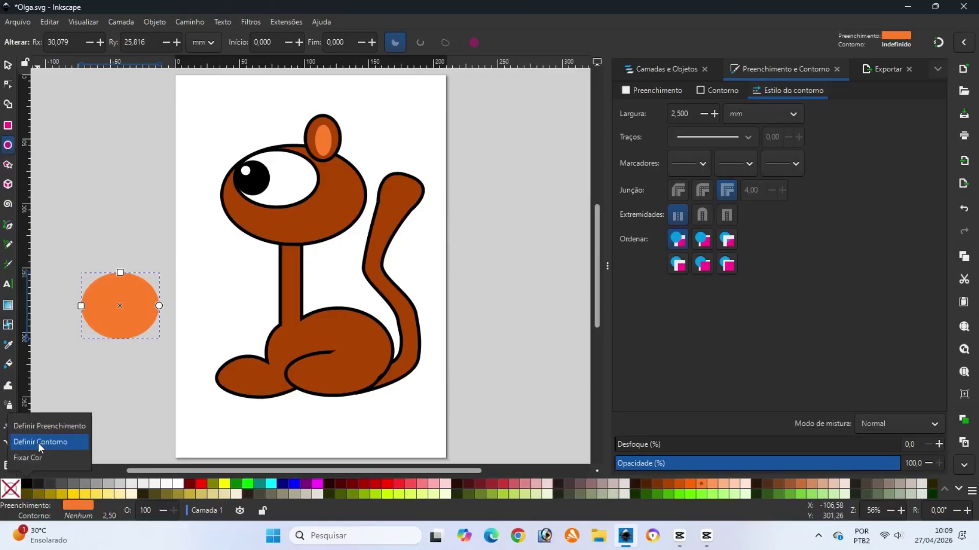
pyautogui.click(38, 442)
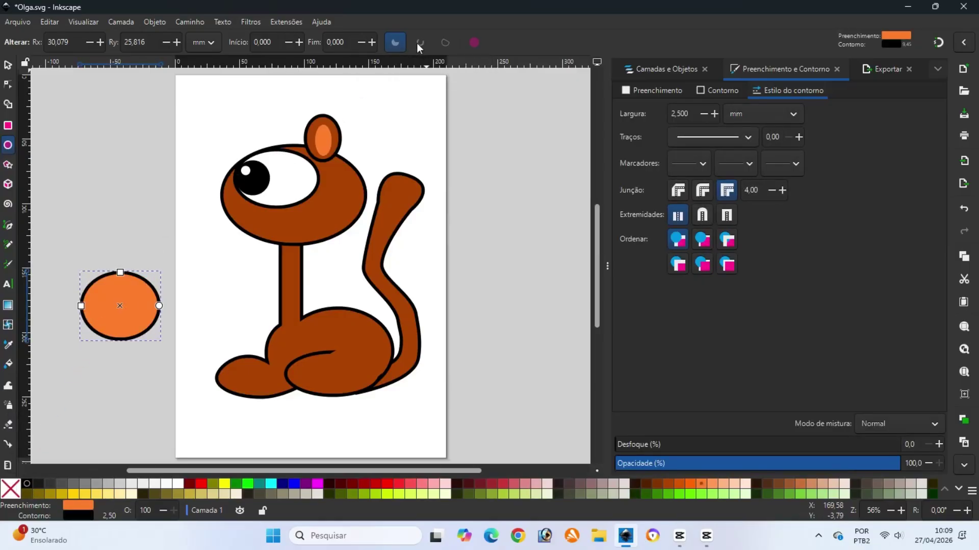
# - Turn the orange ellipse beside the page into an open arc with an end angle of about -233.5°
pyautogui.click(371, 42)
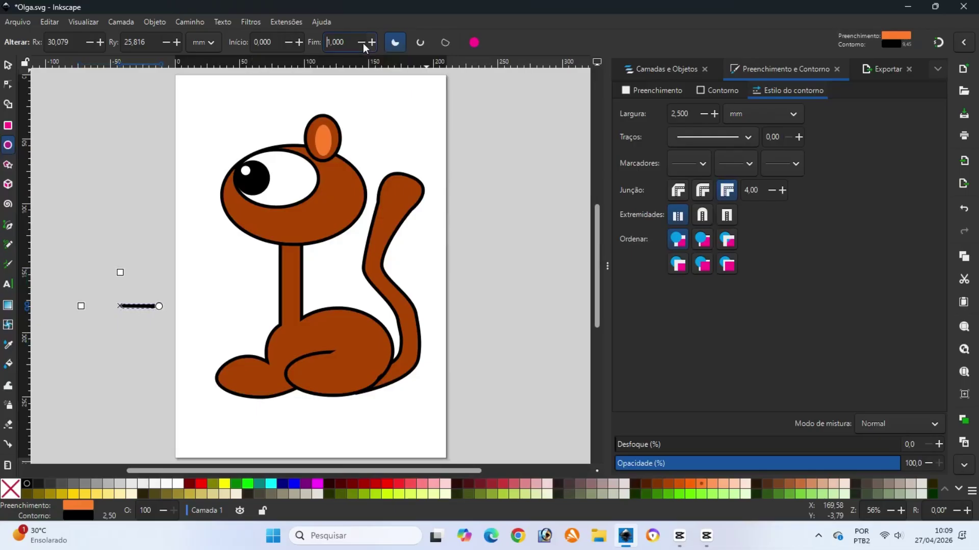
pyautogui.click(361, 43)
pyautogui.click(361, 44)
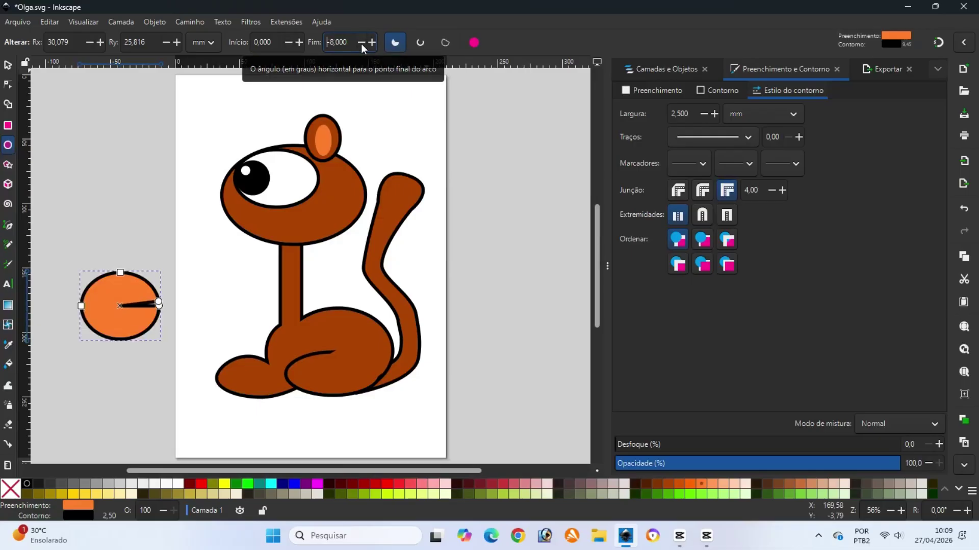
pyautogui.click(361, 43)
pyautogui.click(419, 43)
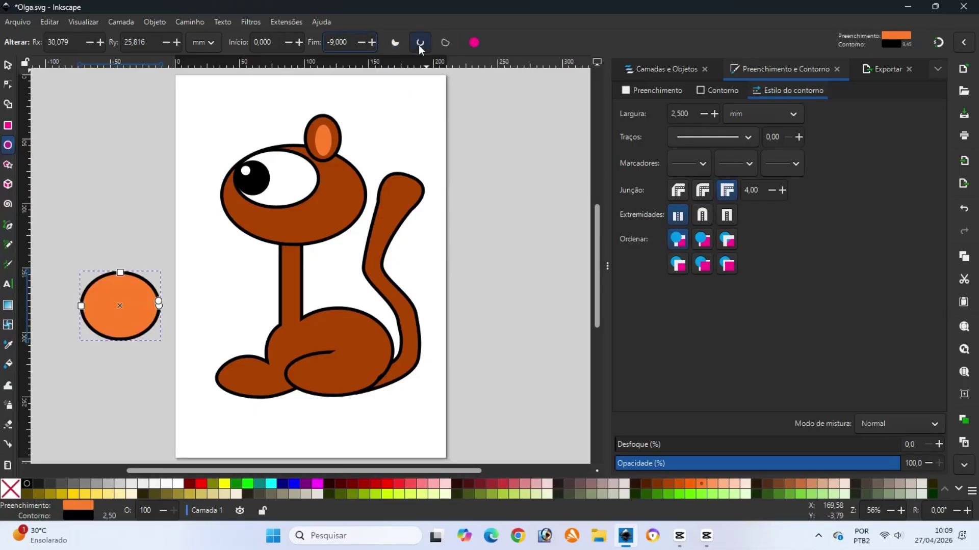
pyautogui.click(361, 43)
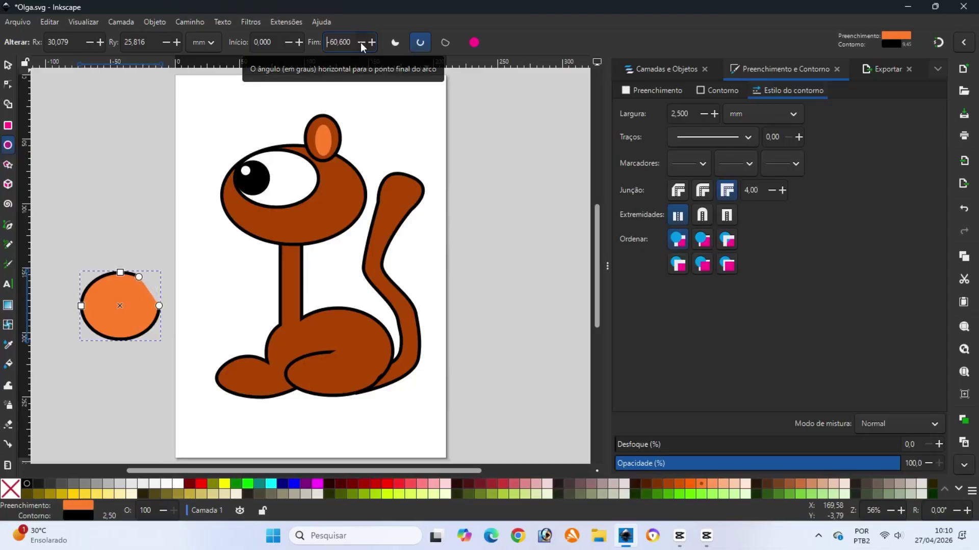
pyautogui.moveTo(361, 43); pyautogui.dragTo(360, 42)
# - Remove the arc's fill, place it on the lower part of the head as a smiling mouth and save the document
pyautogui.rightClick(10, 492)
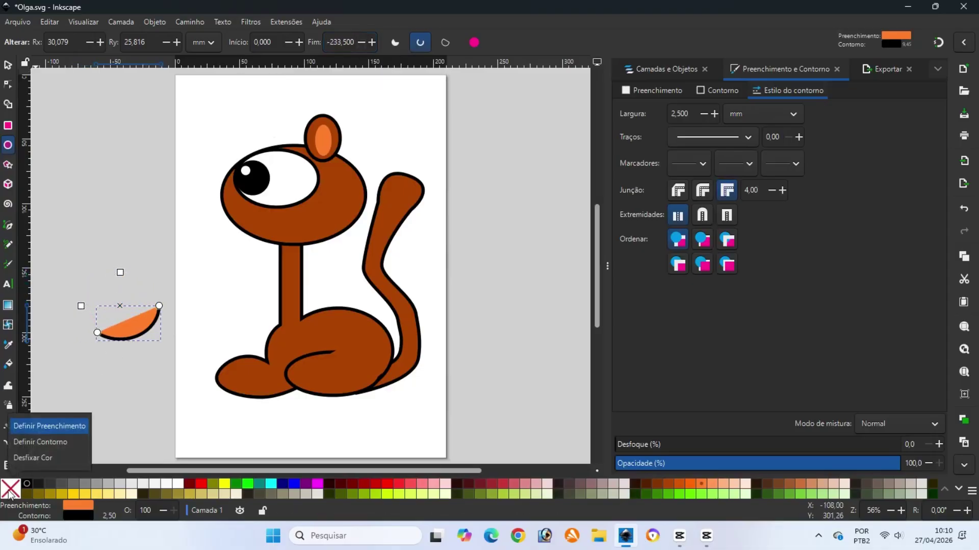
pyautogui.click(36, 428)
pyautogui.press('s')
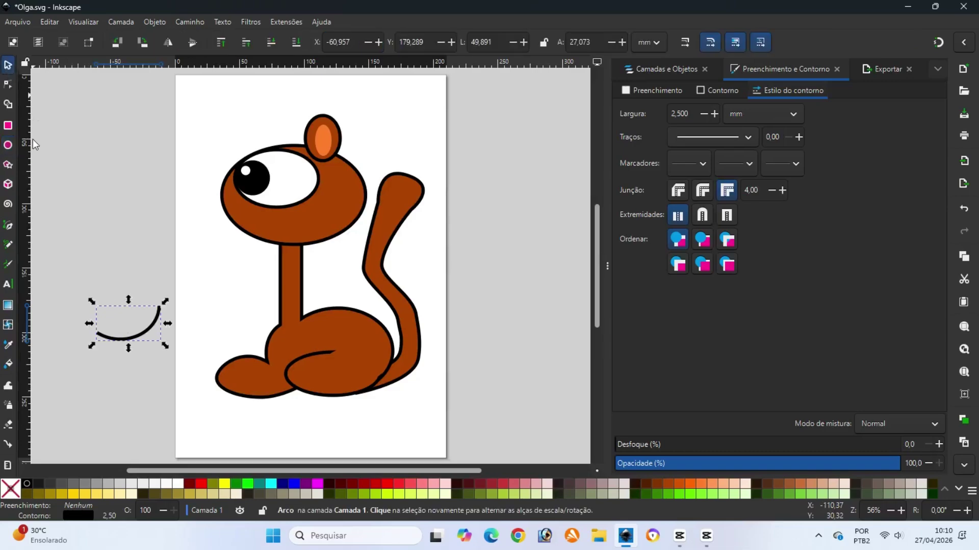
pyautogui.moveTo(141, 335); pyautogui.dragTo(299, 236)
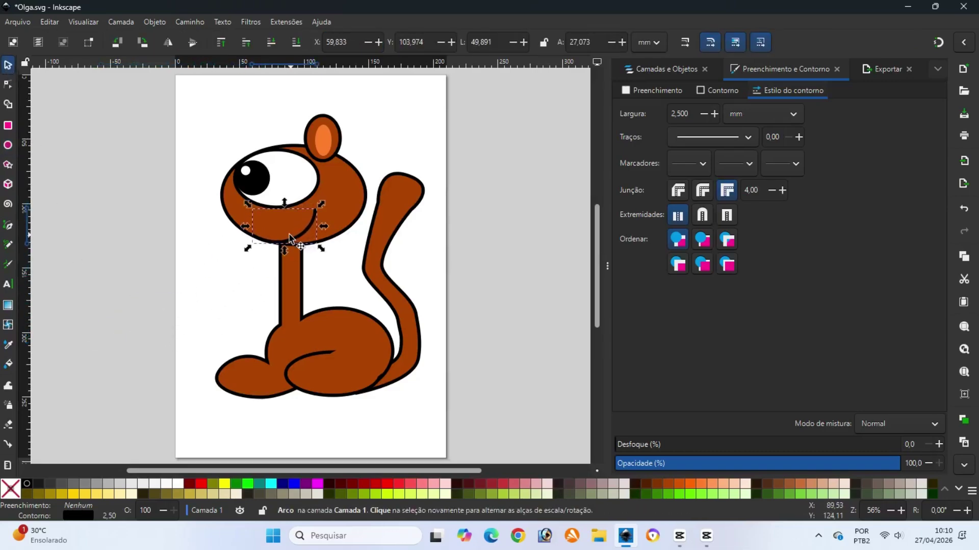
pyautogui.click(158, 242)
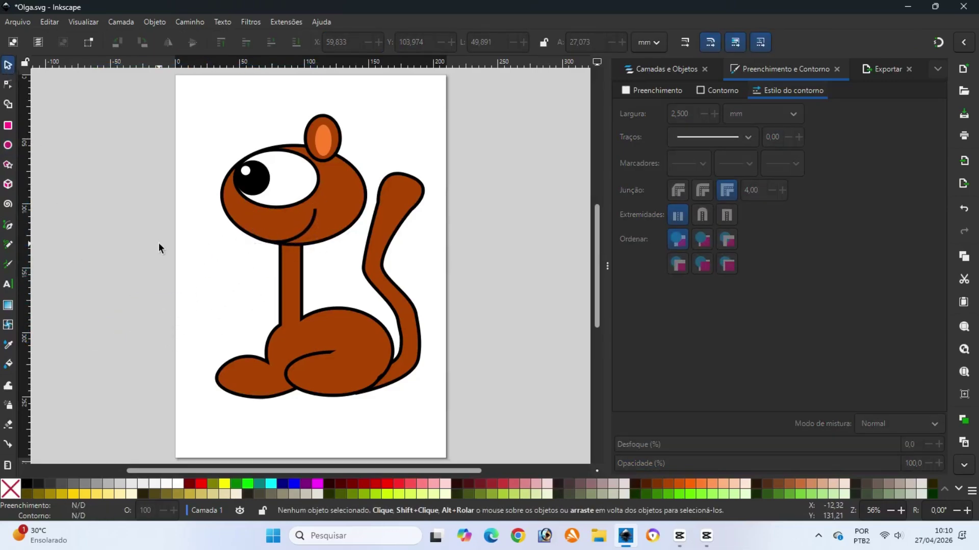
pyautogui.click(19, 23)
pyautogui.click(27, 99)
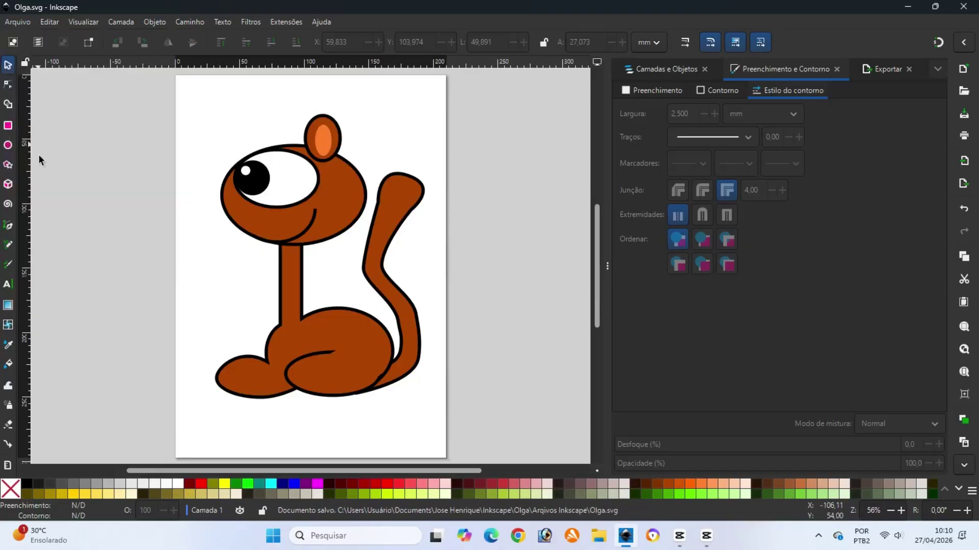
# - Draw a whole ellipse about 47 × 43 mm beside the page and fill it black
pyautogui.press('e')
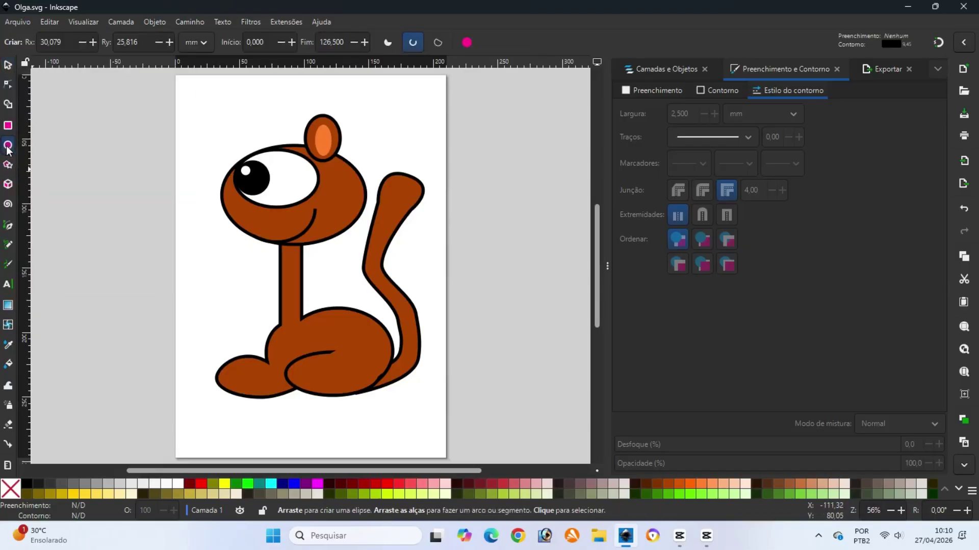
pyautogui.moveTo(83, 236); pyautogui.dragTo(144, 293)
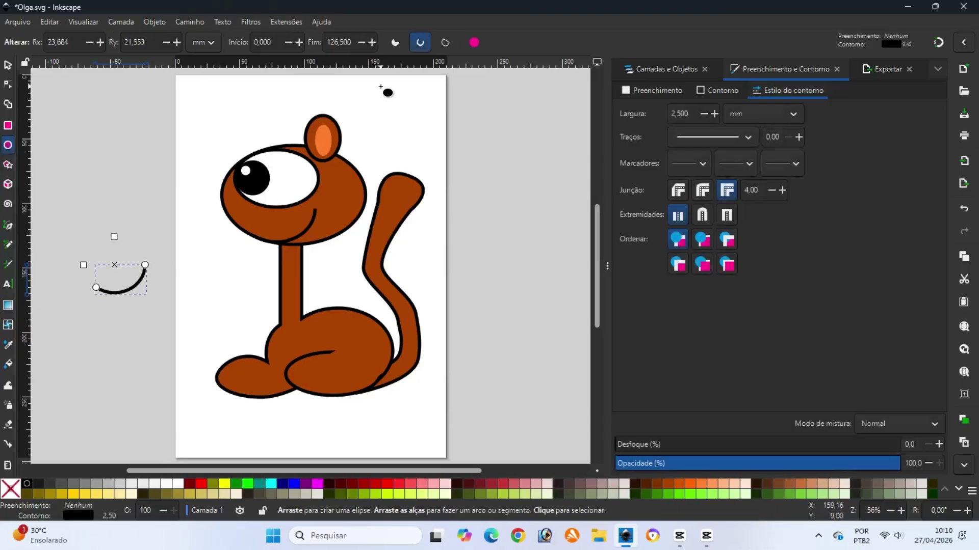
pyautogui.click(474, 43)
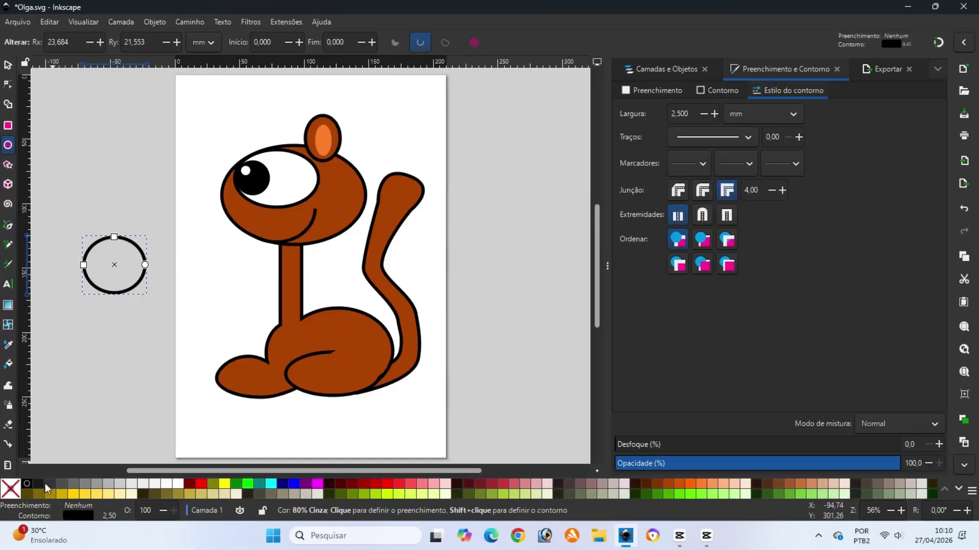
pyautogui.click(28, 483)
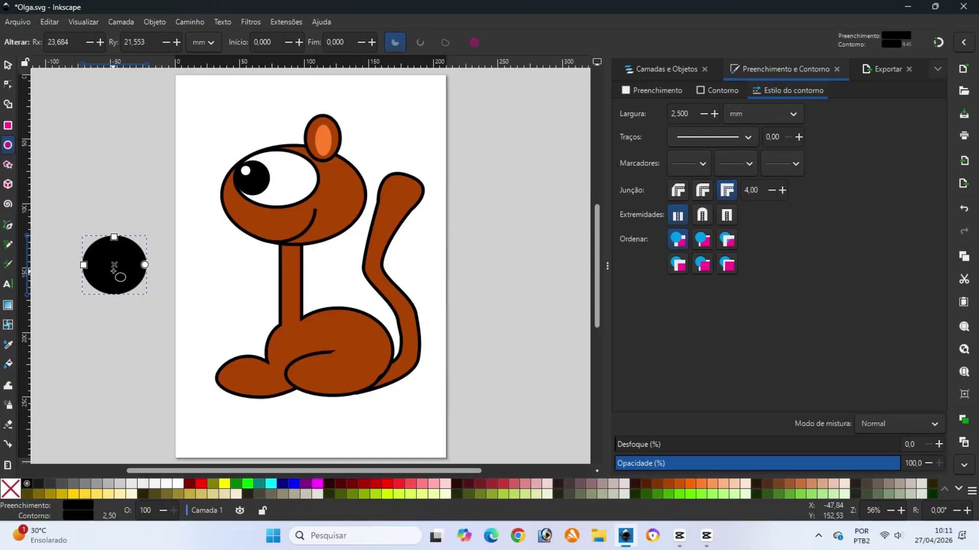
# - Narrow the black ellipse to about 39 mm wide and place it at the front of the head as a nose
pyautogui.click(8, 65)
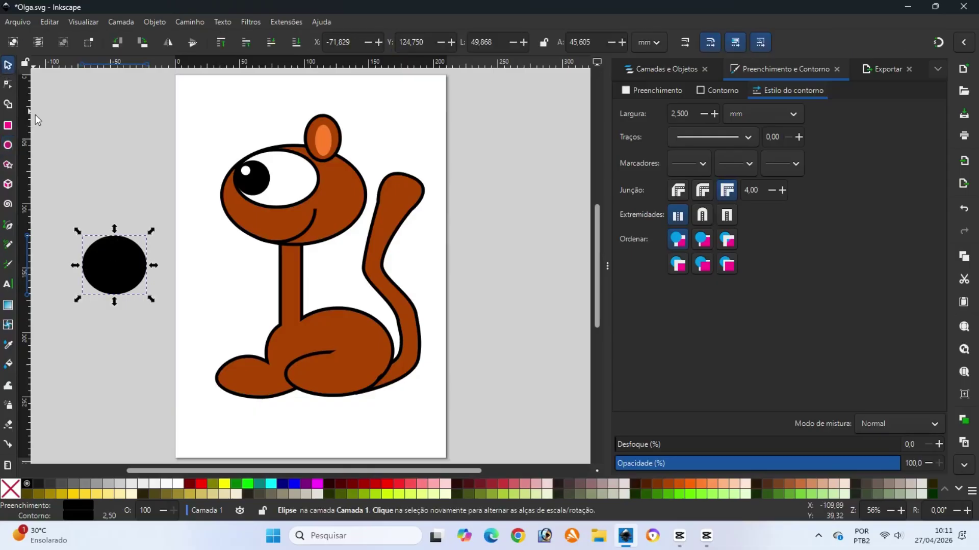
pyautogui.moveTo(151, 265); pyautogui.dragTo(218, 217)
pyautogui.click(120, 270)
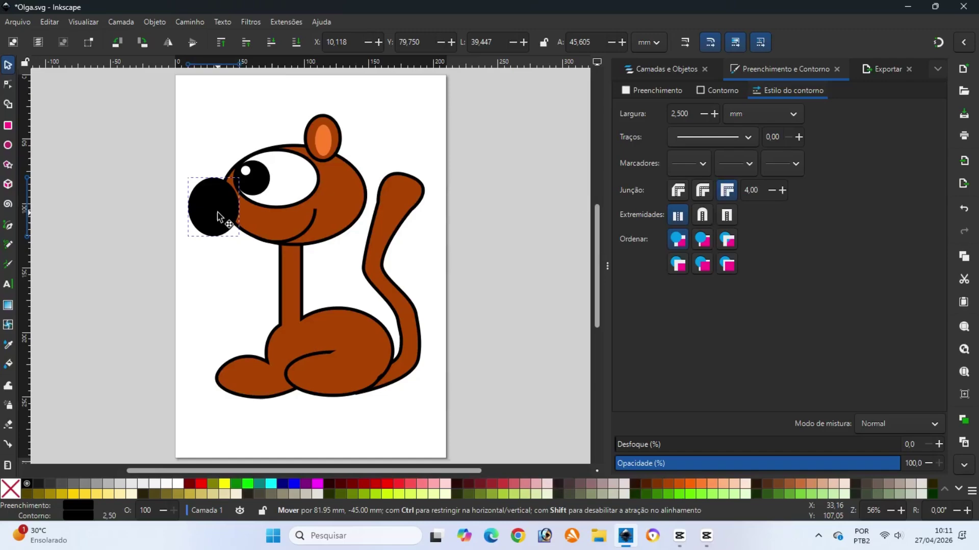
pyautogui.click(84, 277)
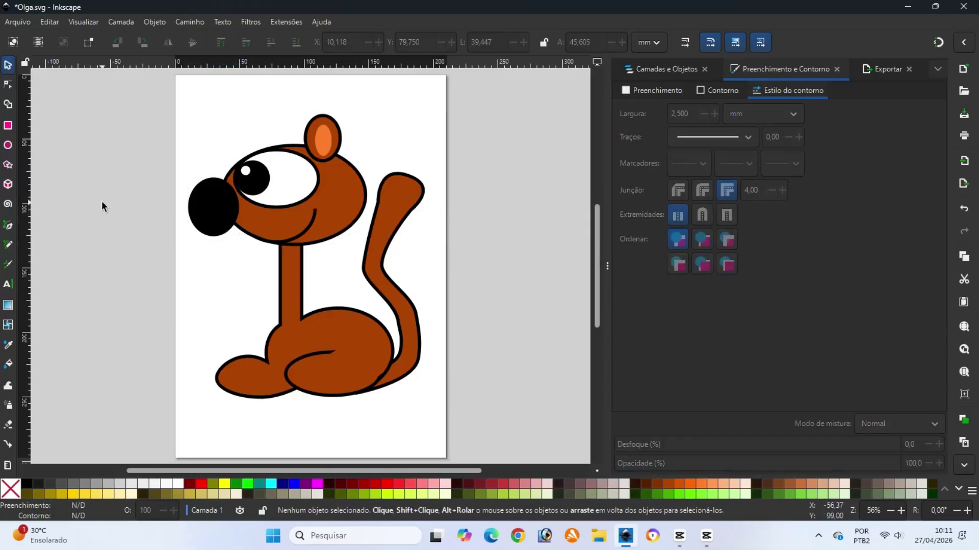
# - Group all the objects of the animal drawing
pyautogui.moveTo(136, 97)
pyautogui.mouseDown()
pyautogui.moveTo(177, 292)
pyautogui.moveTo(457, 418)
pyautogui.moveTo(489, 409)
pyautogui.mouseUp()
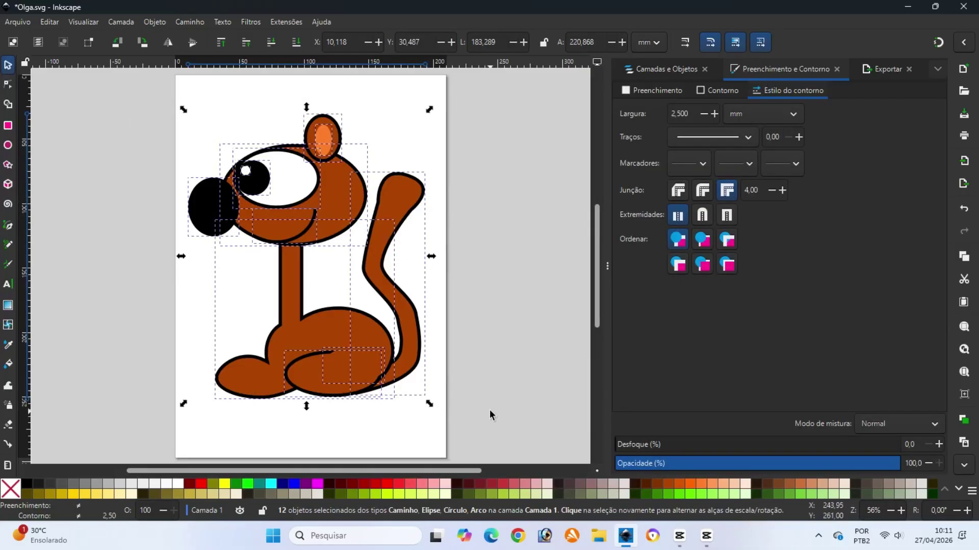
pyautogui.click(164, 23)
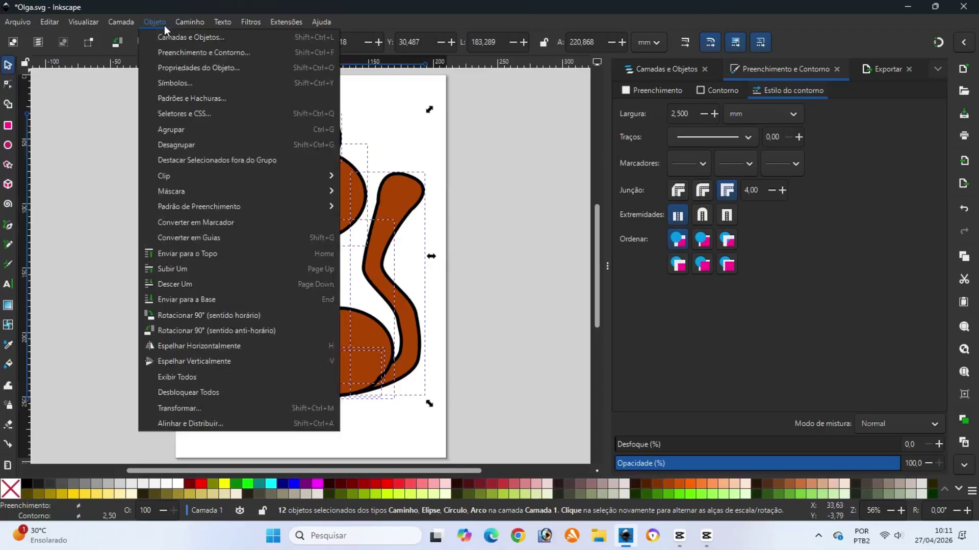
pyautogui.click(182, 124)
# - Shift the grouped animal about 11 mm to the right on the page and save the document
pyautogui.press('Right')
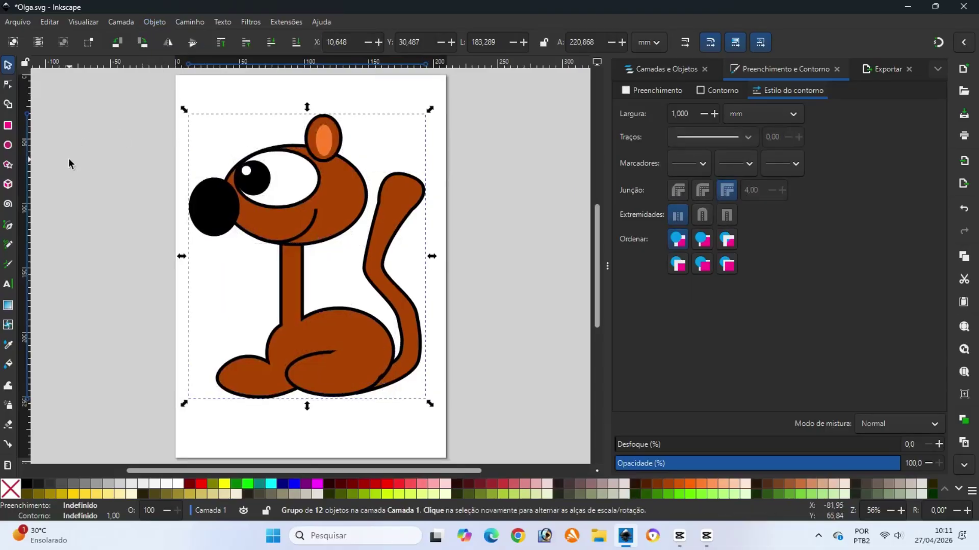
pyautogui.press('Right')
pyautogui.press('Right')
pyautogui.press('Right')
pyautogui.press('Right')
pyautogui.press('Right')
pyautogui.press('Right')
pyautogui.press('Right')
pyautogui.press('Right')
pyautogui.press('Right')
pyautogui.press('Right')
pyautogui.press('Right')
pyautogui.press('Right')
pyautogui.press('Right')
pyautogui.press('Right')
pyautogui.press('Right')
pyautogui.press('Right')
pyautogui.press('Right')
pyautogui.press('Right')
pyautogui.press('Right')
pyautogui.press('Right')
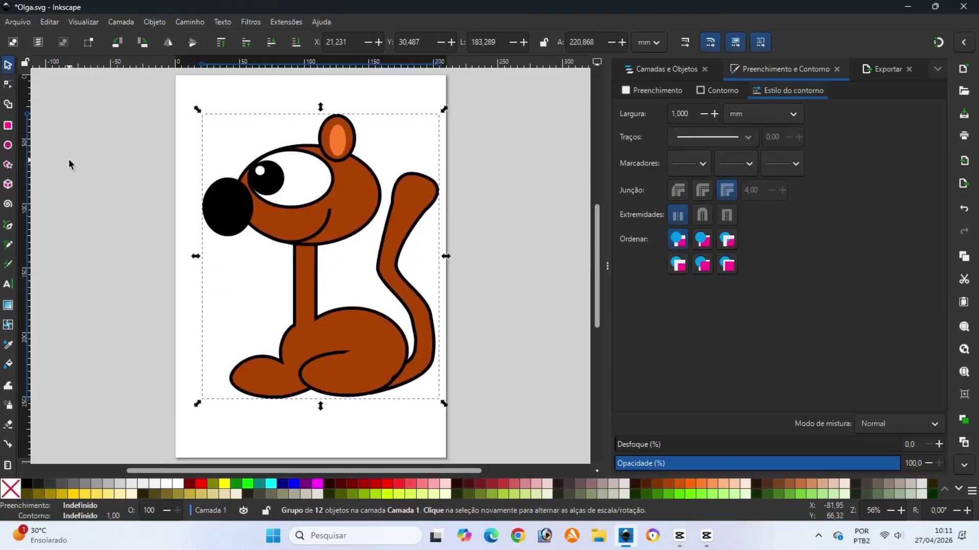
pyautogui.click(81, 221)
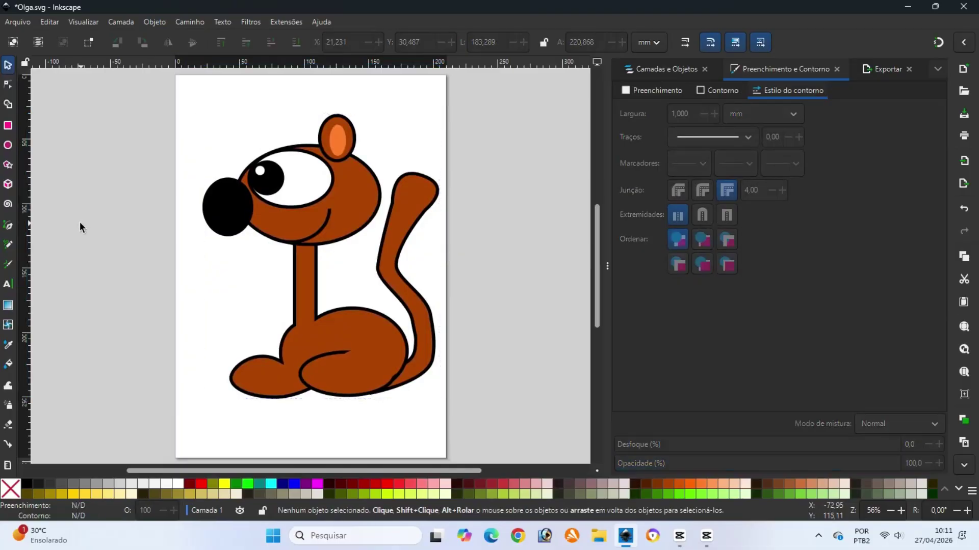
pyautogui.click(17, 22)
pyautogui.click(32, 99)
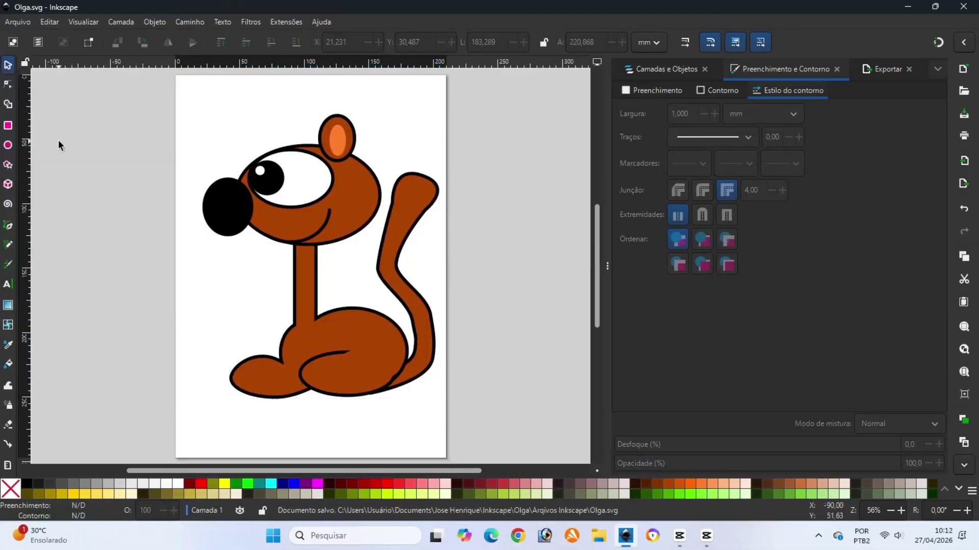
# - Draw a flat ellipse about 55 × 33 mm beside the page and fill it dark yellow
pyautogui.click(8, 146)
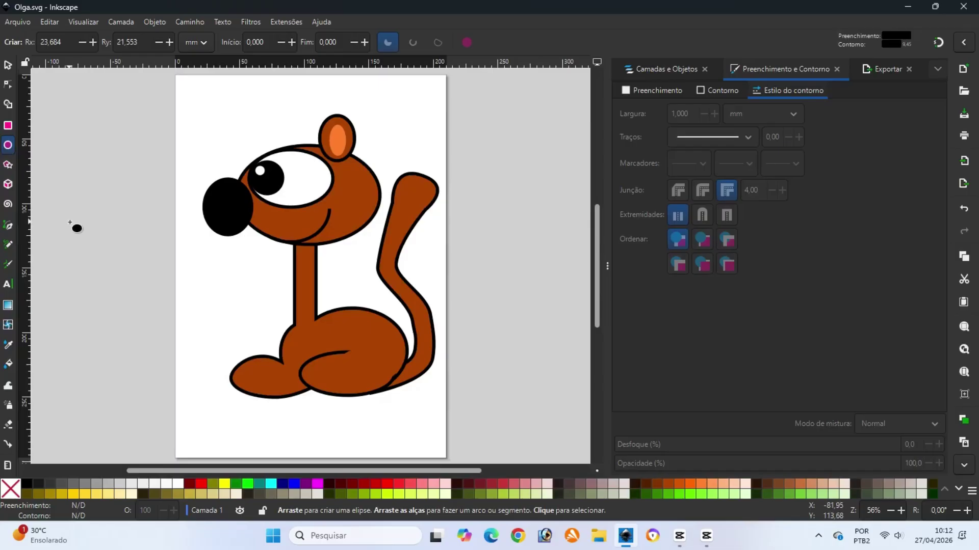
pyautogui.moveTo(70, 222); pyautogui.dragTo(141, 266)
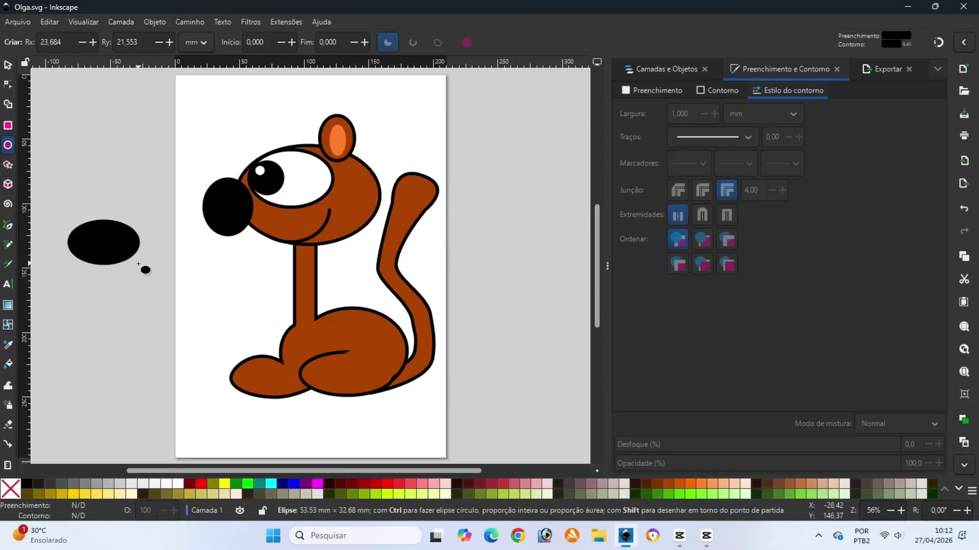
pyautogui.click(60, 493)
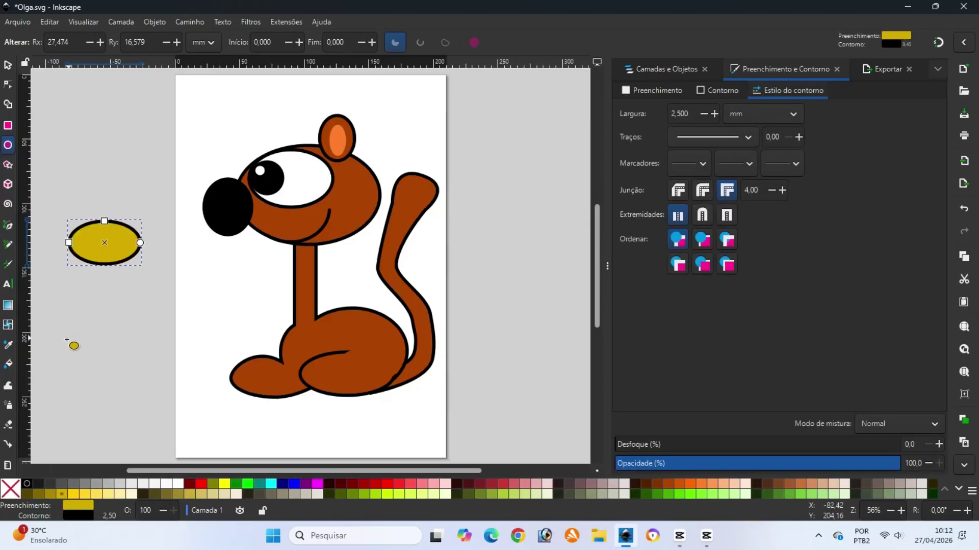
# - Convert the yellow ellipse to a path and reshape its nodes into a curved shape about 63 × 48 mm with a dipped upper edge
pyautogui.click(183, 21)
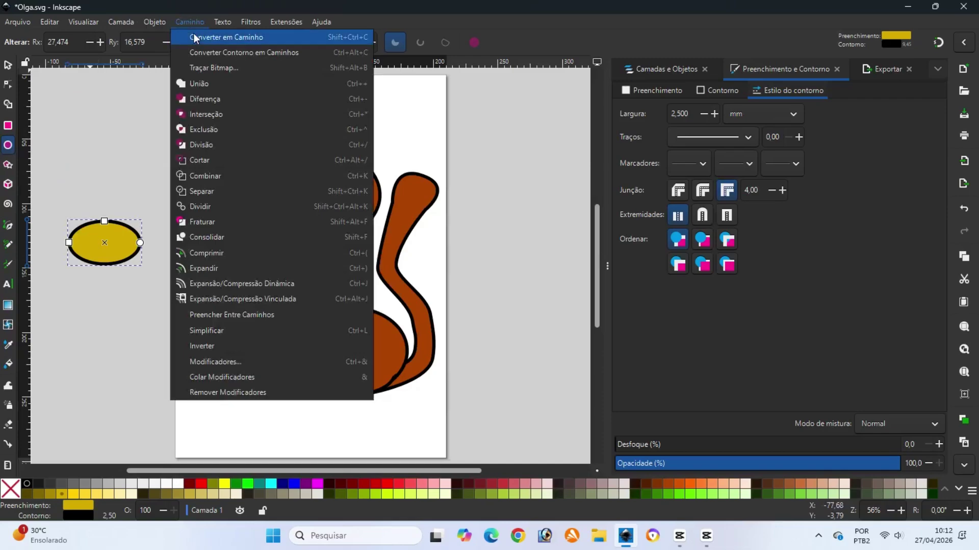
pyautogui.click(194, 33)
pyautogui.click(9, 85)
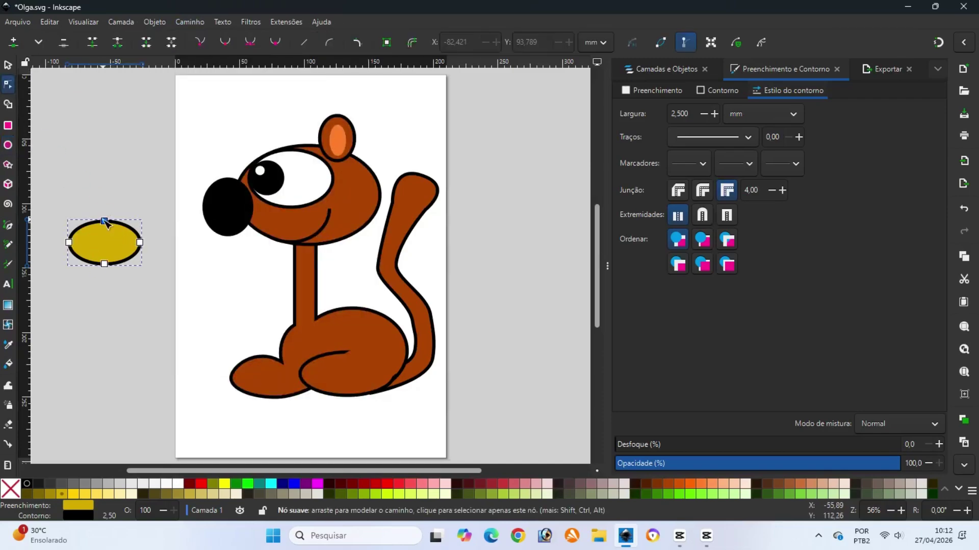
pyautogui.moveTo(104, 221); pyautogui.dragTo(145, 214)
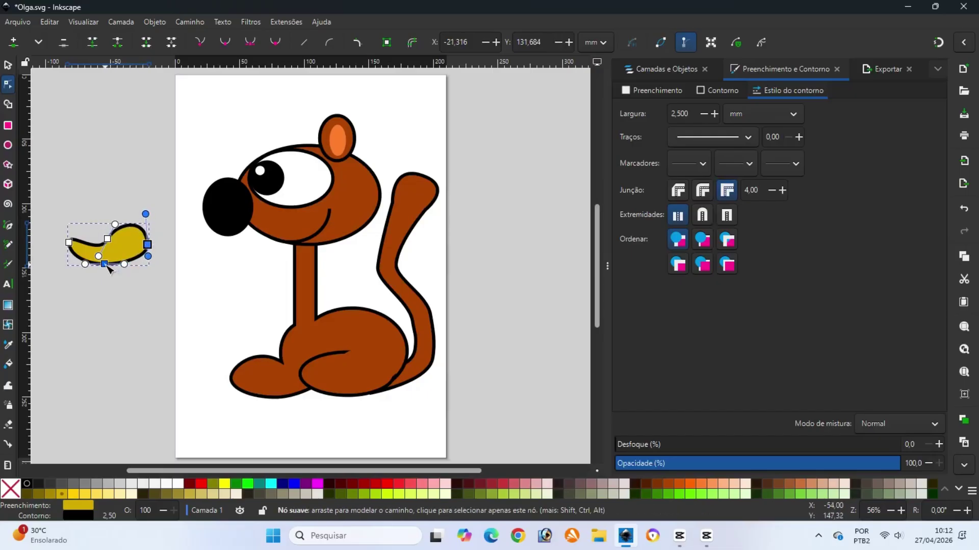
pyautogui.moveTo(105, 265); pyautogui.dragTo(110, 284)
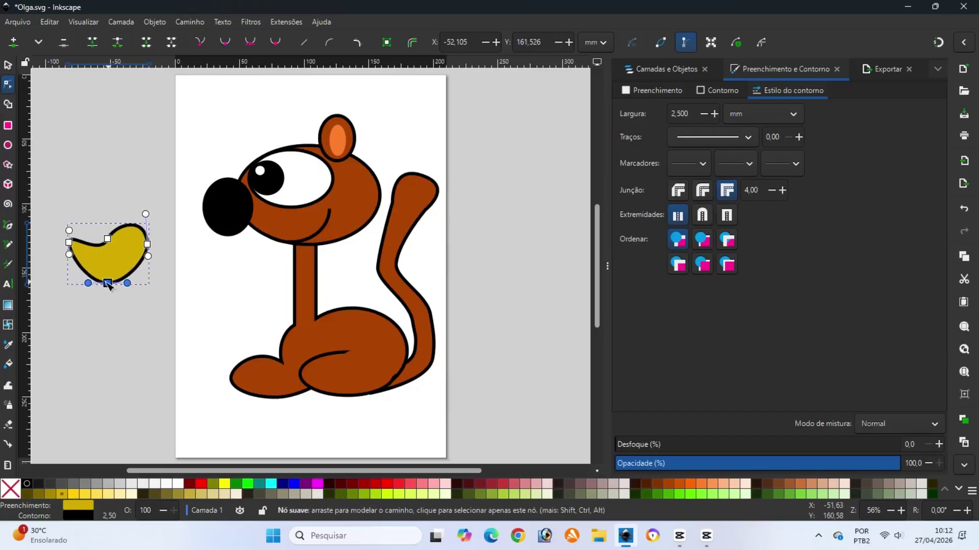
pyautogui.click(8, 65)
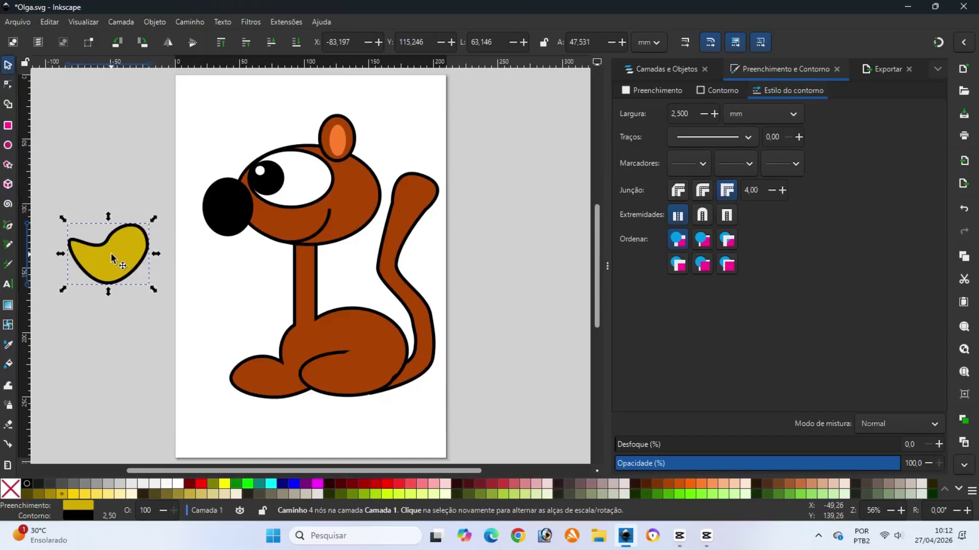
# - Duplicate the curved yellow shape and place the copy just below the original
pyautogui.click(112, 259)
pyautogui.rightClick(120, 252)
pyautogui.click(146, 278)
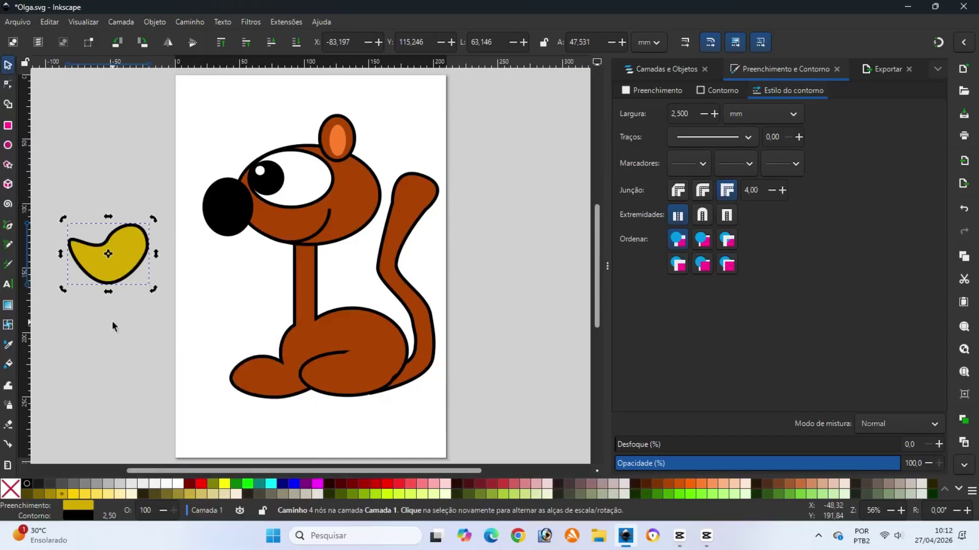
pyautogui.rightClick(115, 389)
pyautogui.click(135, 395)
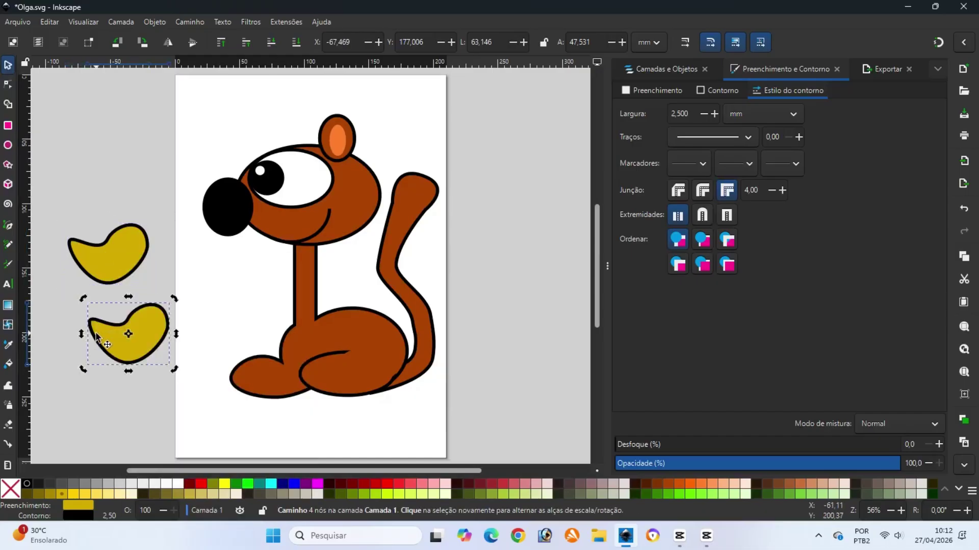
pyautogui.click(53, 278)
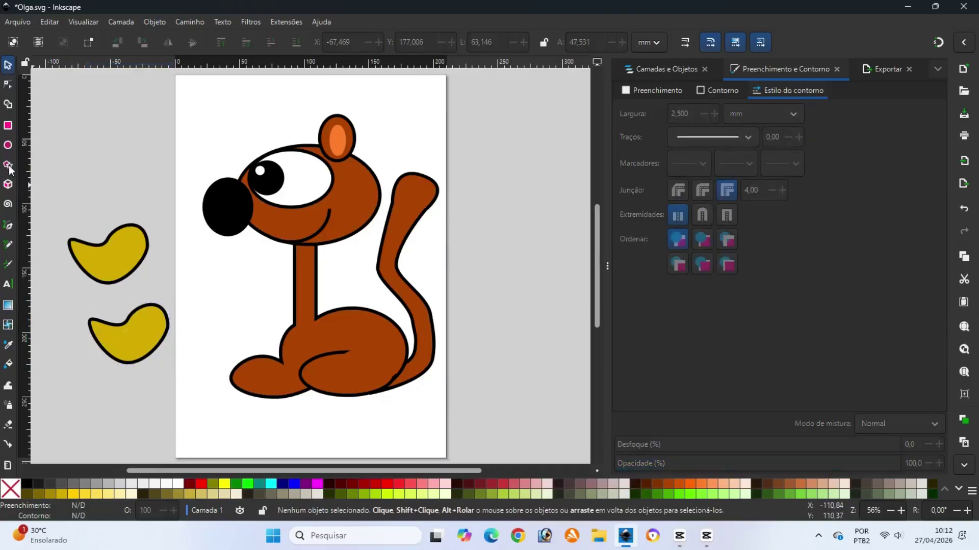
# - Draw three small yellow ellipses, each about 21 mm across, along the lower right edge of the copied shape
pyautogui.click(8, 144)
pyautogui.moveTo(157, 332); pyautogui.dragTo(156, 366)
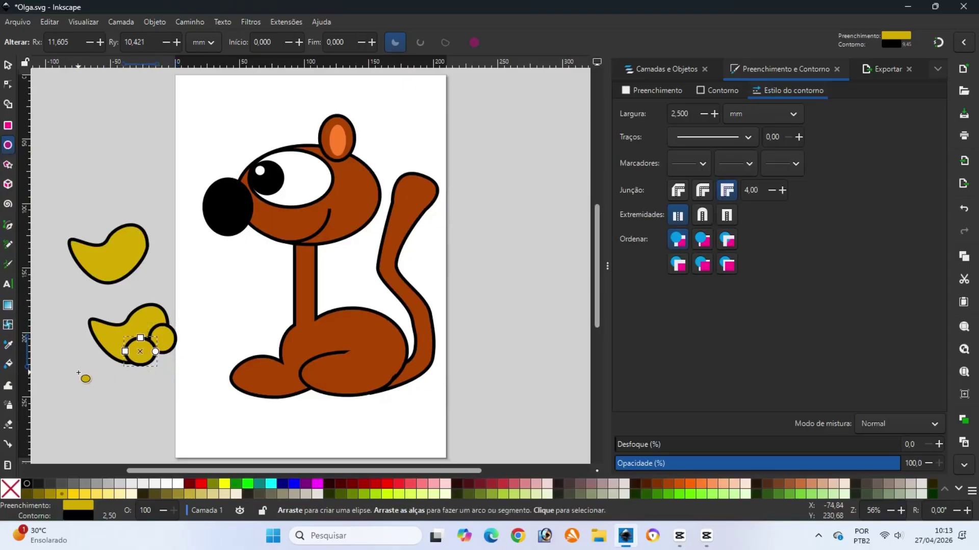
pyautogui.click(78, 372)
pyautogui.moveTo(86, 337); pyautogui.dragTo(124, 358)
pyautogui.click(8, 65)
pyautogui.click(146, 344)
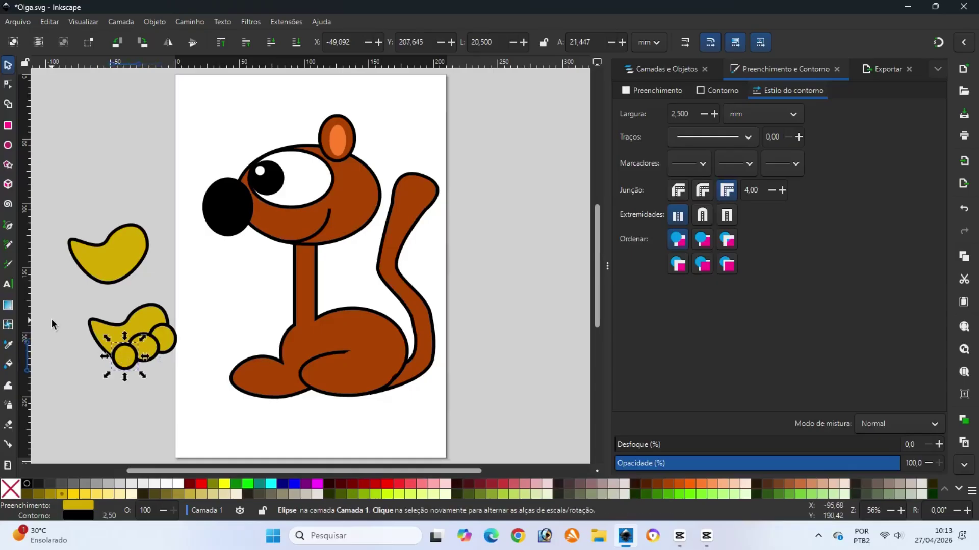
# - Unite the copied shape and its three ellipses into a single path with Union
pyautogui.moveTo(70, 296); pyautogui.dragTo(193, 385)
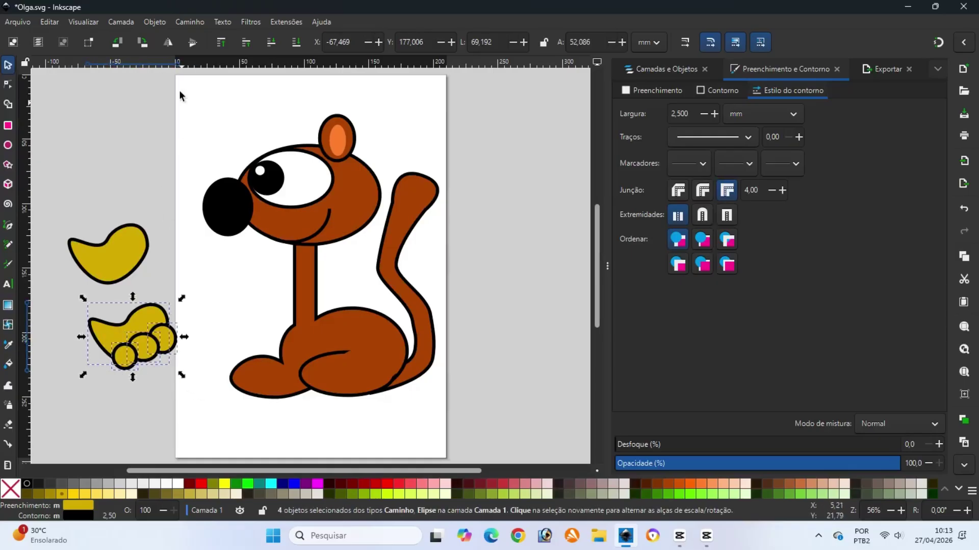
pyautogui.click(185, 23)
pyautogui.click(196, 85)
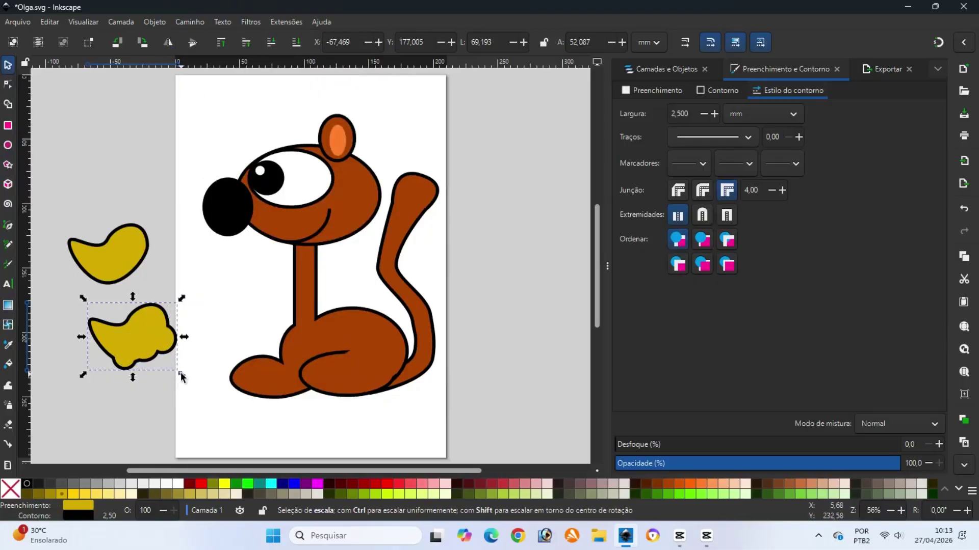
# - Scale the scalloped yellow shape to about 37 × 29 mm and place it on the original body shape as a wing
pyautogui.moveTo(181, 376); pyautogui.dragTo(118, 255)
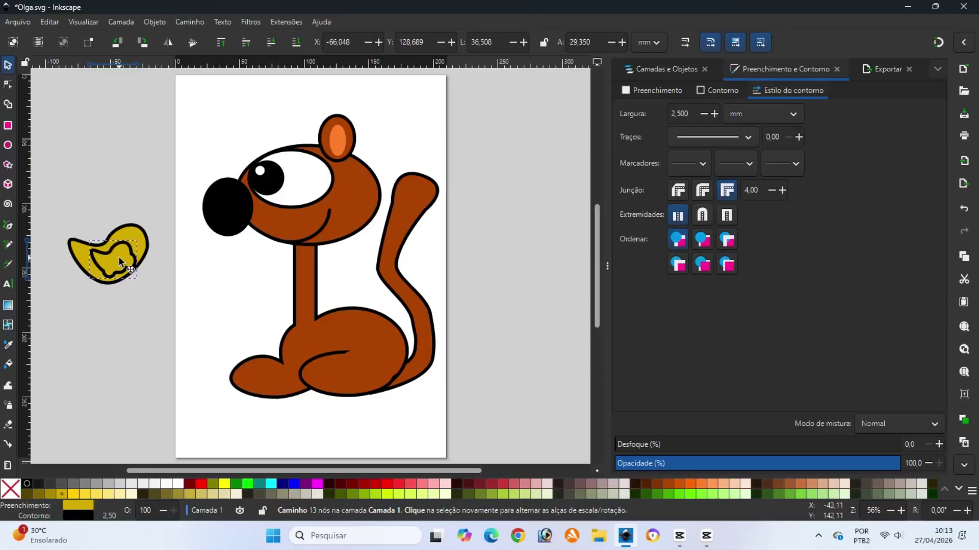
pyautogui.click(131, 336)
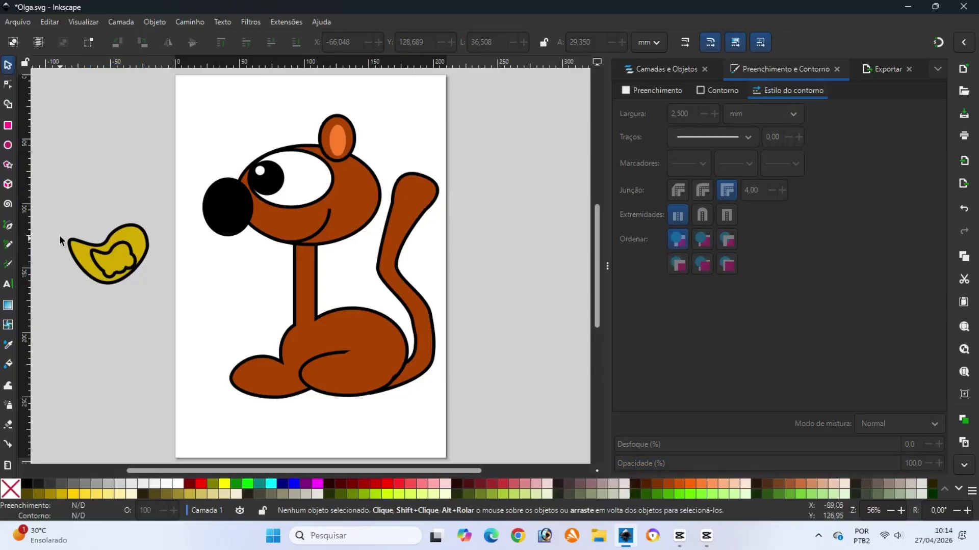
pyautogui.moveTo(55, 214); pyautogui.dragTo(176, 313)
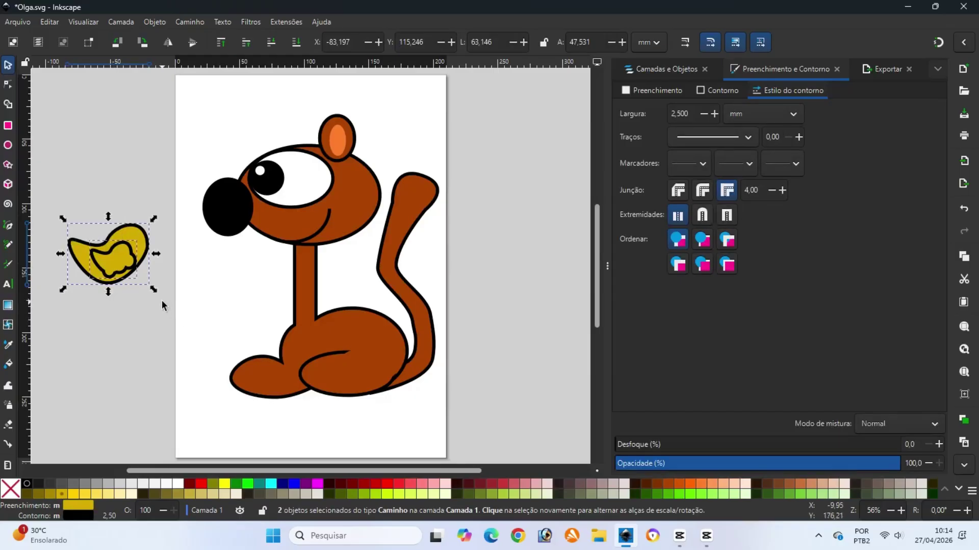
pyautogui.click(138, 360)
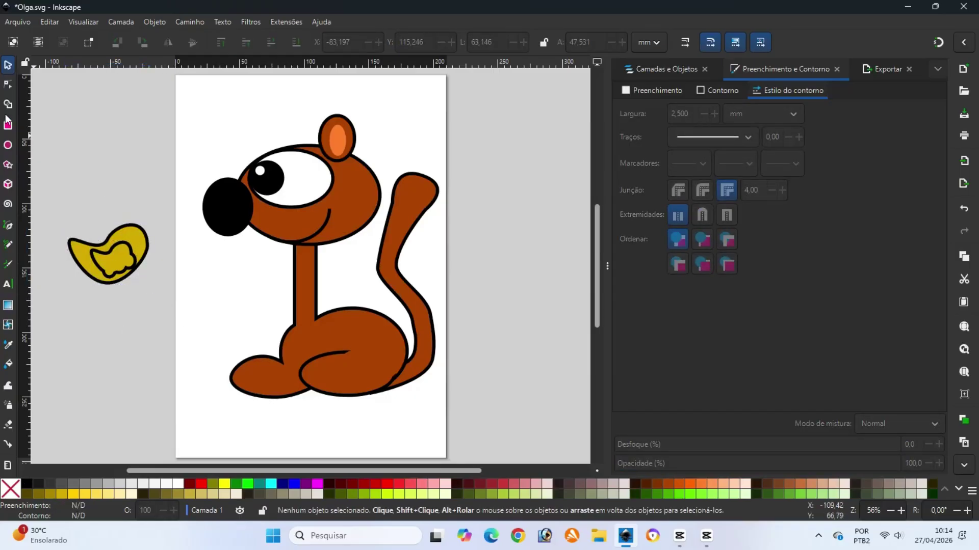
# - Draw a round yellow head about 47 × 49 mm at the upper right end of the bird's body
pyautogui.click(8, 145)
pyautogui.moveTo(115, 172); pyautogui.dragTo(136, 203)
pyautogui.click(8, 66)
pyautogui.click(130, 328)
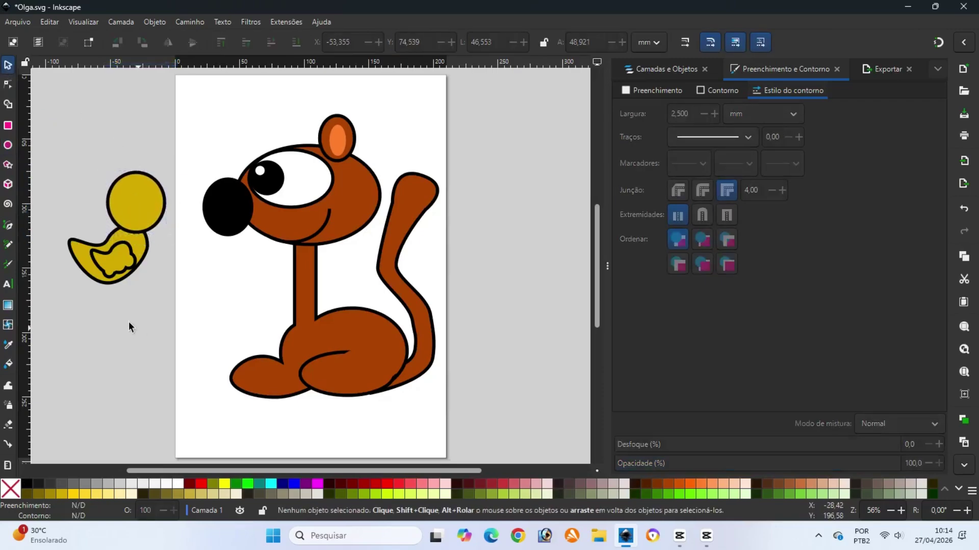
# - Add an eye ellipse about 23 × 24 mm at the right side of the bird's head and fill it white
pyautogui.click(14, 145)
pyautogui.moveTo(102, 320); pyautogui.dragTo(152, 194)
pyautogui.click(8, 65)
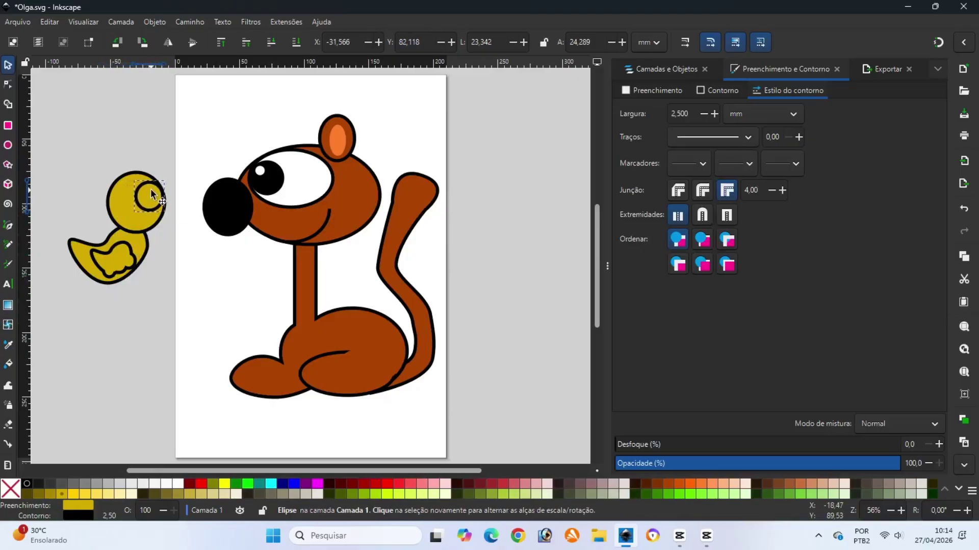
pyautogui.click(179, 482)
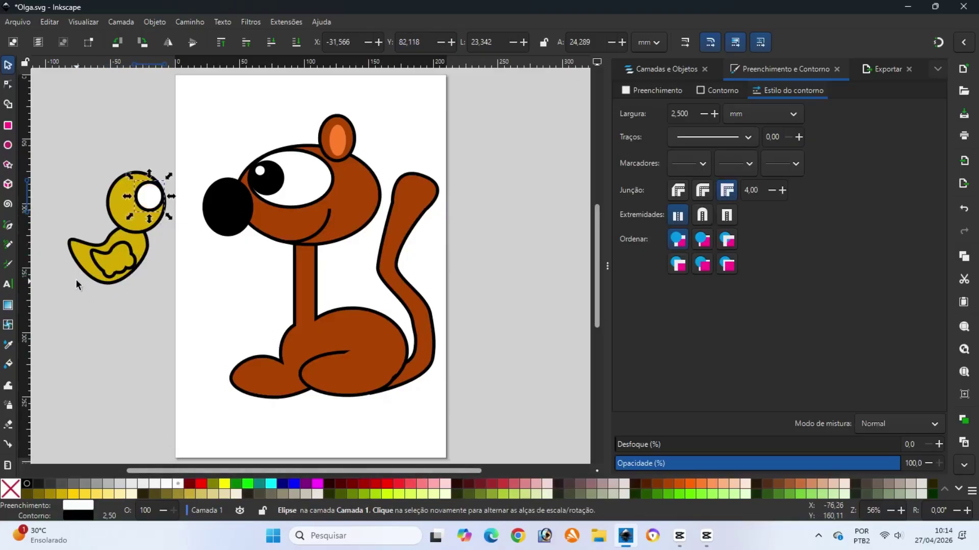
# - Add a black pupil about 12 × 13 mm at the right side of the bird's white eye and save the document
pyautogui.click(9, 146)
pyautogui.moveTo(81, 319); pyautogui.dragTo(101, 342)
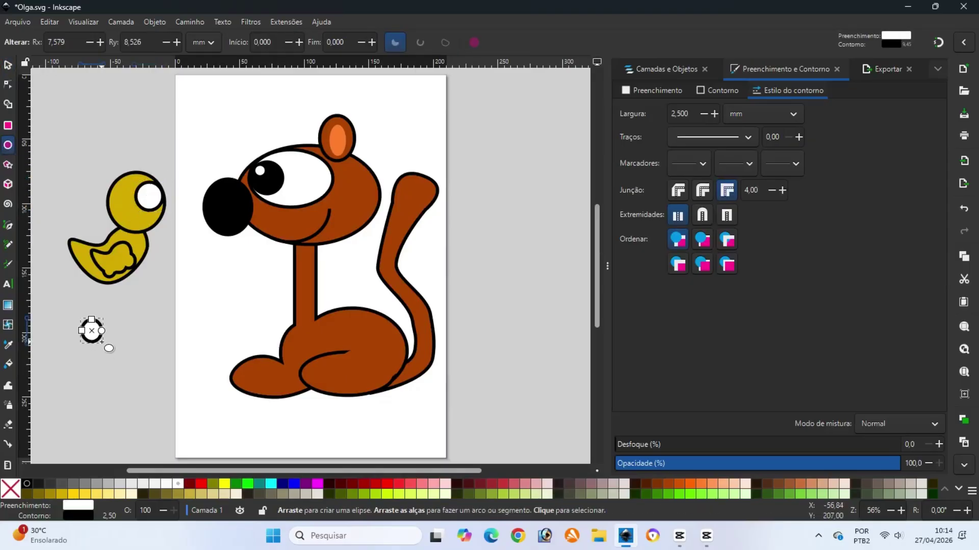
pyautogui.click(28, 484)
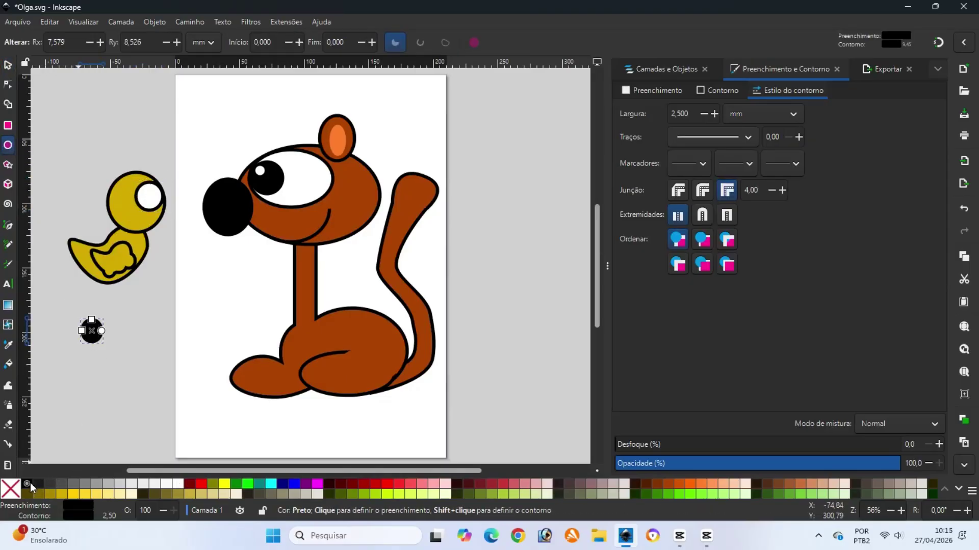
pyautogui.click(8, 65)
pyautogui.moveTo(98, 334); pyautogui.dragTo(152, 195)
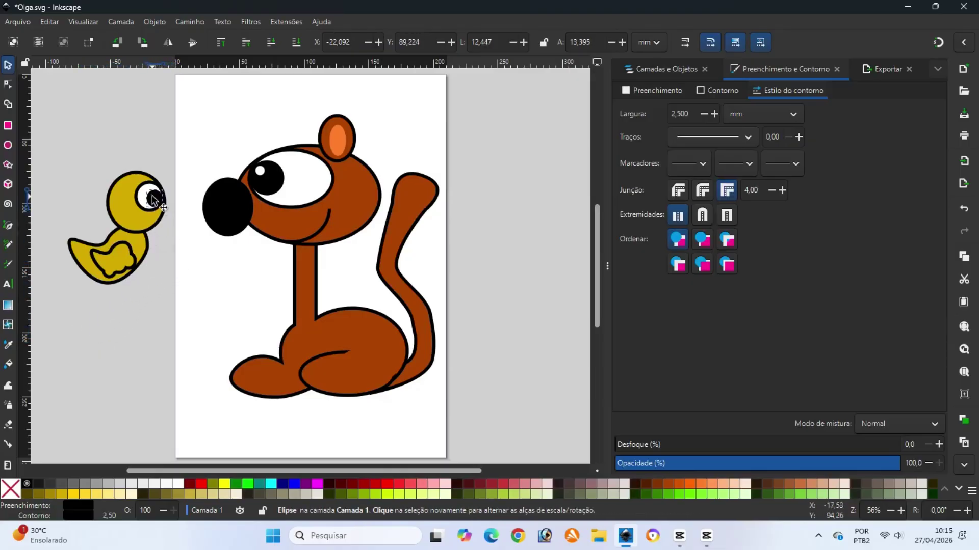
pyautogui.click(163, 291)
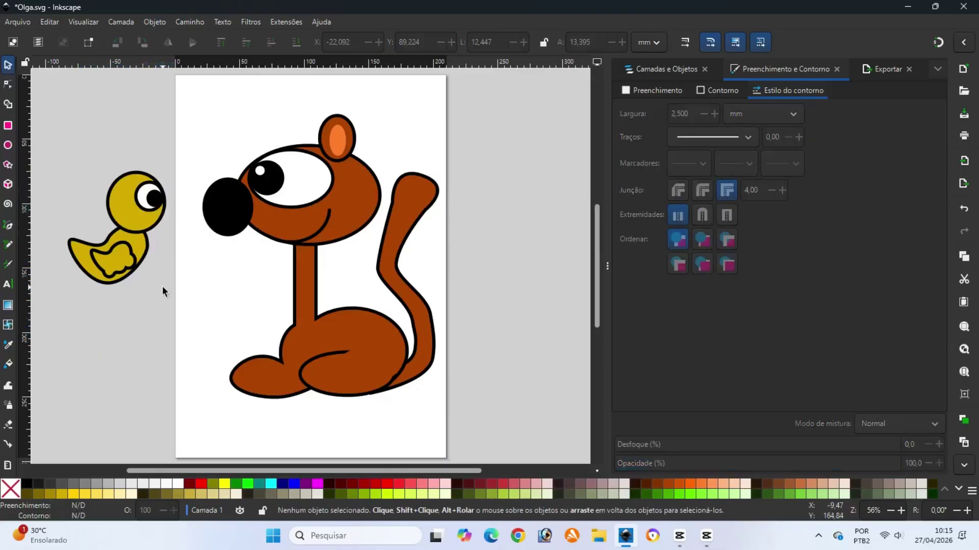
pyautogui.click(15, 23)
pyautogui.click(26, 95)
# - Draw a thin vertical black rectangle about 4 × 42 mm under the bird's body as a leg
pyautogui.click(8, 126)
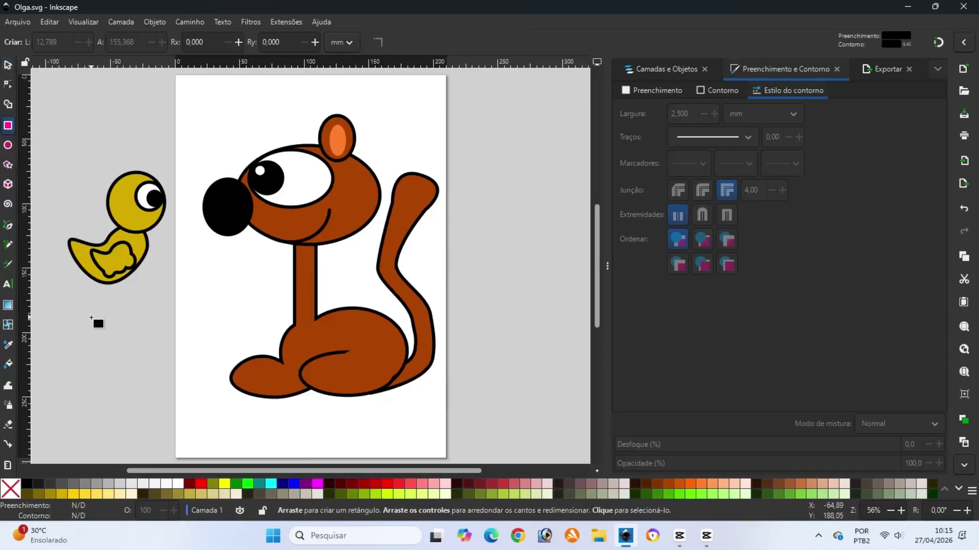
pyautogui.moveTo(92, 317)
pyautogui.mouseDown()
pyautogui.moveTo(119, 339)
pyautogui.moveTo(94, 387)
pyautogui.moveTo(105, 297)
pyautogui.mouseUp()
pyautogui.click(9, 66)
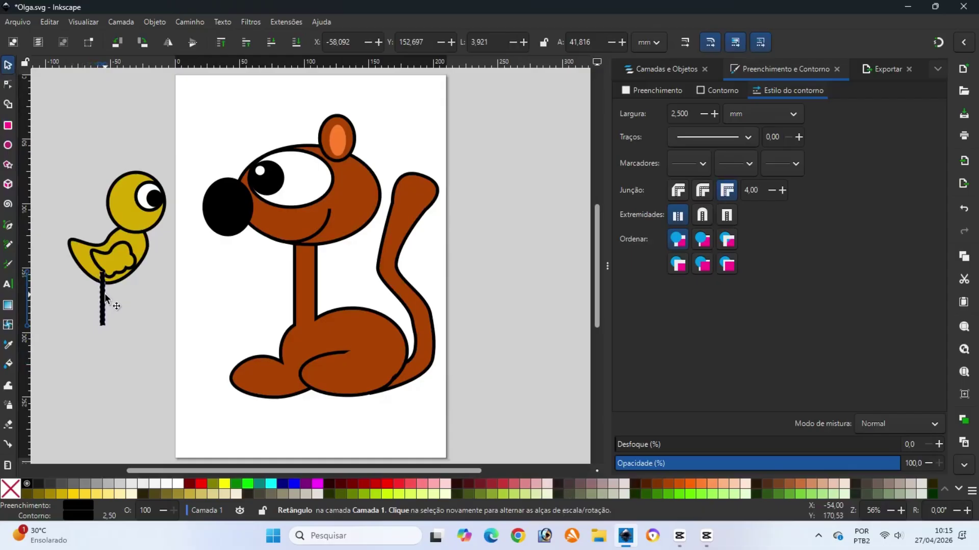
pyautogui.moveTo(105, 295); pyautogui.dragTo(105, 295)
# - Duplicate the bird's leg and place the copy about 11 mm to the right of the first one
pyautogui.rightClick(103, 300)
pyautogui.click(127, 51)
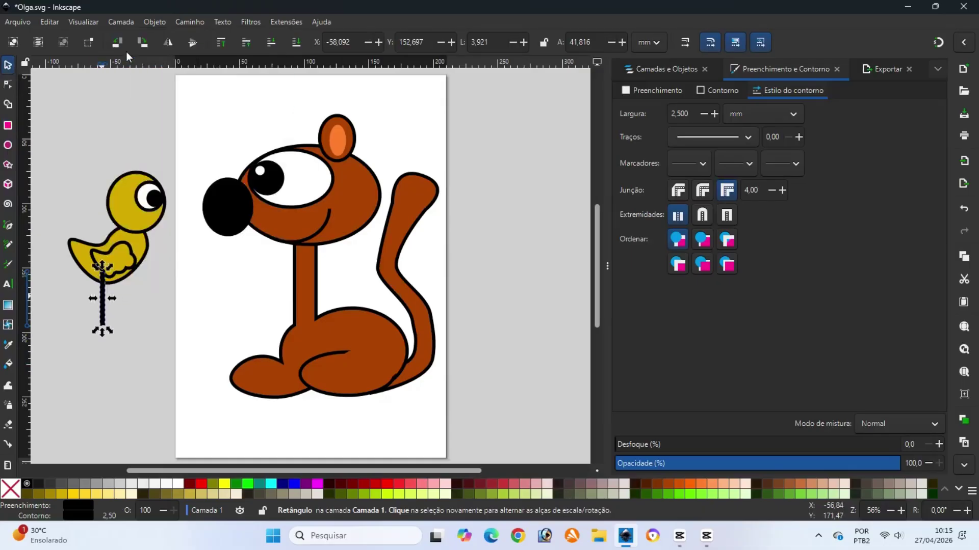
pyautogui.rightClick(129, 300)
pyautogui.click(150, 308)
pyautogui.moveTo(148, 312); pyautogui.dragTo(112, 301)
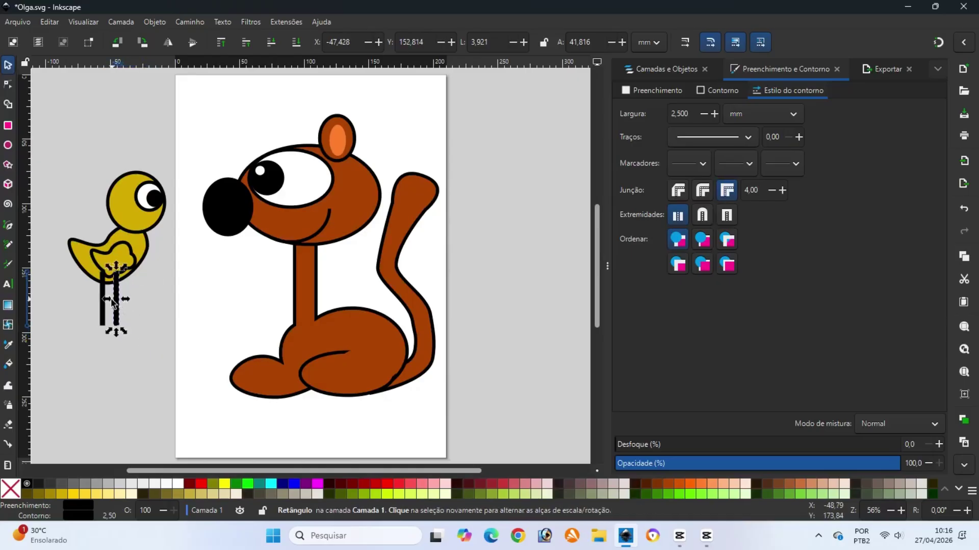
pyautogui.click(76, 332)
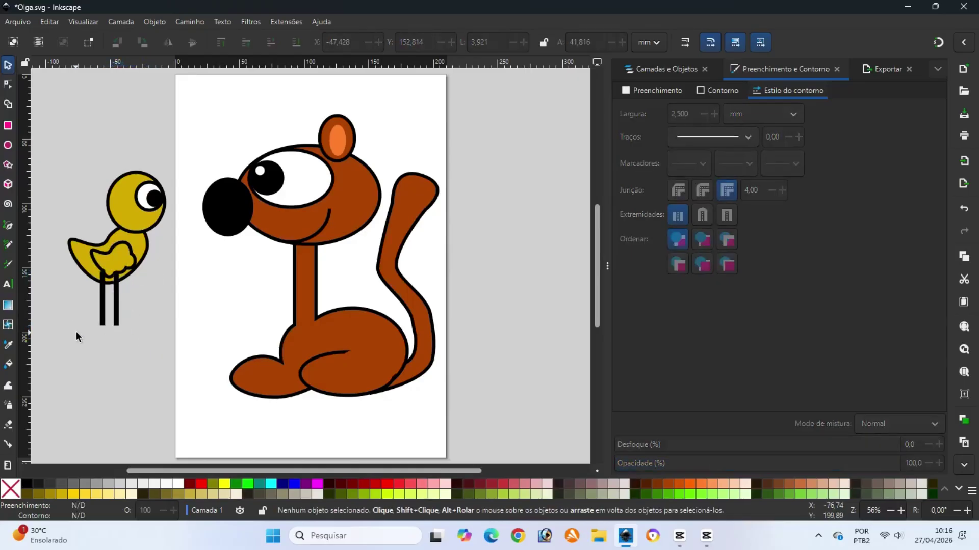
# - Send both bird legs to the back, behind the yellow body
pyautogui.moveTo(86, 339); pyautogui.dragTo(143, 261)
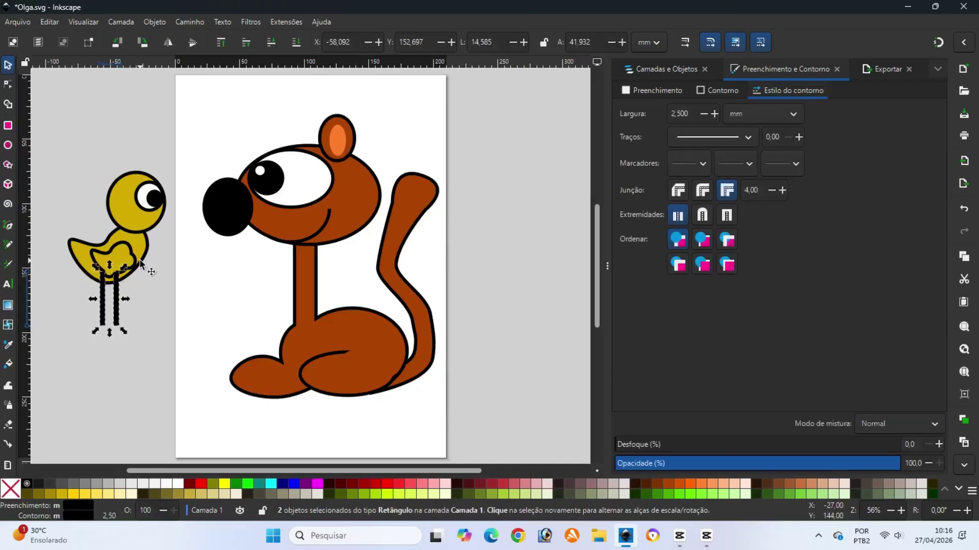
pyautogui.click(160, 19)
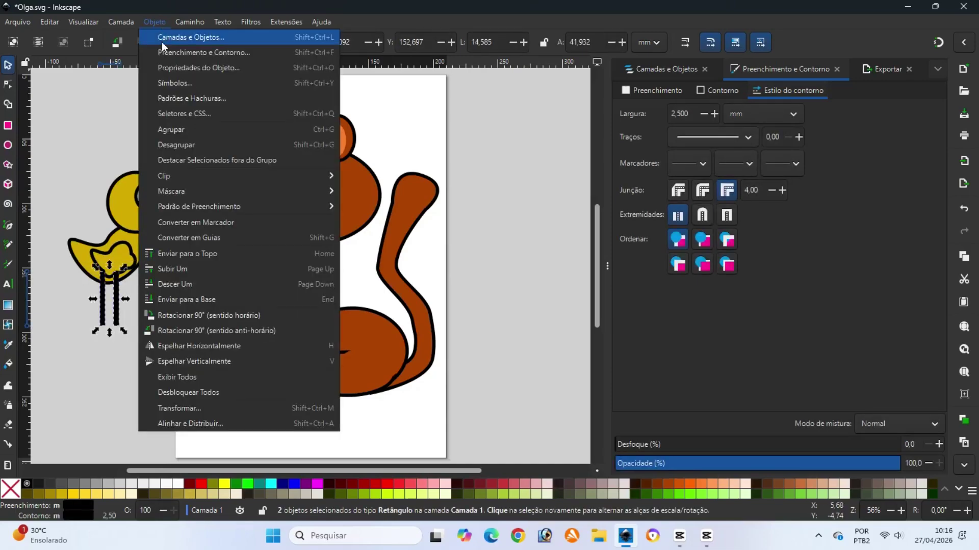
pyautogui.click(183, 299)
pyautogui.click(108, 359)
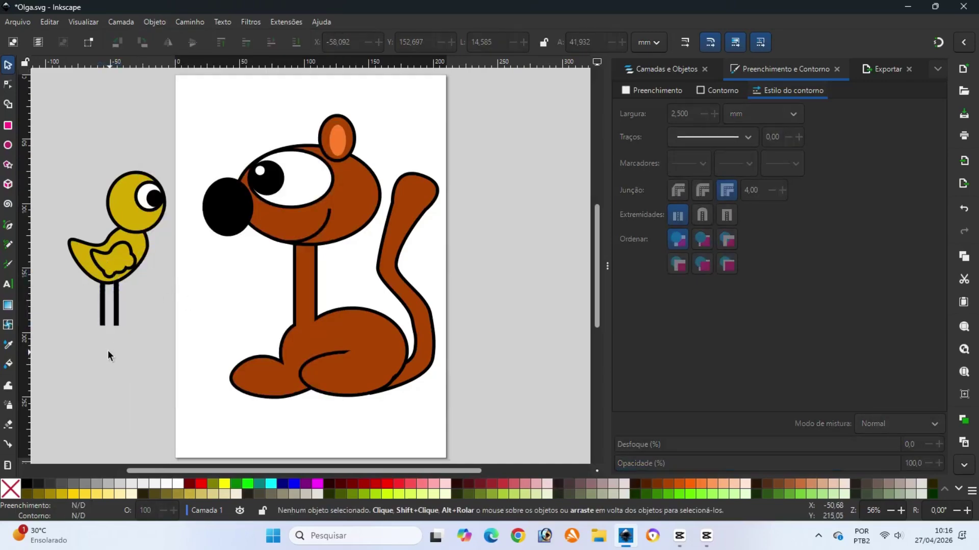
# - Draw a rectangle about 35 × 27 mm below the bird and fill it orange
pyautogui.click(8, 126)
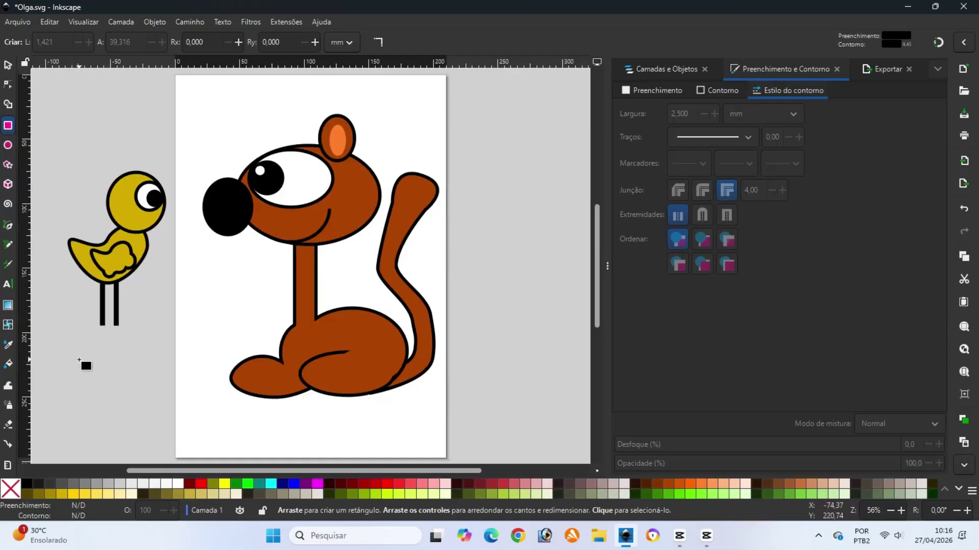
pyautogui.moveTo(79, 359); pyautogui.dragTo(124, 394)
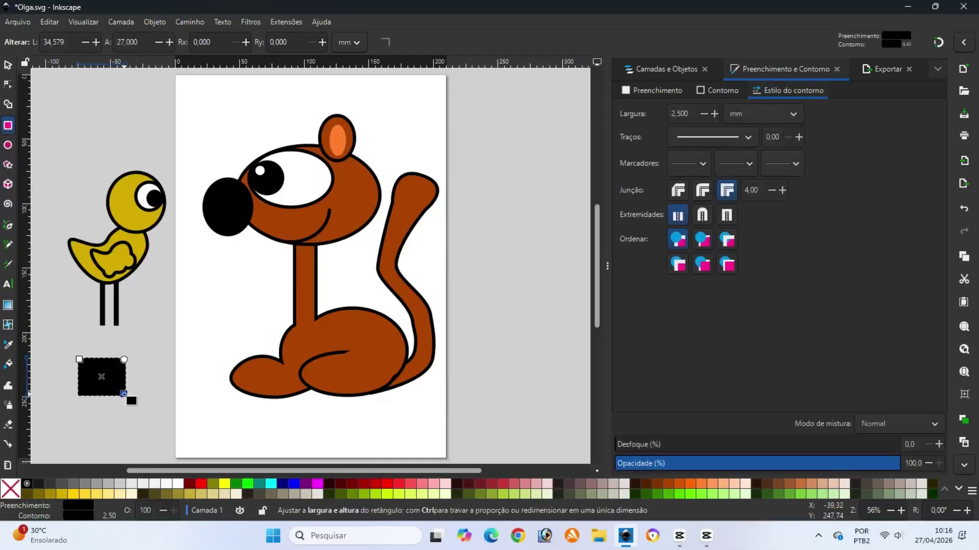
pyautogui.click(690, 485)
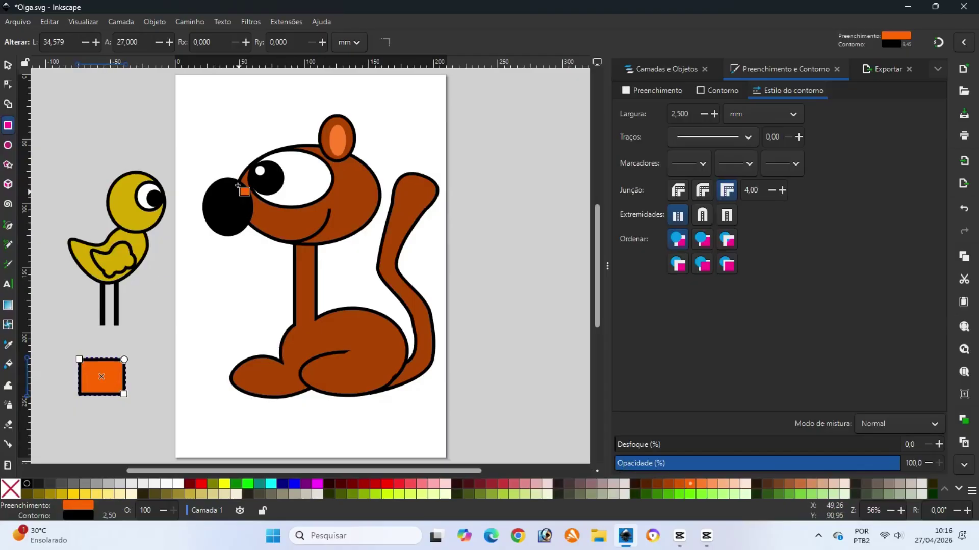
# - Convert the orange rectangle to a path and delete its upper left node to leave a triangle
pyautogui.click(190, 22)
pyautogui.click(214, 34)
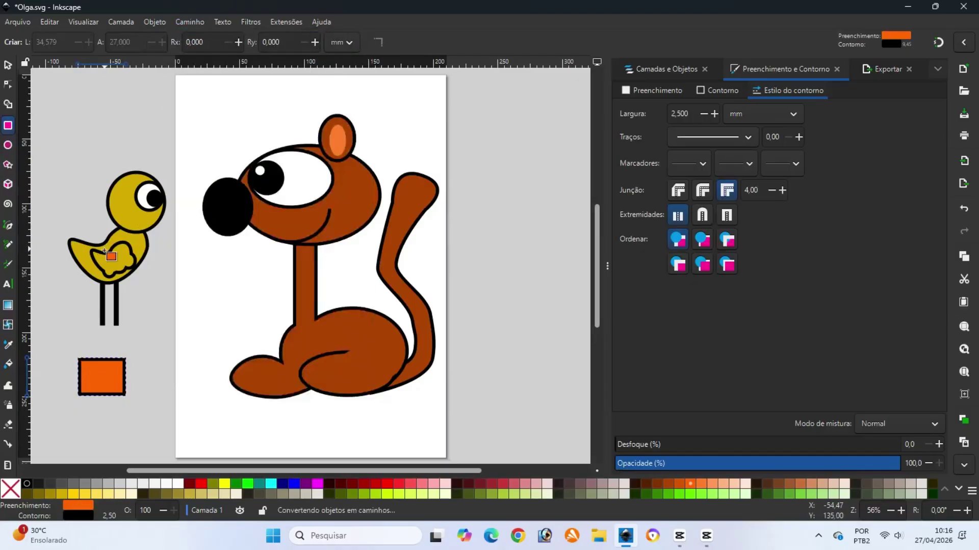
pyautogui.click(8, 84)
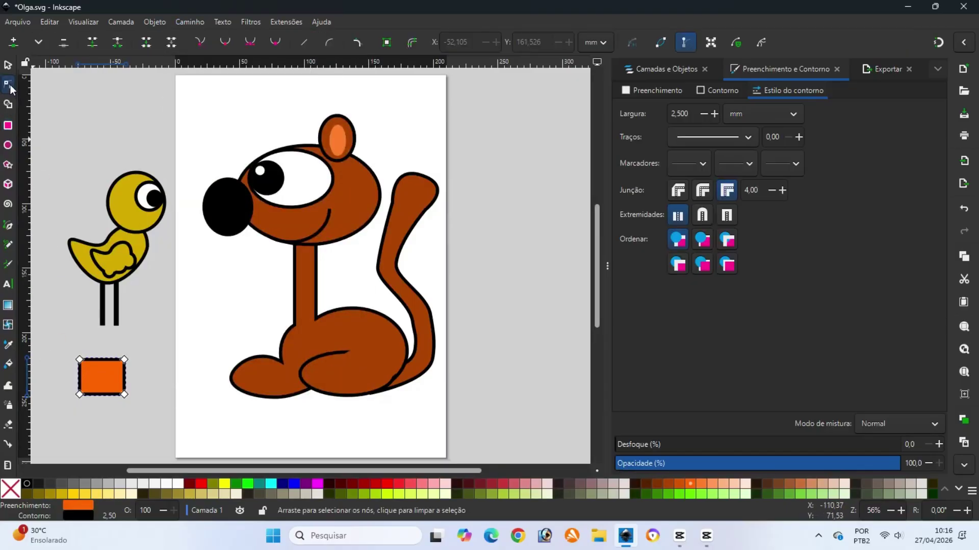
pyautogui.click(79, 360)
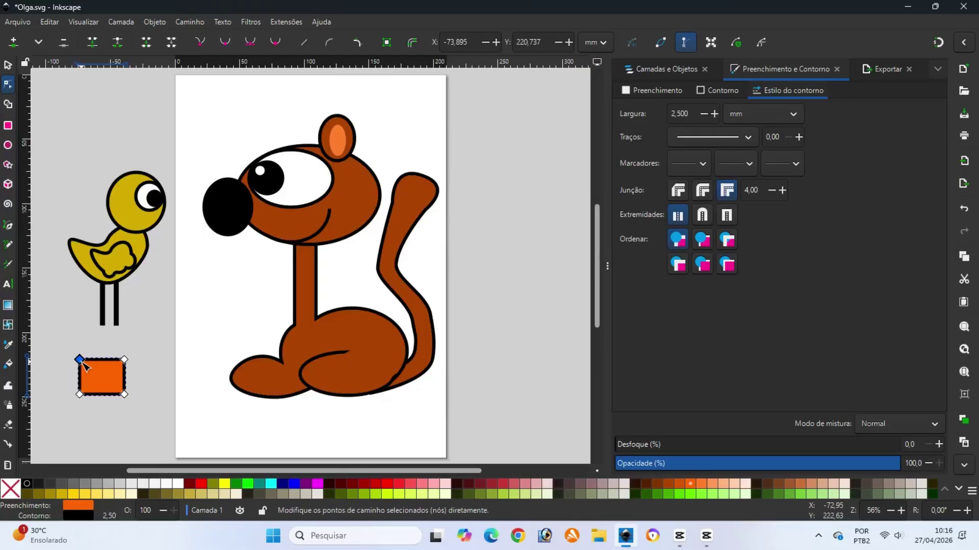
pyautogui.press('Delete')
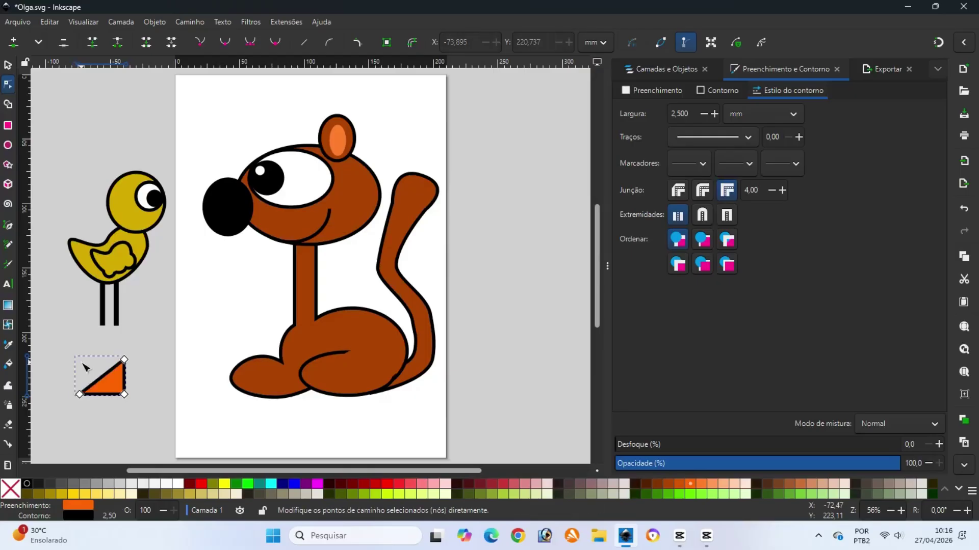
# - Fit the orange triangle, about 15 × 30 mm, onto the head's right edge as a right-pointing beak and send it to the back
pyautogui.click(7, 65)
pyautogui.moveTo(131, 356); pyautogui.dragTo(169, 193)
pyautogui.click(94, 382)
pyautogui.click(165, 23)
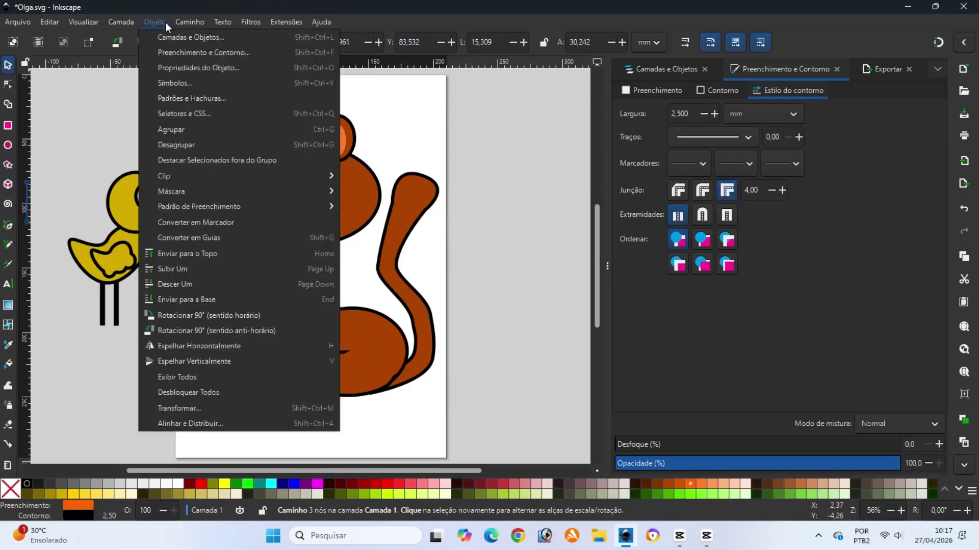
pyautogui.click(173, 297)
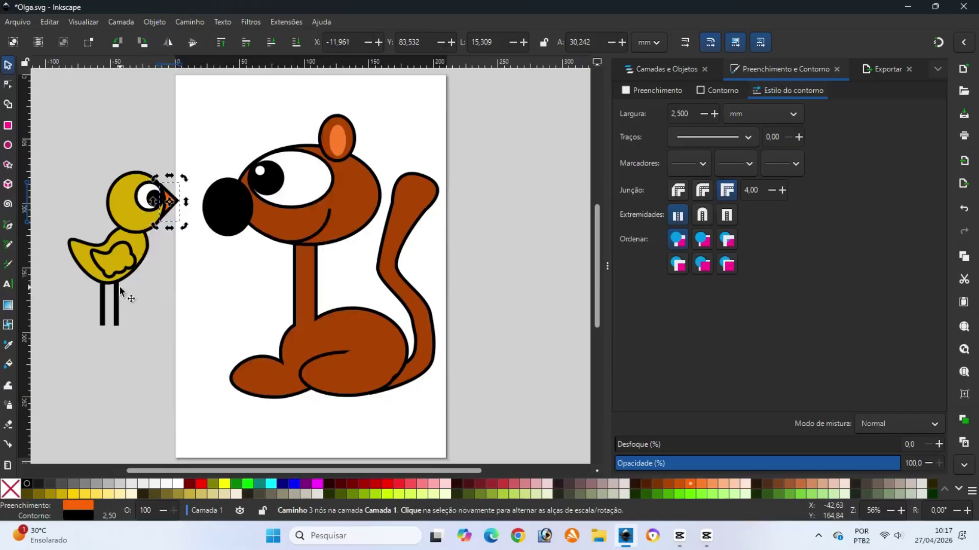
# - Draw a near-circular ellipse with radii of about 18 × 18.5 mm below the bird's legs
pyautogui.click(74, 213)
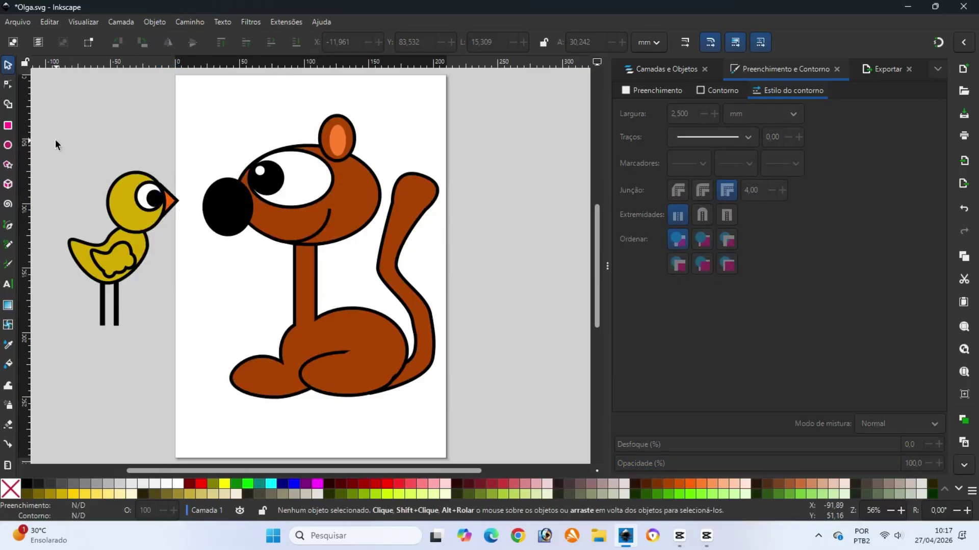
pyautogui.press('e')
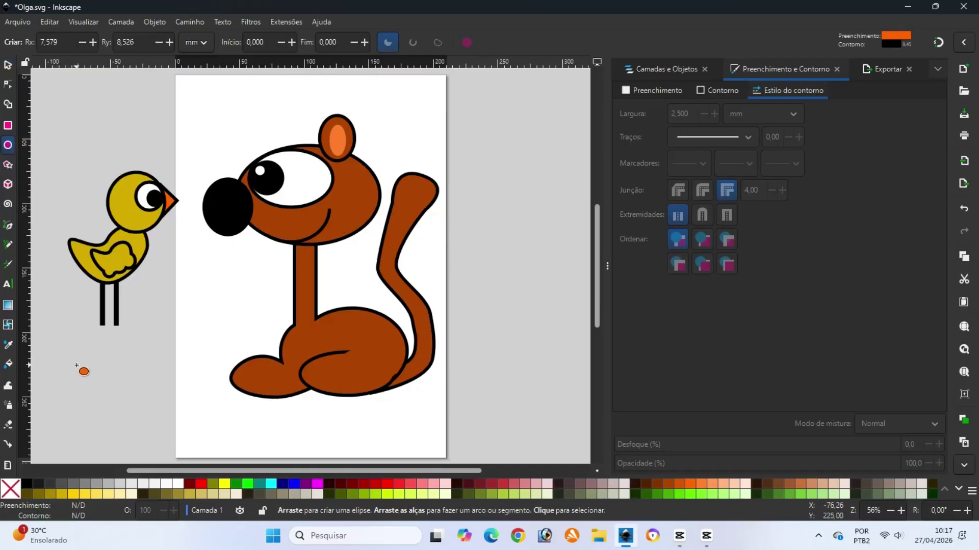
pyautogui.moveTo(76, 364); pyautogui.dragTo(124, 410)
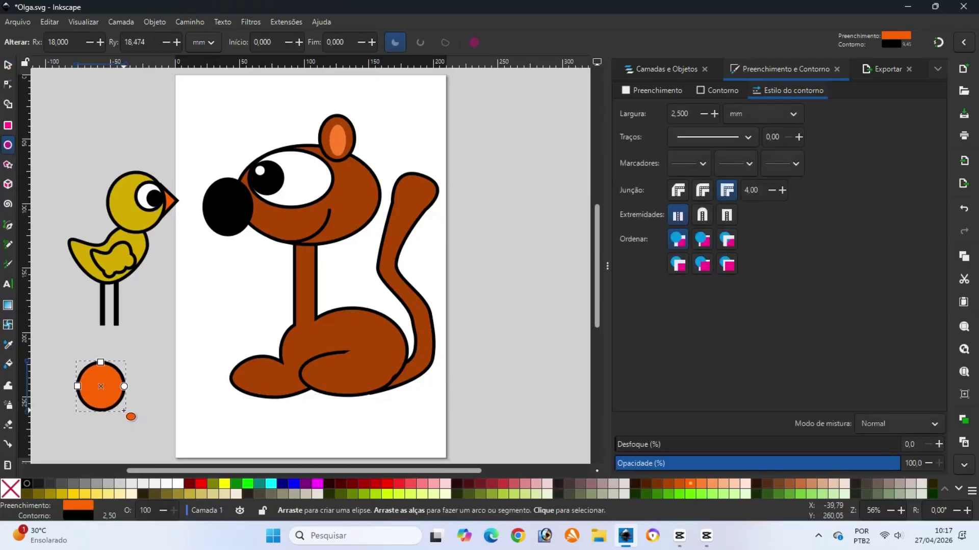
# - Turn the orange ellipse into an open arc from about 34° to 219° and remove its fill
pyautogui.click(362, 43)
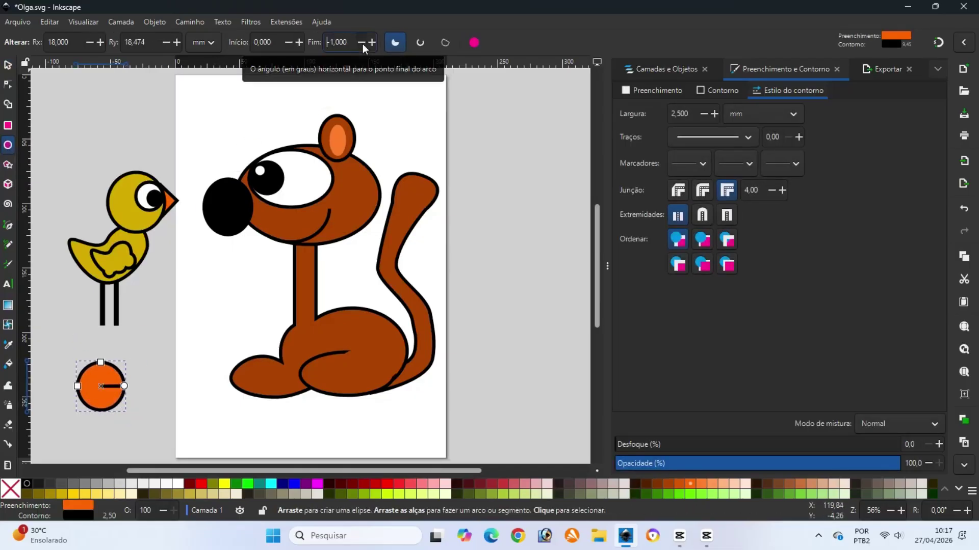
pyautogui.click(419, 43)
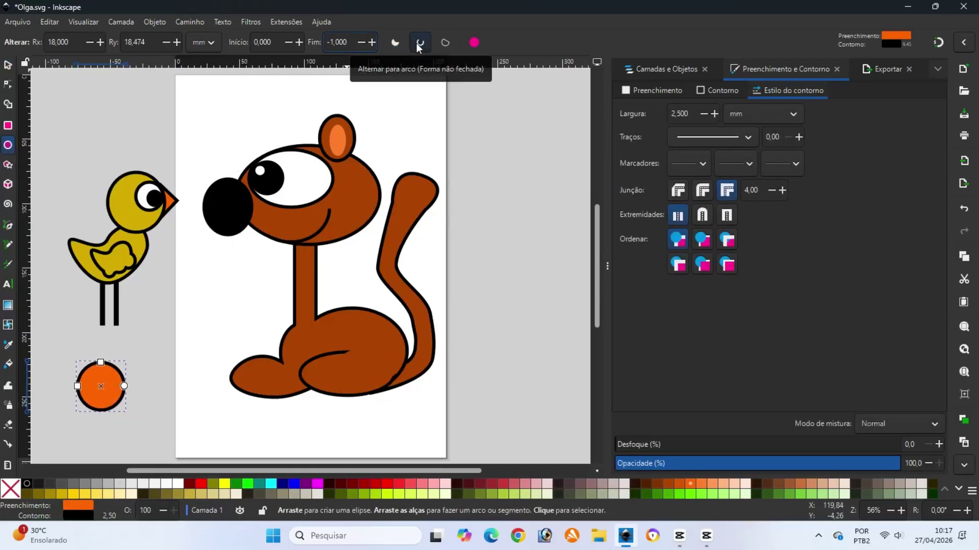
pyautogui.click(361, 41)
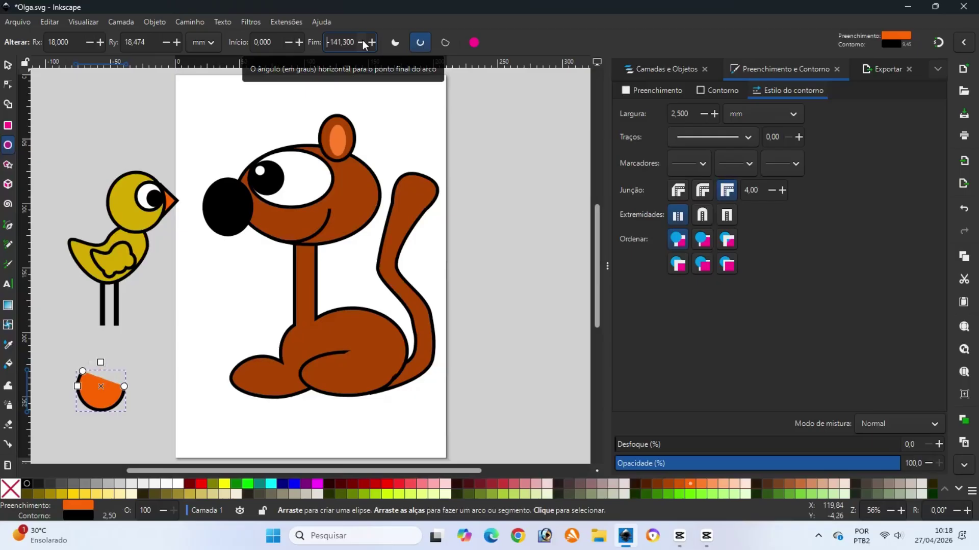
pyautogui.click(299, 41)
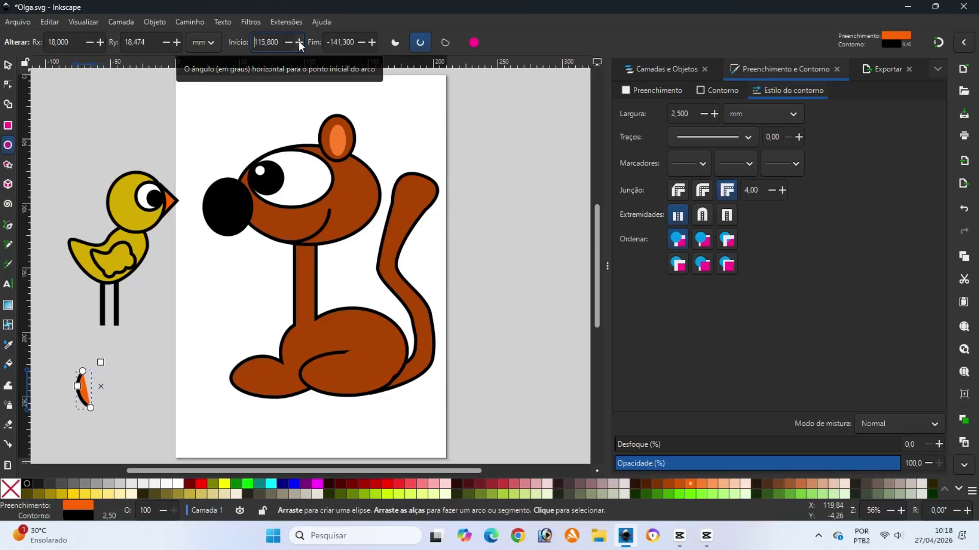
pyautogui.click(289, 41)
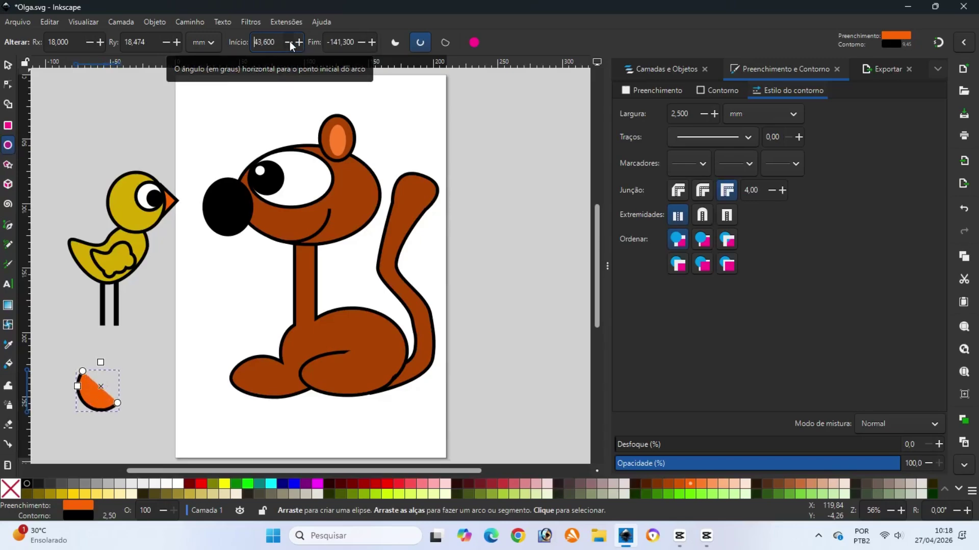
pyautogui.click(14, 492)
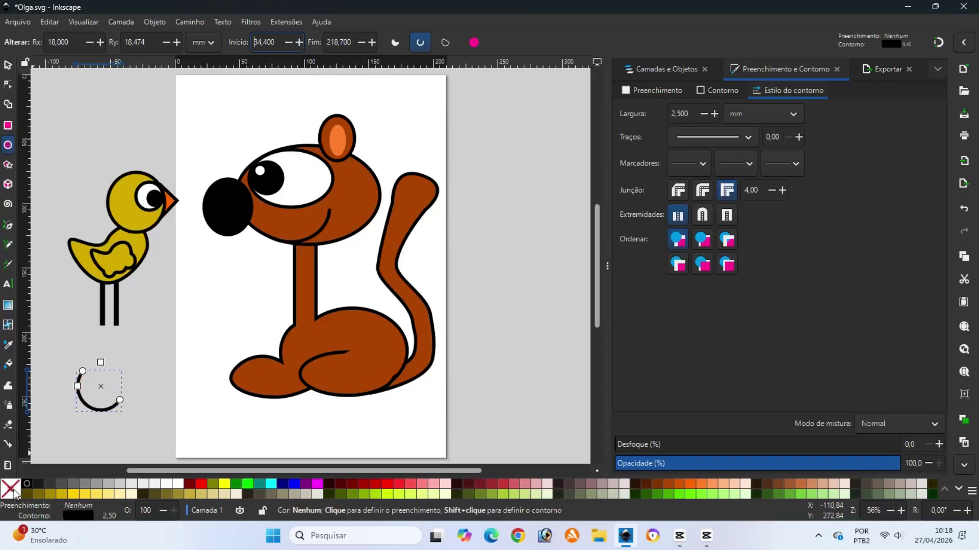
# - Place the arc on the bird's head as a smile and resize it to about 29 × 24 mm
pyautogui.click(7, 65)
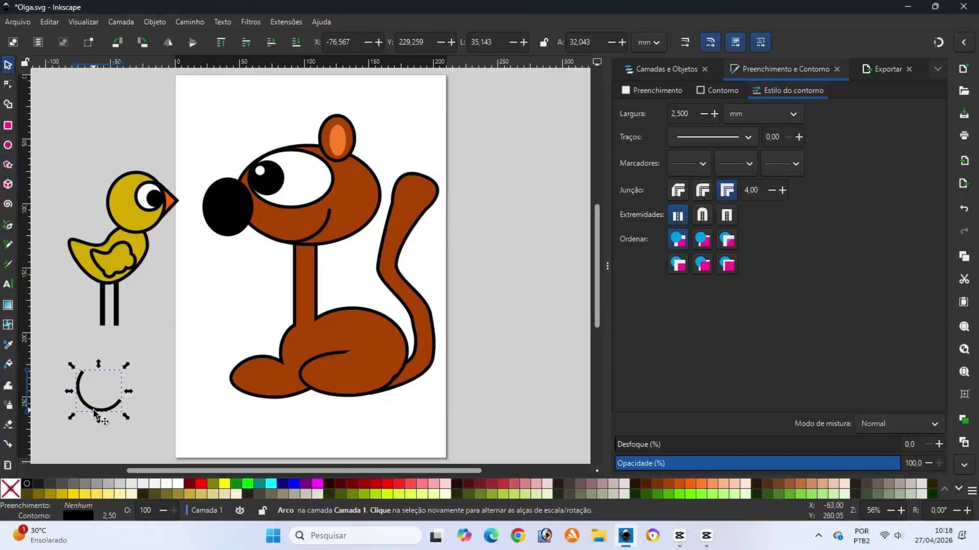
pyautogui.moveTo(103, 402); pyautogui.dragTo(116, 213)
pyautogui.moveTo(142, 183); pyautogui.dragTo(144, 197)
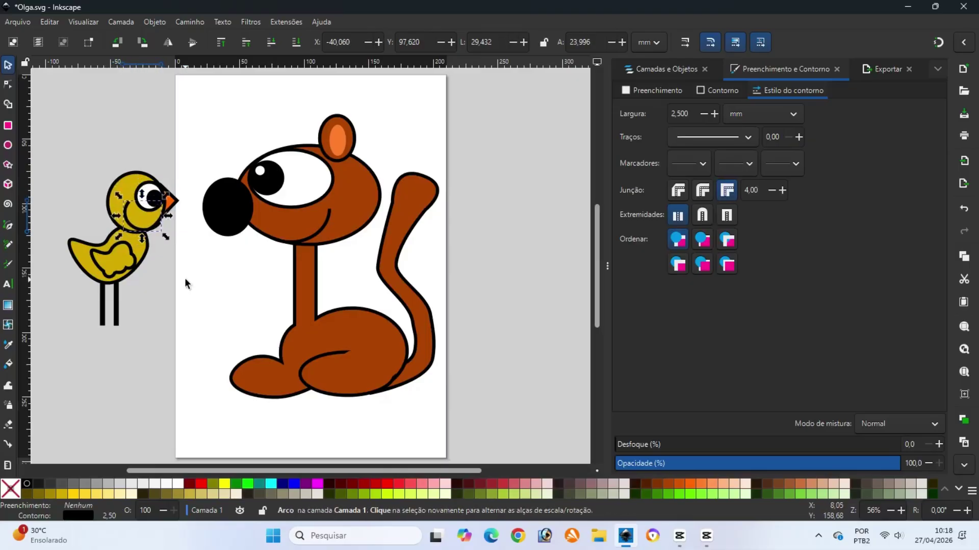
# - Nudge the smile slightly upward so it sits inside the lower part of the bird's head
pyautogui.press('Left')
pyautogui.press('Left')
pyautogui.press('Left')
pyautogui.press('Left')
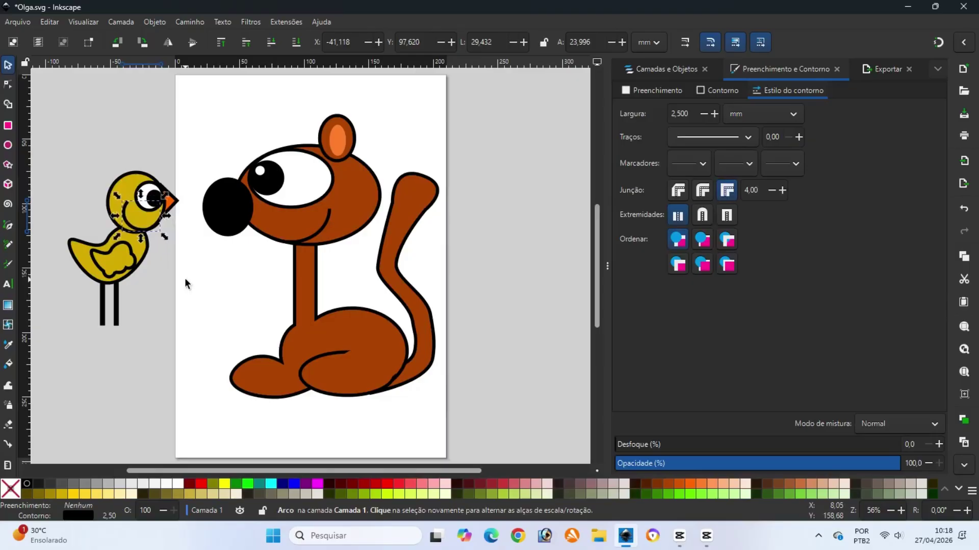
pyautogui.press('Up')
pyautogui.press('Up')
pyautogui.press('Up')
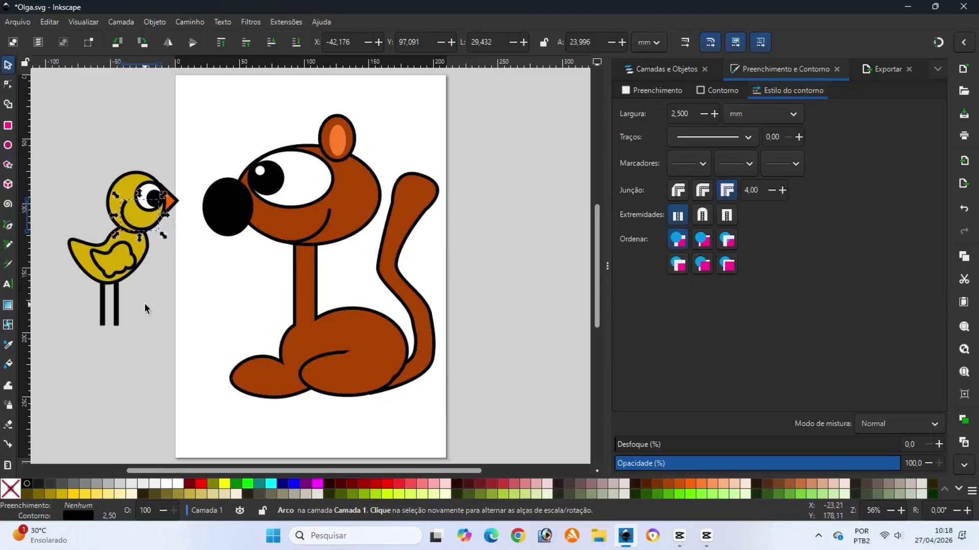
pyautogui.press('Up')
pyautogui.press('Up')
pyautogui.press('Up')
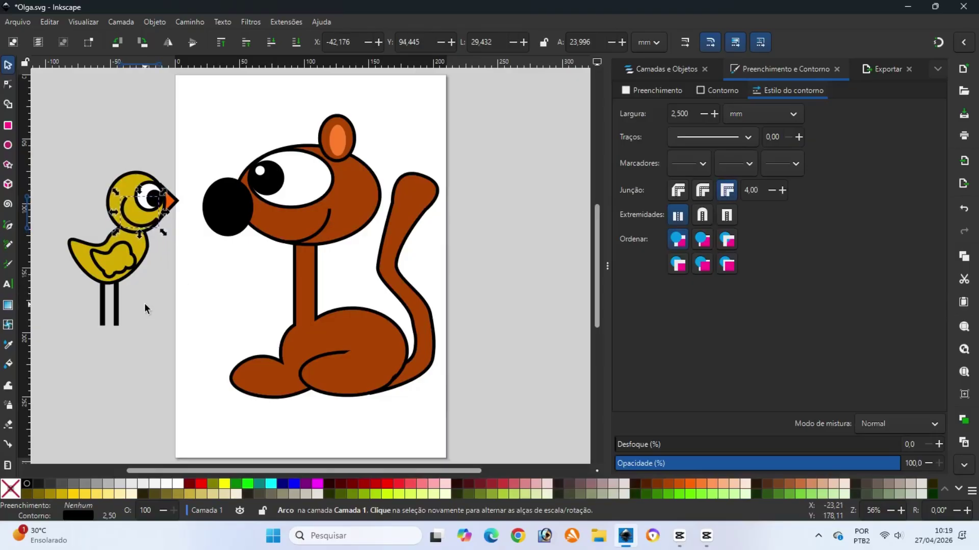
pyautogui.press('Right')
pyautogui.press('Right')
pyautogui.press('Right')
pyautogui.press('Right')
pyautogui.click(143, 330)
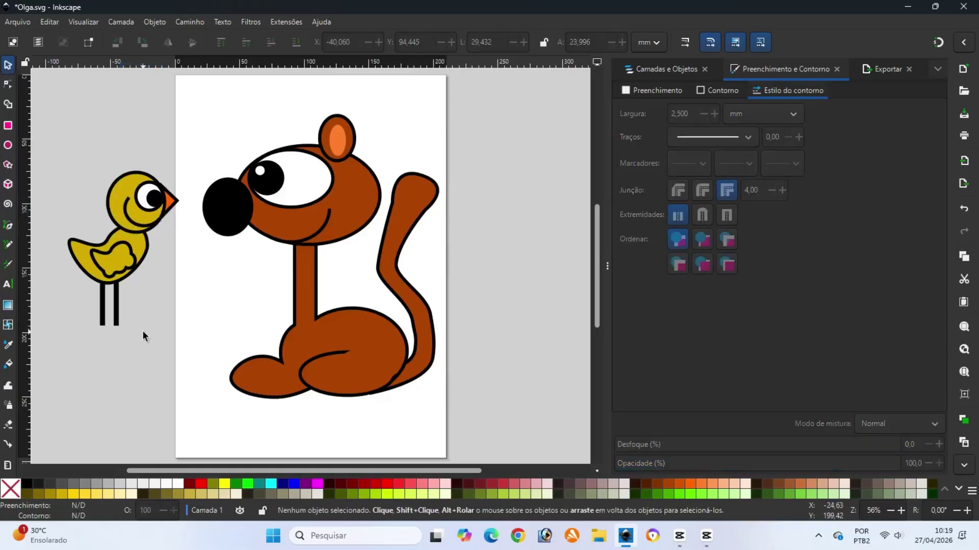
# - Widen the bird's smile to about 34.5 mm by stretching it toward the back of the head
pyautogui.click(124, 209)
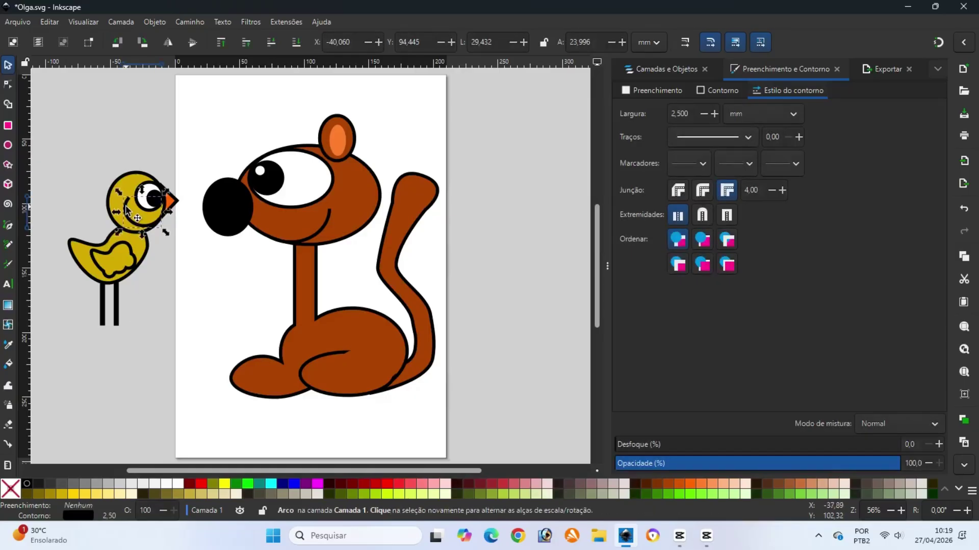
pyautogui.moveTo(118, 212); pyautogui.dragTo(112, 213)
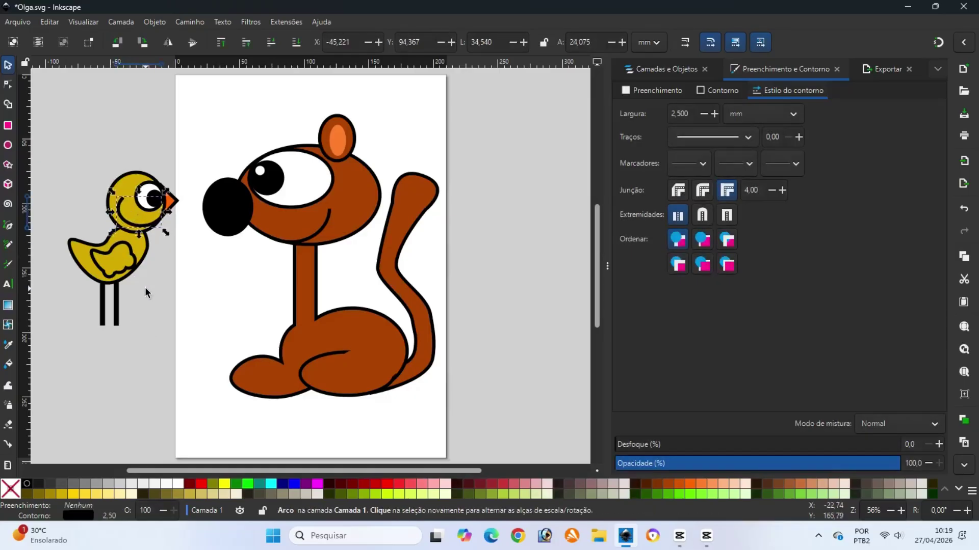
pyautogui.click(148, 303)
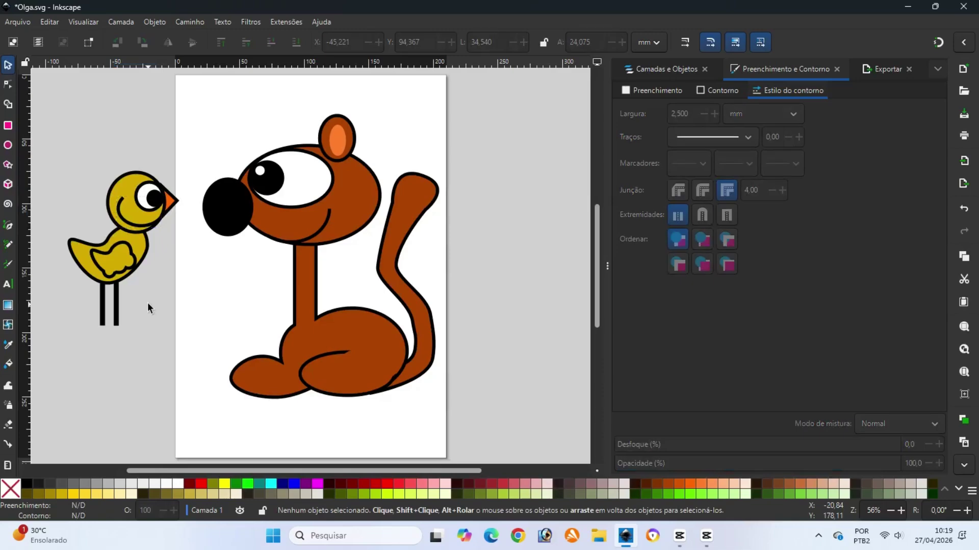
# - Select all parts of the bird and group them
pyautogui.moveTo(42, 129); pyautogui.dragTo(193, 338)
pyautogui.click(156, 24)
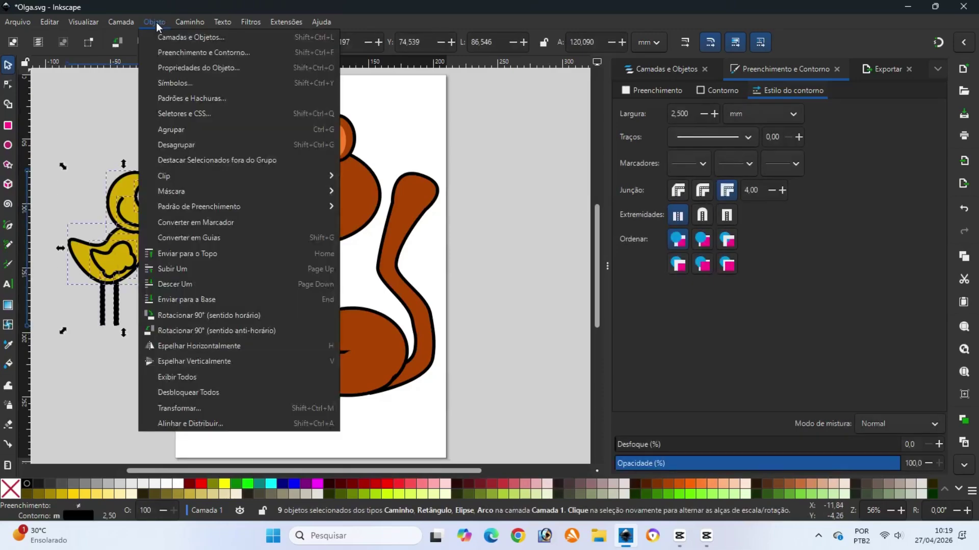
pyautogui.click(167, 130)
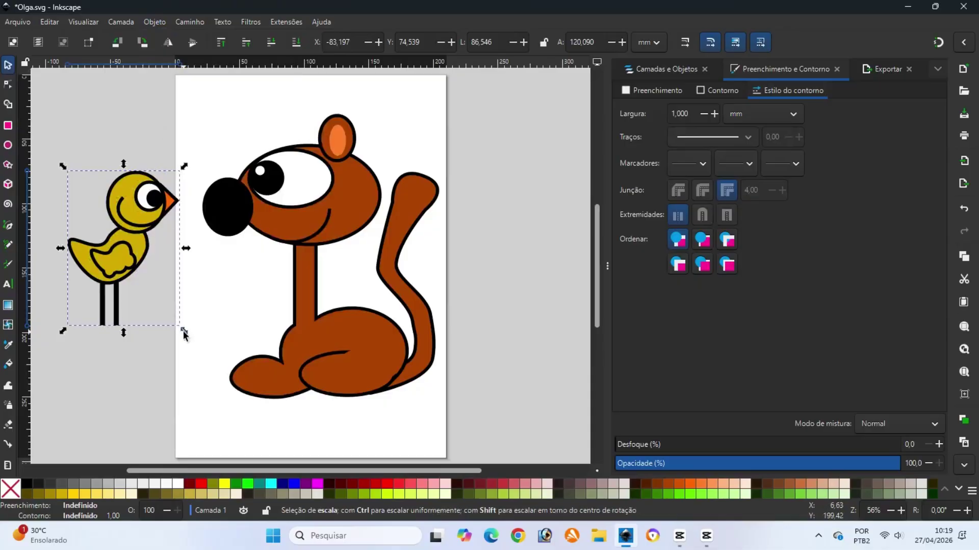
# - Scale the bird group to about 59 × 85 mm and stand it on the animal's black nose
pyautogui.moveTo(183, 330); pyautogui.dragTo(145, 284)
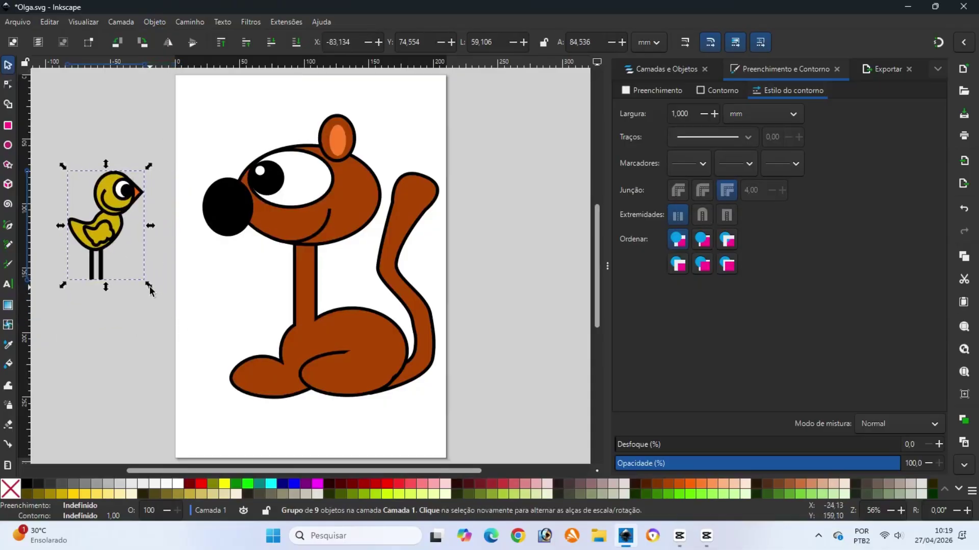
pyautogui.moveTo(109, 213); pyautogui.dragTo(240, 128)
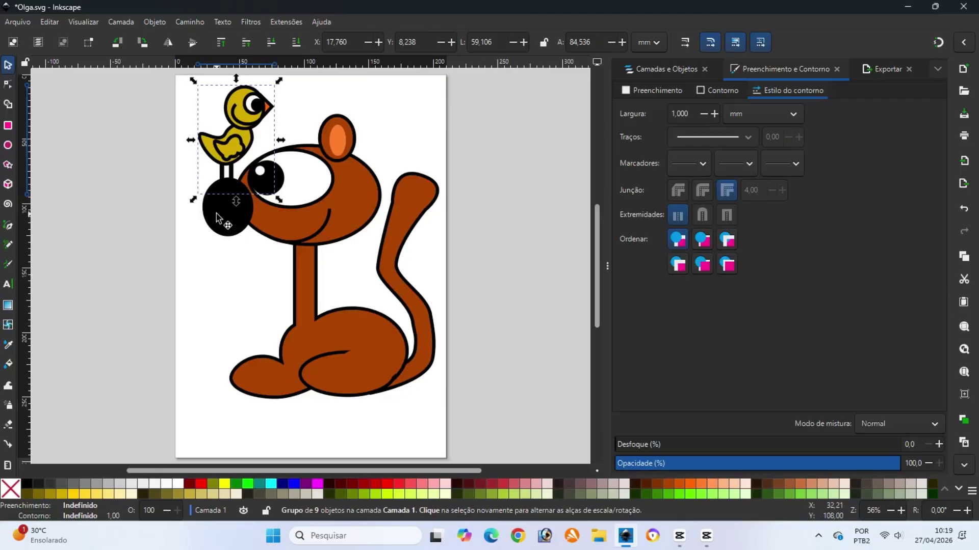
# - Ungroup the bird and nudge its black pupil slightly left and down within the white of the eye
pyautogui.click(158, 21)
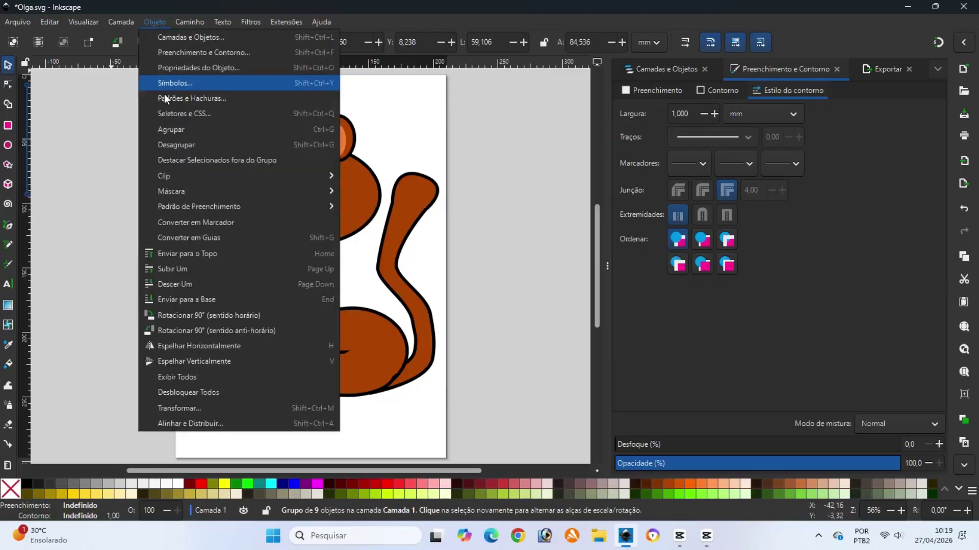
pyautogui.click(169, 145)
pyautogui.click(256, 105)
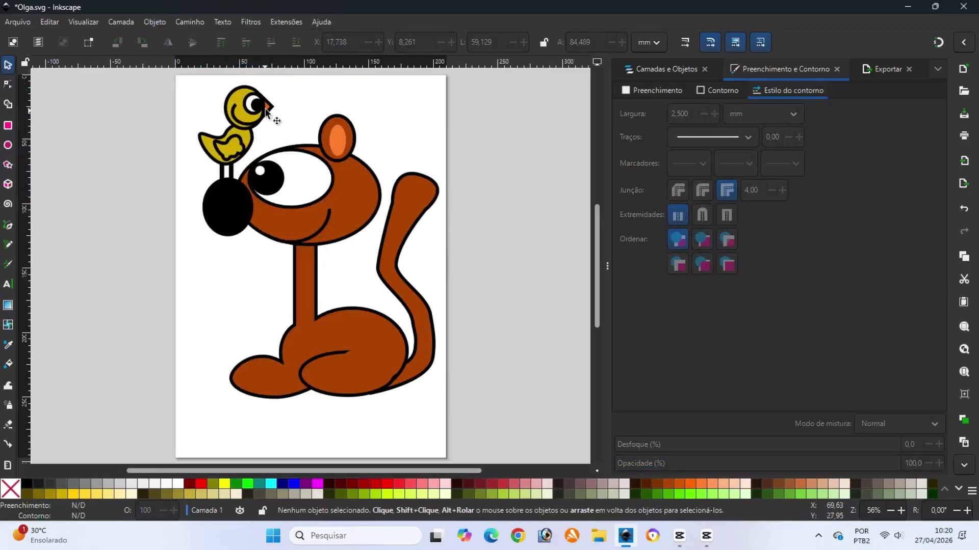
pyautogui.press('Down')
pyautogui.press('Left')
pyautogui.press('Left')
pyautogui.press('Left')
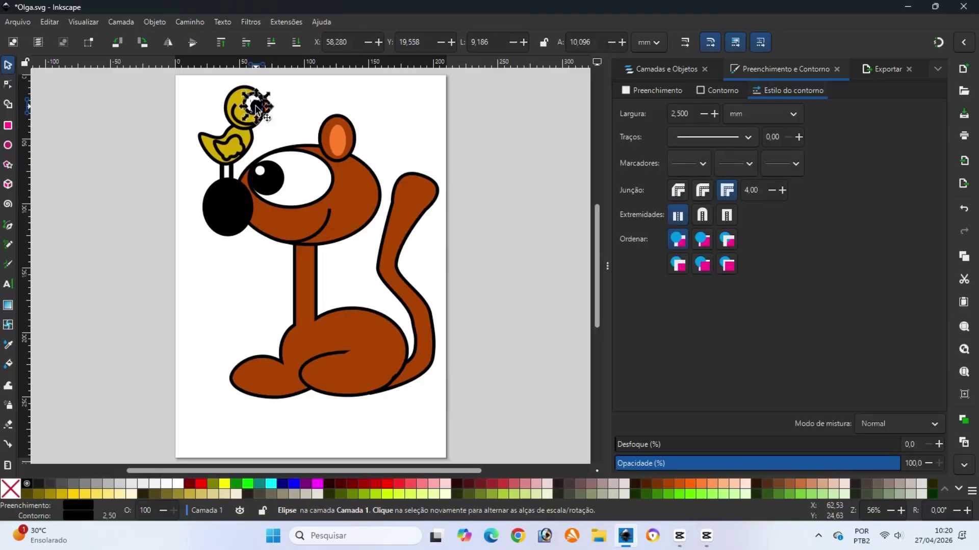
pyautogui.click(133, 170)
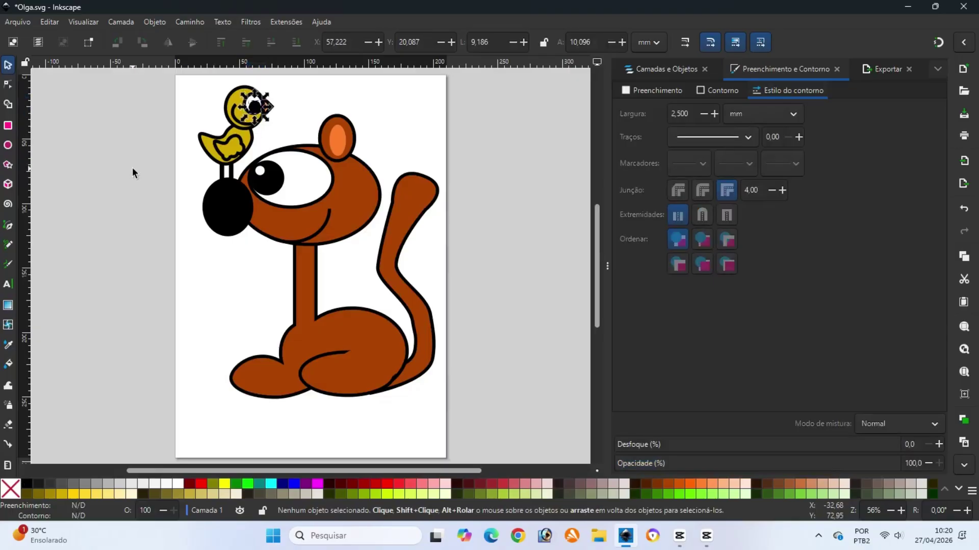
# - Ungroup the brown animal into its separate parts
pyautogui.click(268, 181)
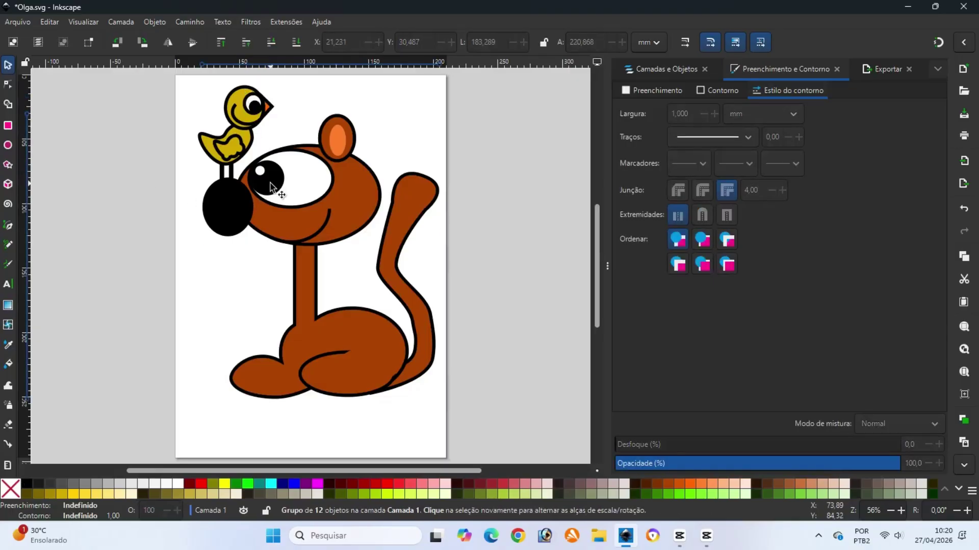
pyautogui.click(154, 22)
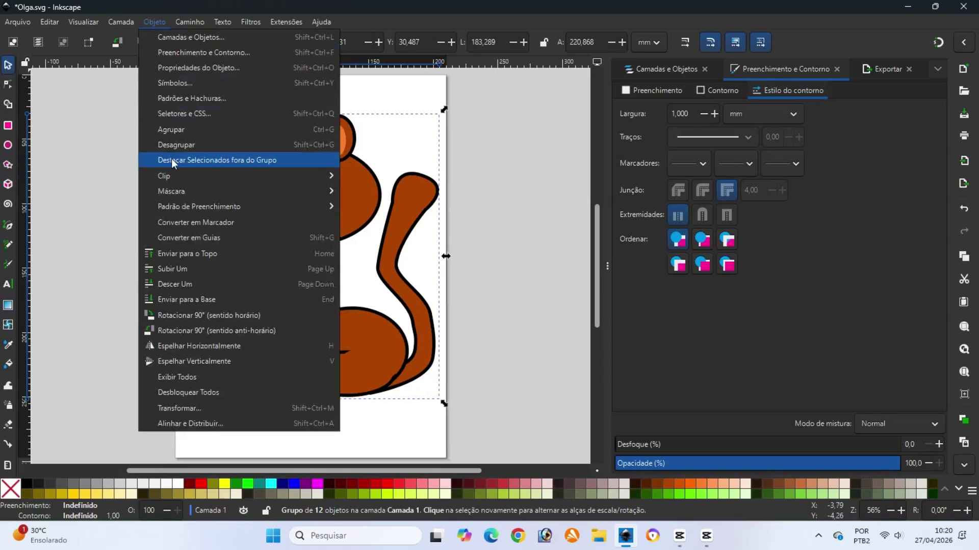
pyautogui.click(170, 145)
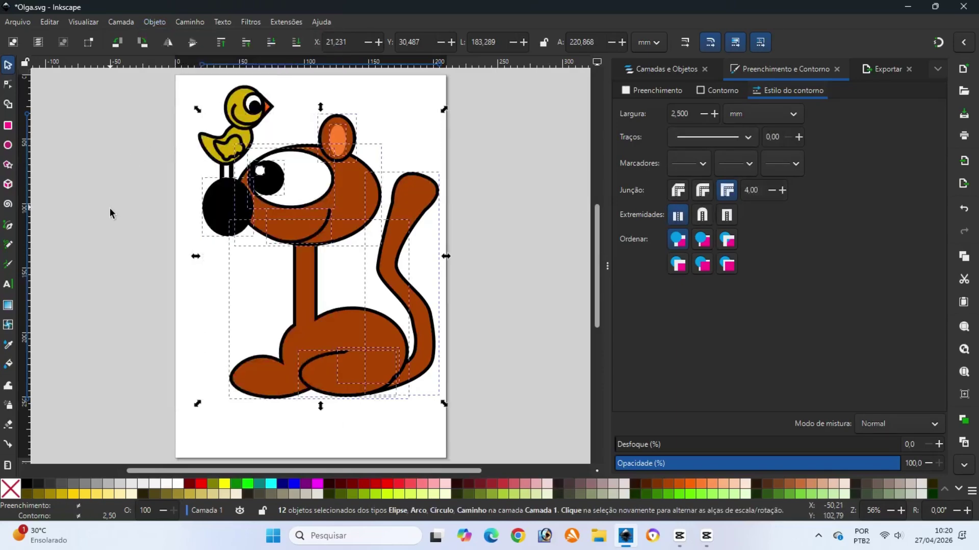
pyautogui.click(120, 221)
# - Group the brown animal's black pupil with its white highlight
pyautogui.click(262, 172)
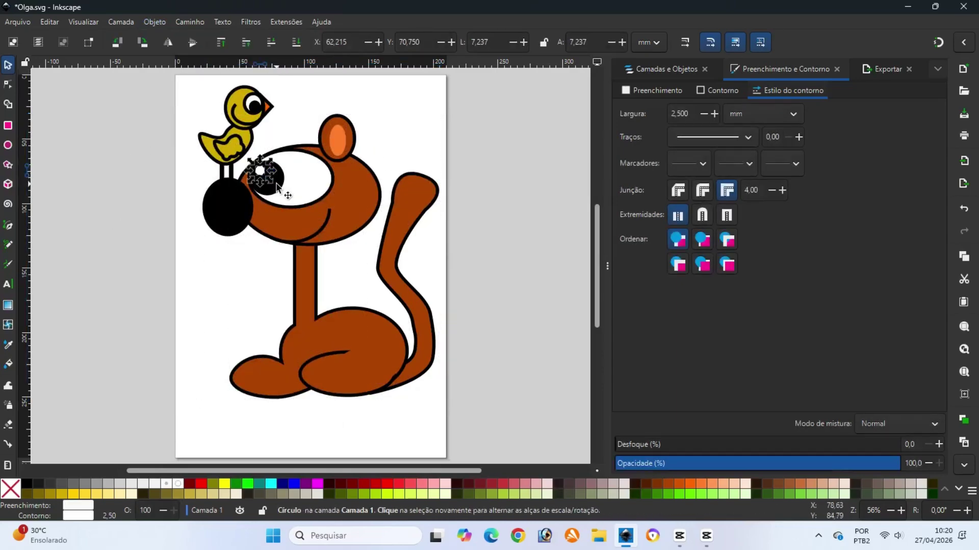
pyautogui.keyDown('shift'); pyautogui.click(281, 187); pyautogui.keyUp('shift')
pyautogui.click(155, 22)
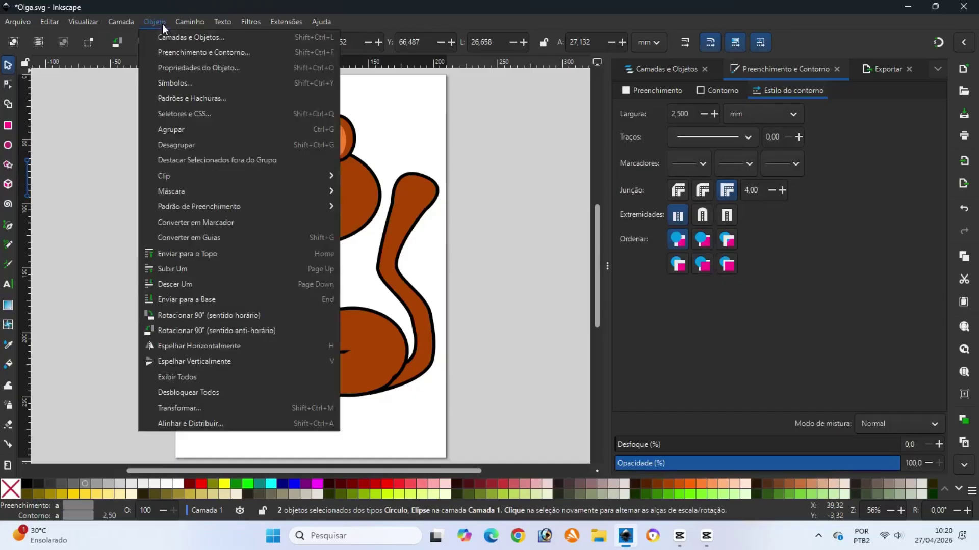
pyautogui.click(170, 130)
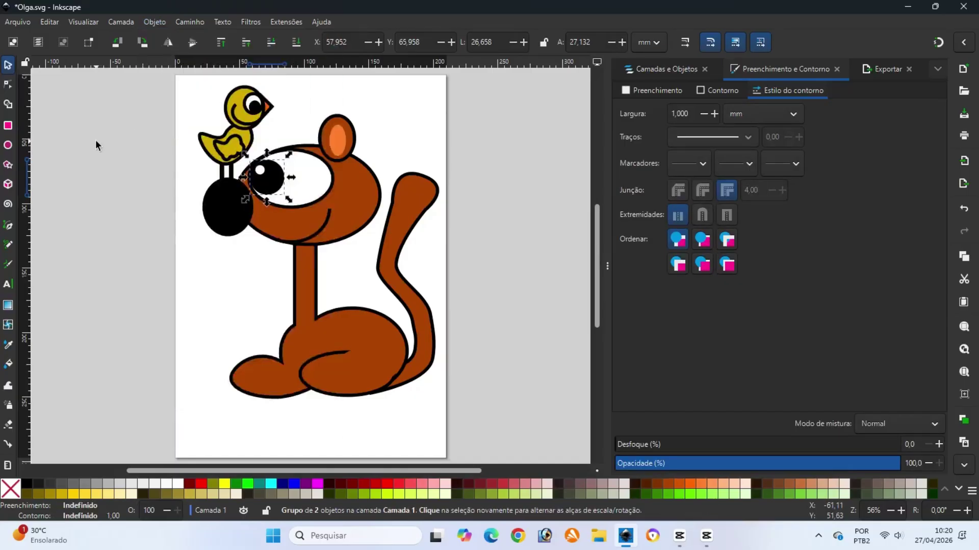
# - Nudge the brown animal's pupil group up and to the right within the white of the eye, to about X 65.4, Y 60.7 mm
pyautogui.press('Up')
pyautogui.press('Up')
pyautogui.press('Up')
pyautogui.press('Right')
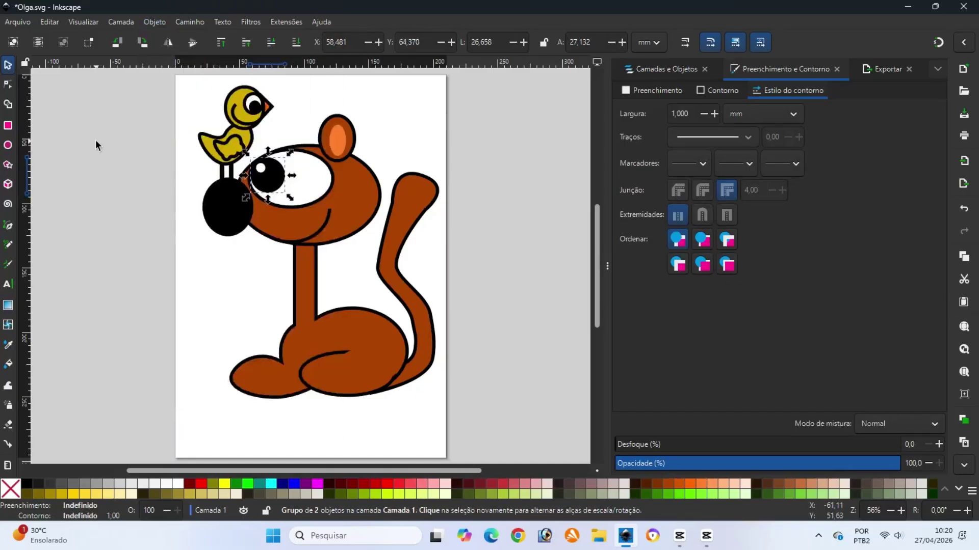
pyautogui.press('Right')
pyautogui.press('Right')
pyautogui.press('Right')
pyautogui.press('Right')
pyautogui.press('Right')
pyautogui.press('Right')
pyautogui.press('Right')
pyautogui.press('Up')
pyautogui.press('Up')
pyautogui.press('Up')
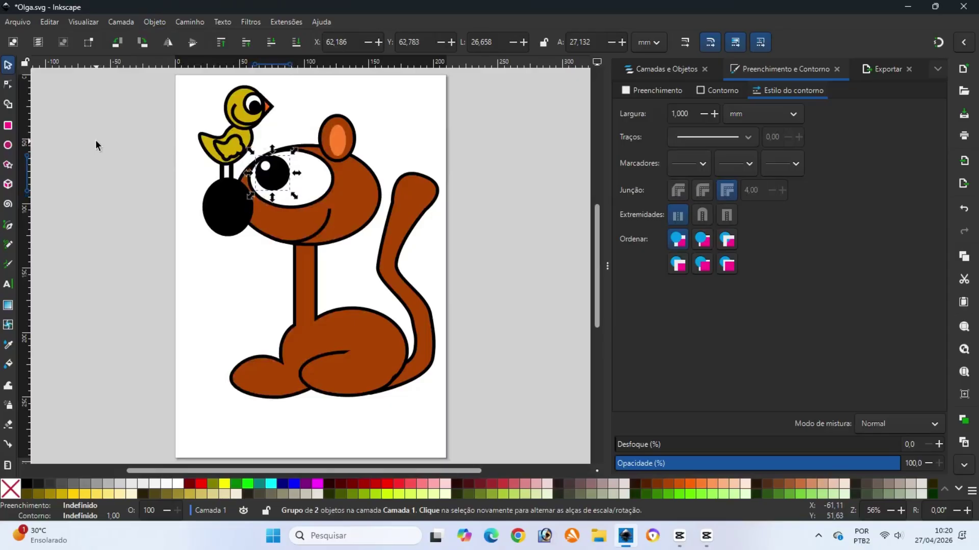
pyautogui.press('Up')
pyautogui.press('Up')
pyautogui.press('Right')
pyautogui.press('Right')
pyautogui.press('Right')
pyautogui.press('Right')
pyautogui.press('Right')
pyautogui.press('Right')
pyautogui.press('Up')
pyautogui.press('Up')
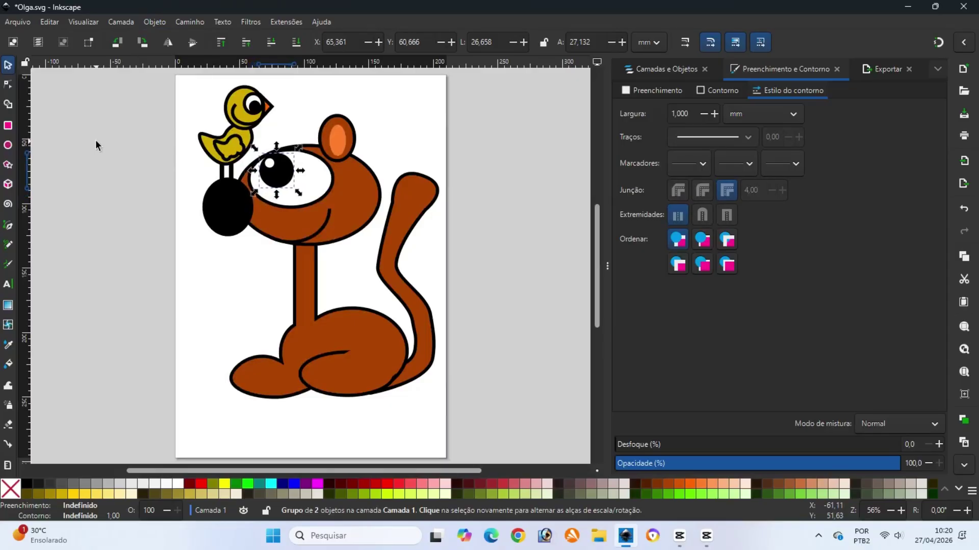
# - Nudge the brown animal's pupil group up to about Y 58.5 mm and save the drawing
pyautogui.press('Up')
pyautogui.press('Up')
pyautogui.press('Up')
pyautogui.press('Up')
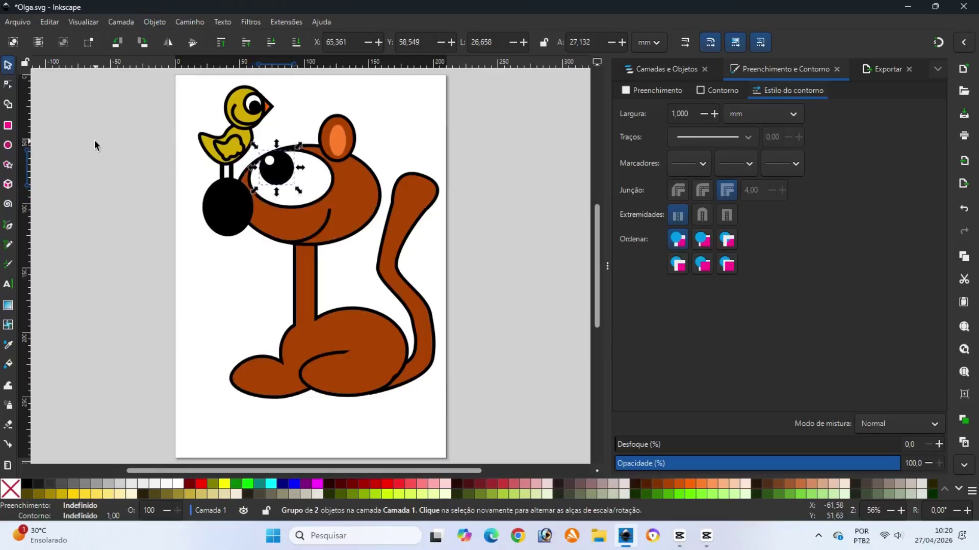
pyautogui.click(86, 232)
pyautogui.click(20, 23)
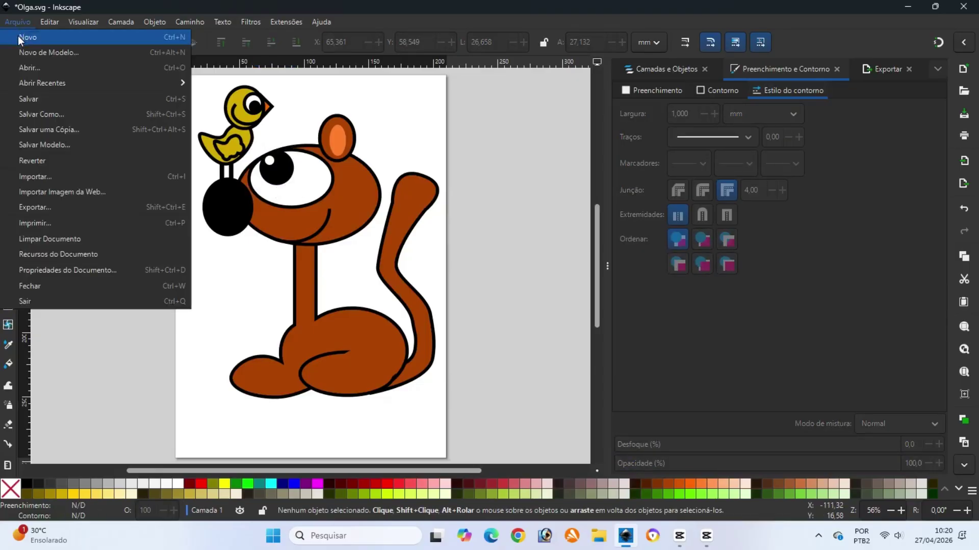
pyautogui.click(29, 97)
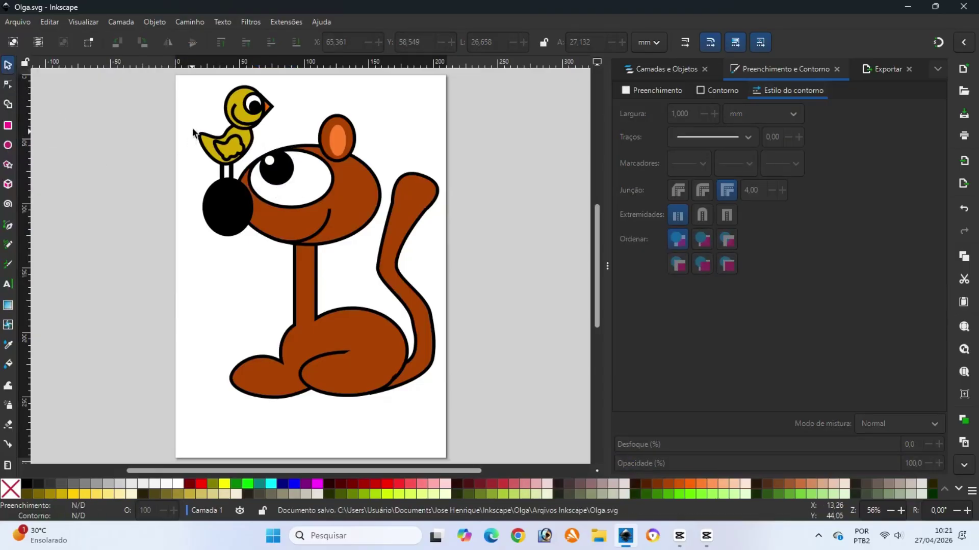
# - Group all the parts of the bird and the brown animal into a single object
pyautogui.moveTo(178, 72); pyautogui.dragTo(456, 411)
pyautogui.click(158, 22)
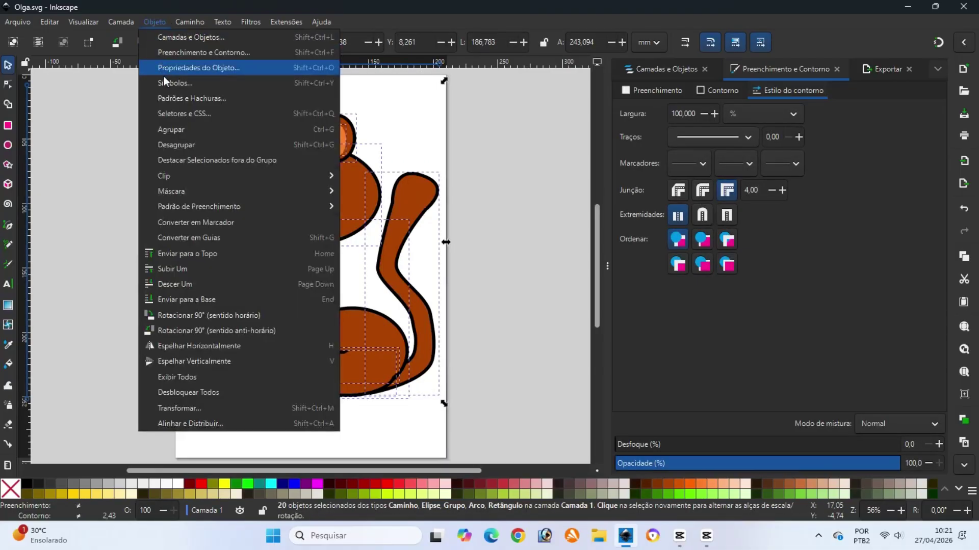
pyautogui.click(148, 128)
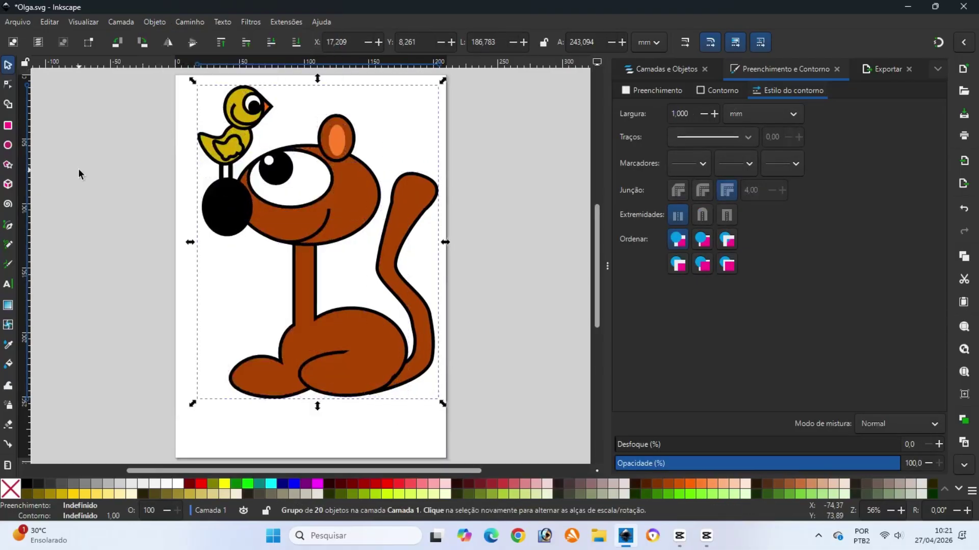
# - Nudge the grouped characters left and down to about X 10.9, Y 25.2 mm and save the drawing
pyautogui.press('Left')
pyautogui.press('Left')
pyautogui.press('Left')
pyautogui.press('Left')
pyautogui.press('Left')
pyautogui.press('Left')
pyautogui.press('Left')
pyautogui.press('Left')
pyautogui.press('Left')
pyautogui.press('Left')
pyautogui.press('Left')
pyautogui.press('Left')
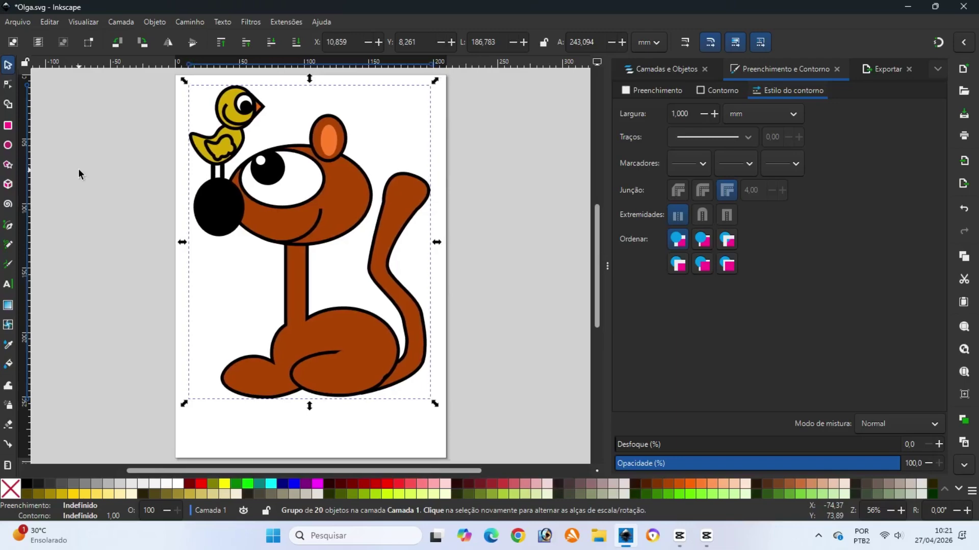
pyautogui.press('Down')
pyautogui.press('Down')
pyautogui.press('Down')
pyautogui.press('Down')
pyautogui.press('Down')
pyautogui.press('Down')
pyautogui.press('Down')
pyautogui.press('Down')
pyautogui.press('Down')
pyautogui.press('Down')
pyautogui.press('Down')
pyautogui.press('Down')
pyautogui.press('Down')
pyautogui.press('Down')
pyautogui.press('Down')
pyautogui.press('Down')
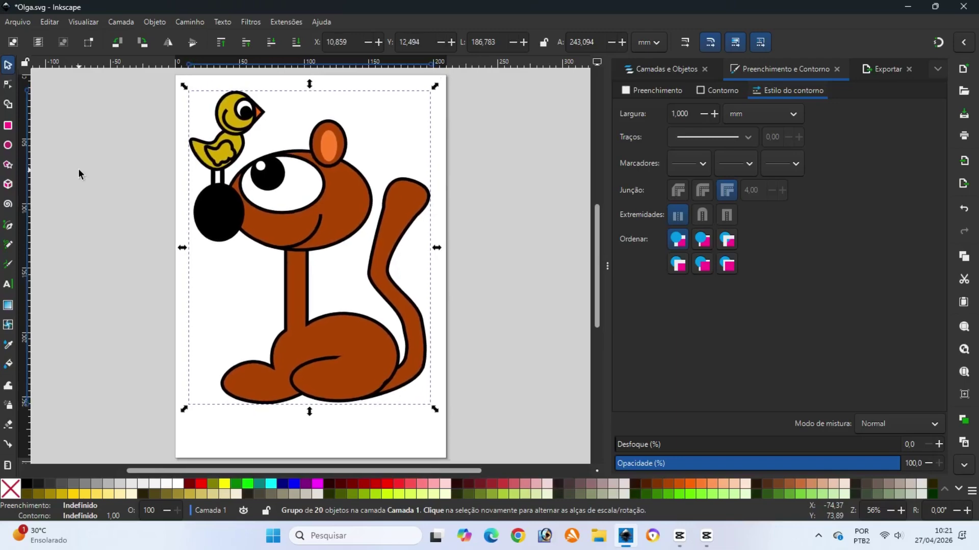
pyautogui.press('Down')
pyautogui.press('Down')
pyautogui.press('Down')
pyautogui.press('Down')
pyautogui.press('Down')
pyautogui.press('Down')
pyautogui.press('Down')
pyautogui.press('Down')
pyautogui.press('Down')
pyautogui.press('Down')
pyautogui.press('Down')
pyautogui.press('Down')
pyautogui.press('Down')
pyautogui.press('Down')
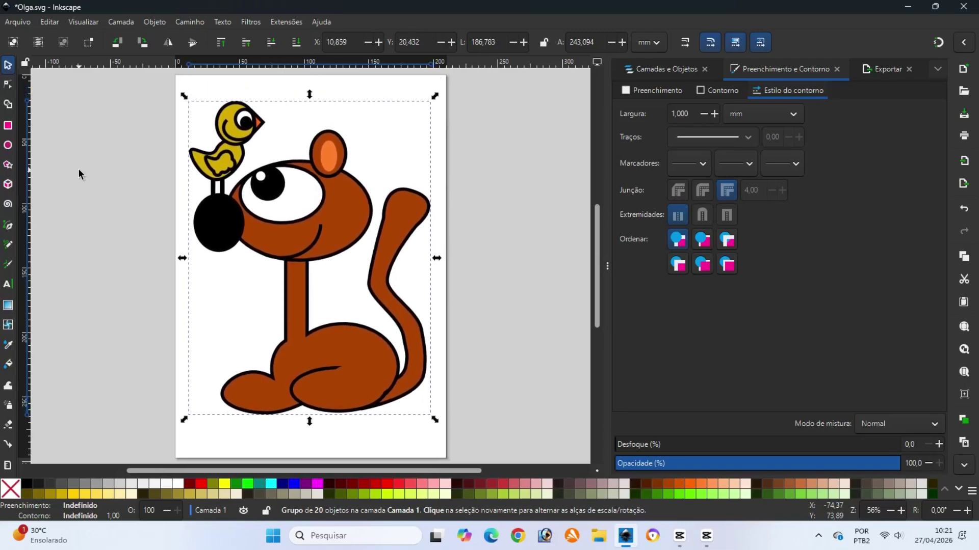
pyautogui.press('Down')
pyautogui.press('Down')
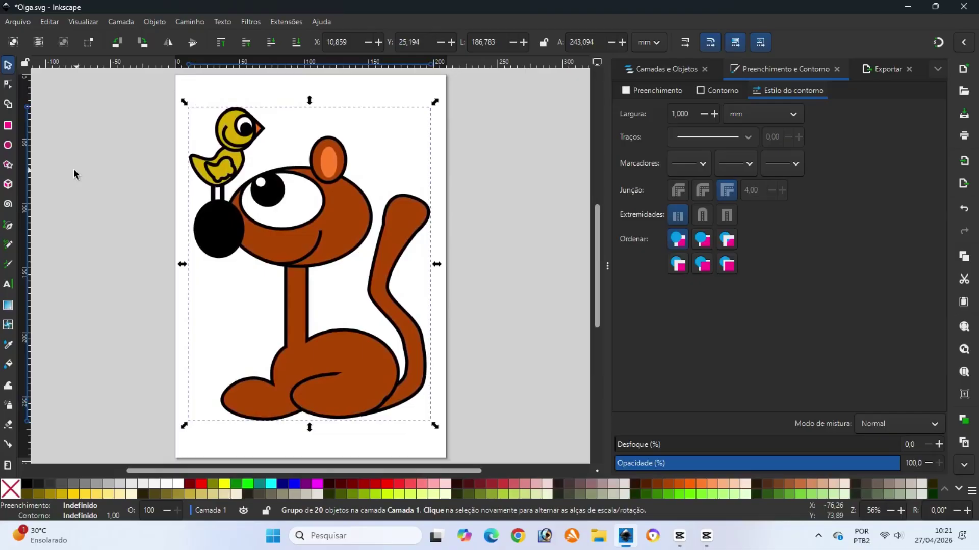
pyautogui.click(74, 195)
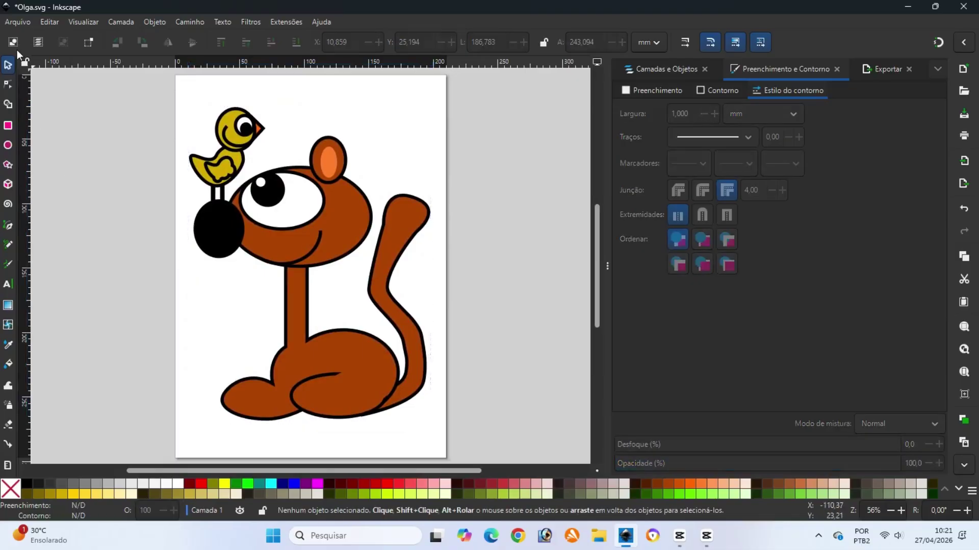
pyautogui.click(13, 22)
pyautogui.click(28, 99)
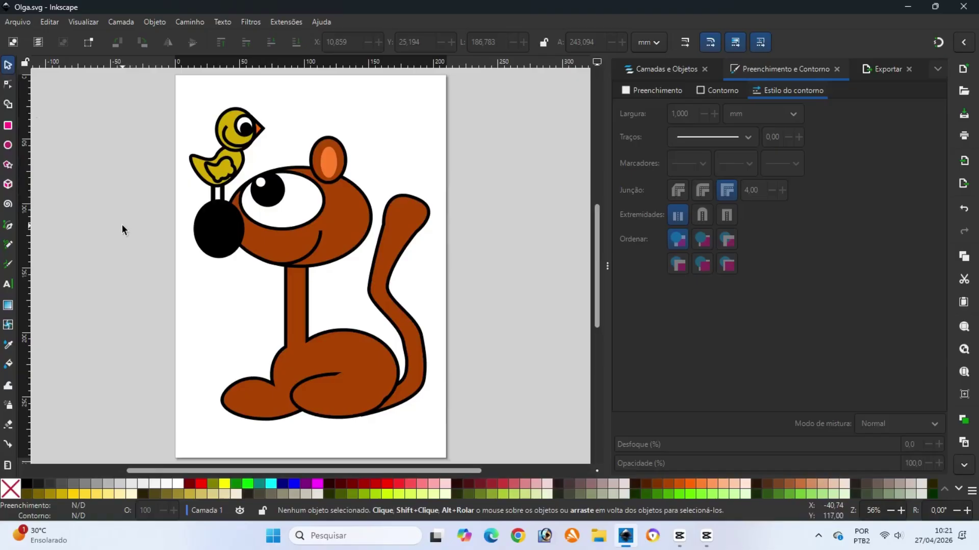
# - Draw a circle about 115 mm across over the page's left edge, make it a whole ellipse and fill it bright green
pyautogui.click(8, 146)
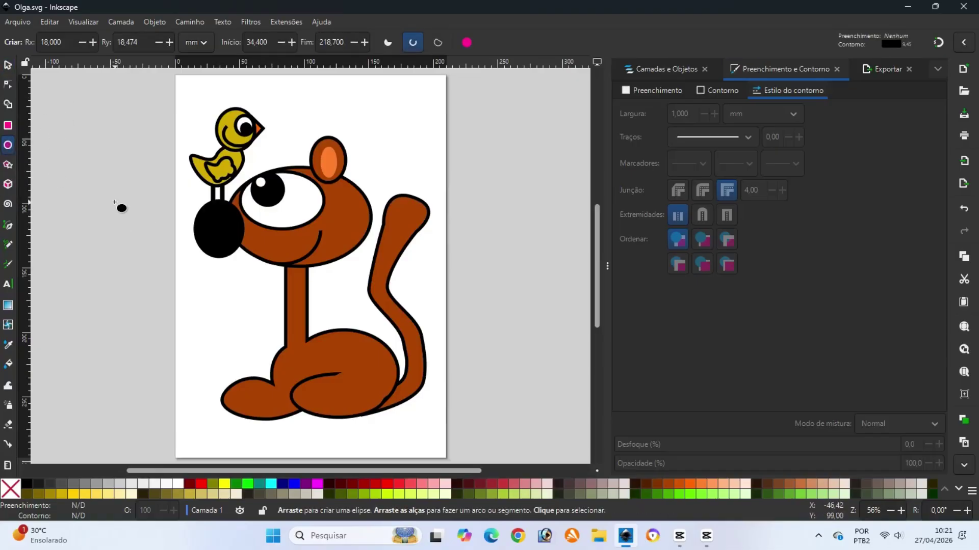
pyautogui.moveTo(120, 207); pyautogui.dragTo(249, 348)
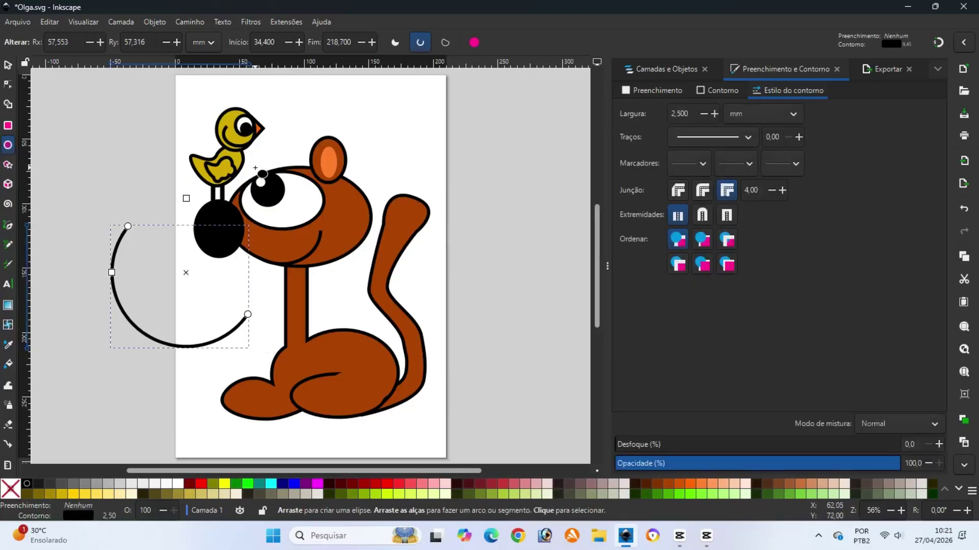
pyautogui.click(480, 43)
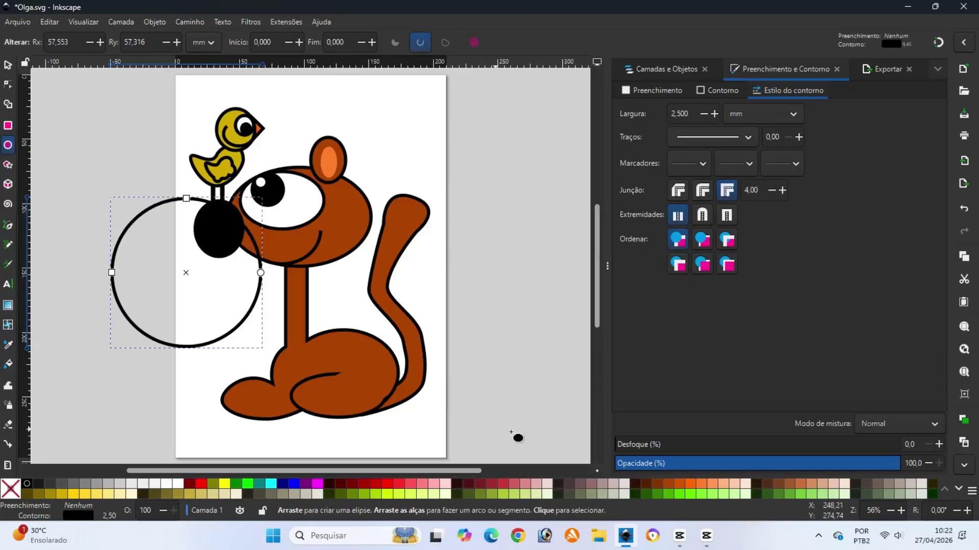
pyautogui.click(691, 495)
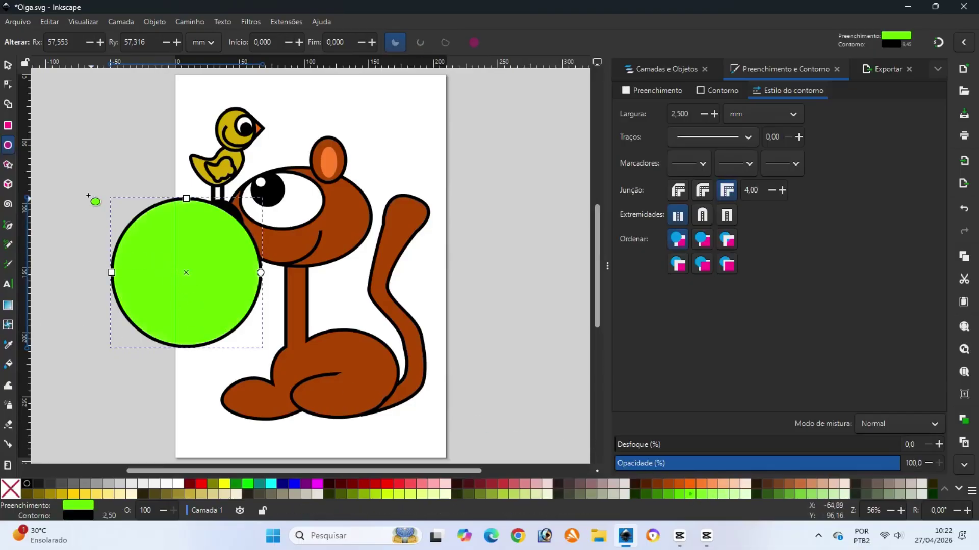
# - Enlarge the green ellipse to about 187 × 201 mm and place it over the characters at about X 13, Y 31.9 mm
pyautogui.click(8, 65)
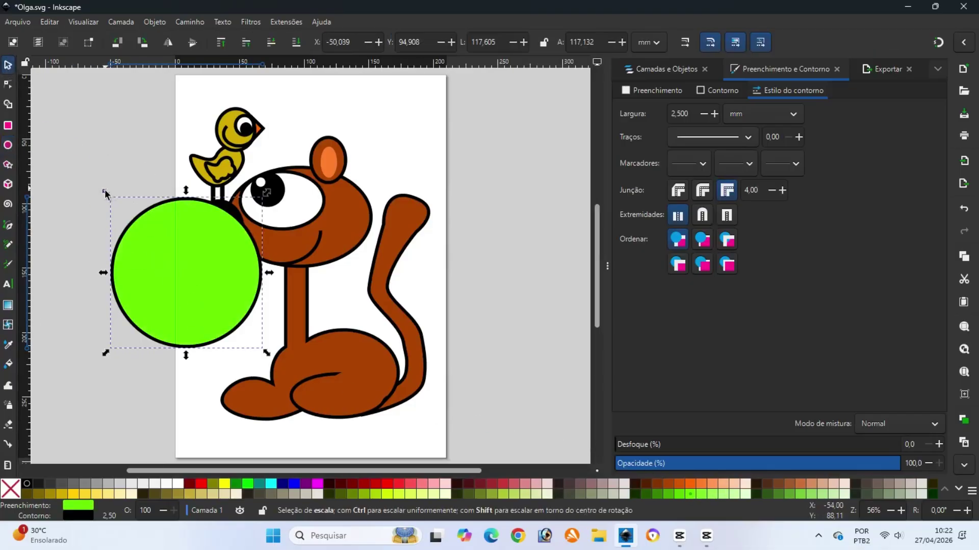
pyautogui.moveTo(109, 196); pyautogui.dragTo(47, 139)
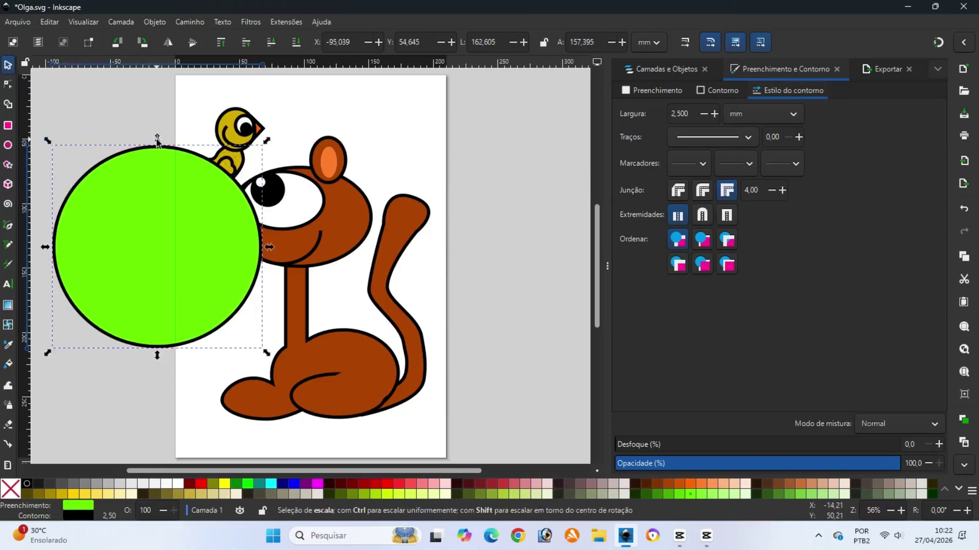
pyautogui.moveTo(158, 139); pyautogui.dragTo(158, 89)
pyautogui.moveTo(184, 208); pyautogui.dragTo(340, 235)
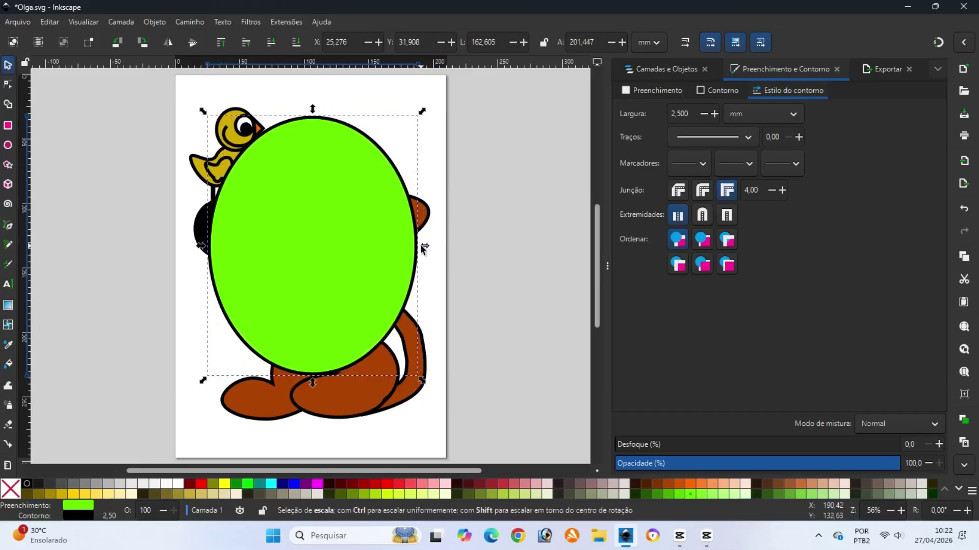
pyautogui.moveTo(421, 246); pyautogui.dragTo(436, 246)
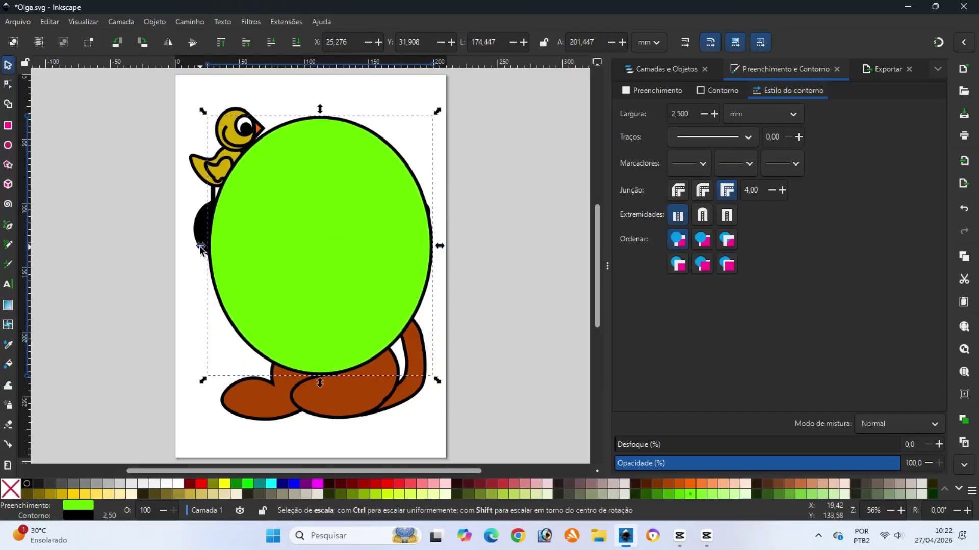
pyautogui.moveTo(207, 247); pyautogui.dragTo(182, 248)
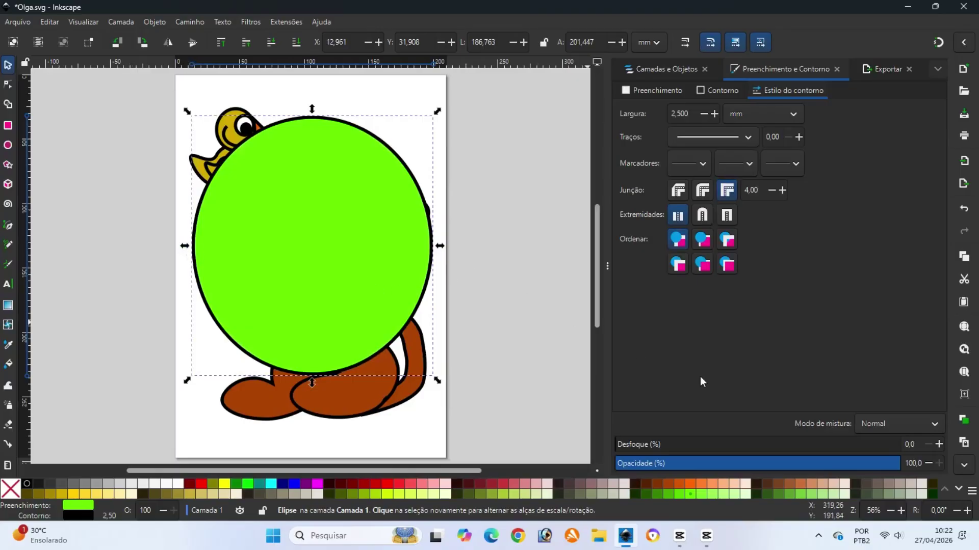
# - Recolour the large ellipse pink #FF55DD and send it to the back, behind the characters
pyautogui.click(959, 492)
pyautogui.click(959, 491)
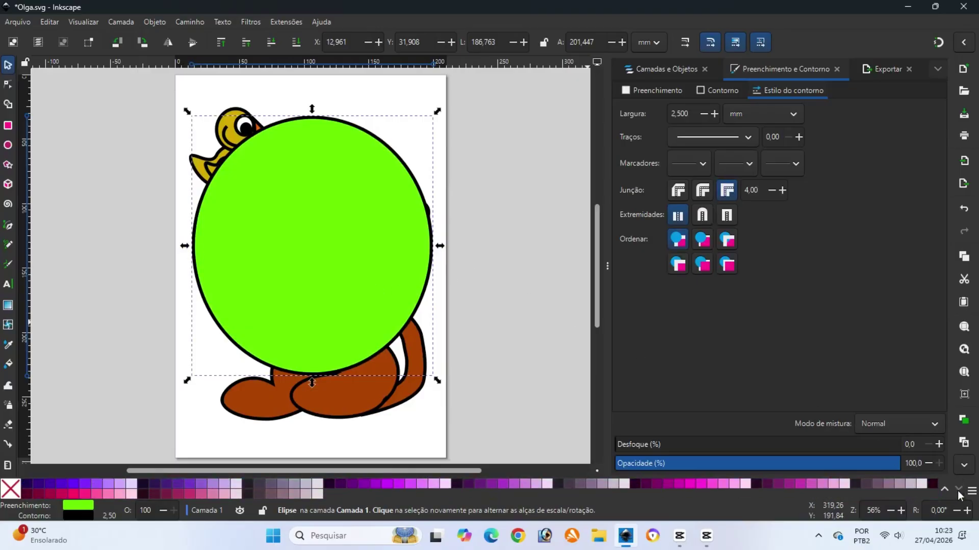
pyautogui.click(699, 485)
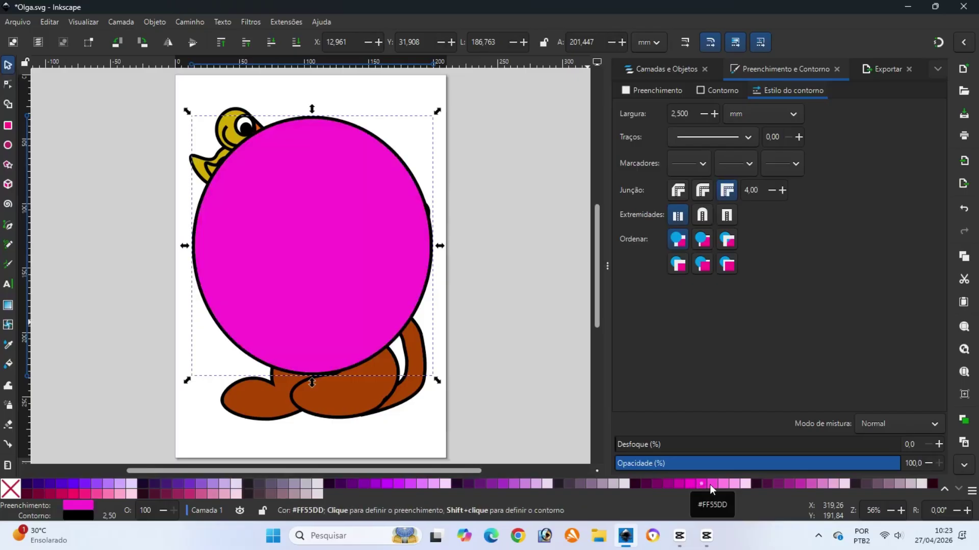
pyautogui.click(710, 485)
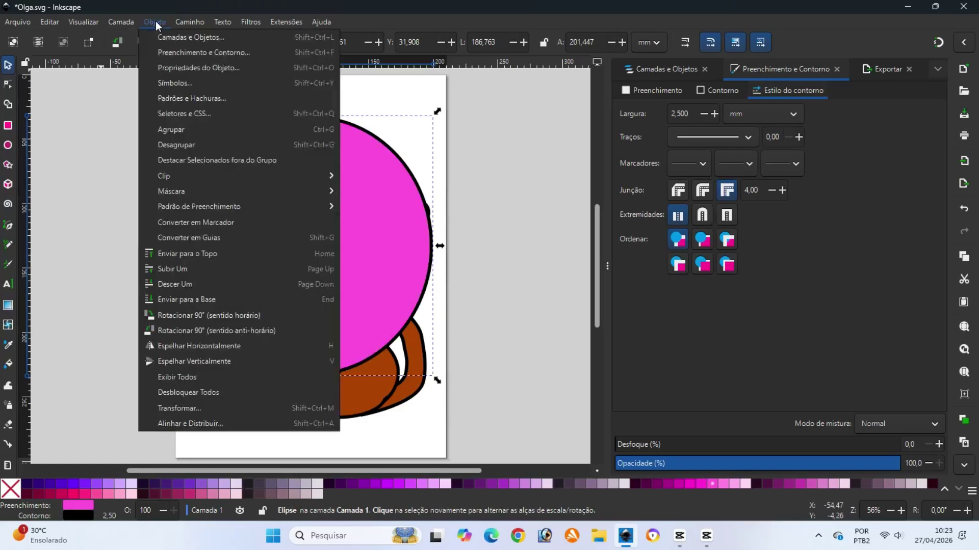
pyautogui.click(176, 299)
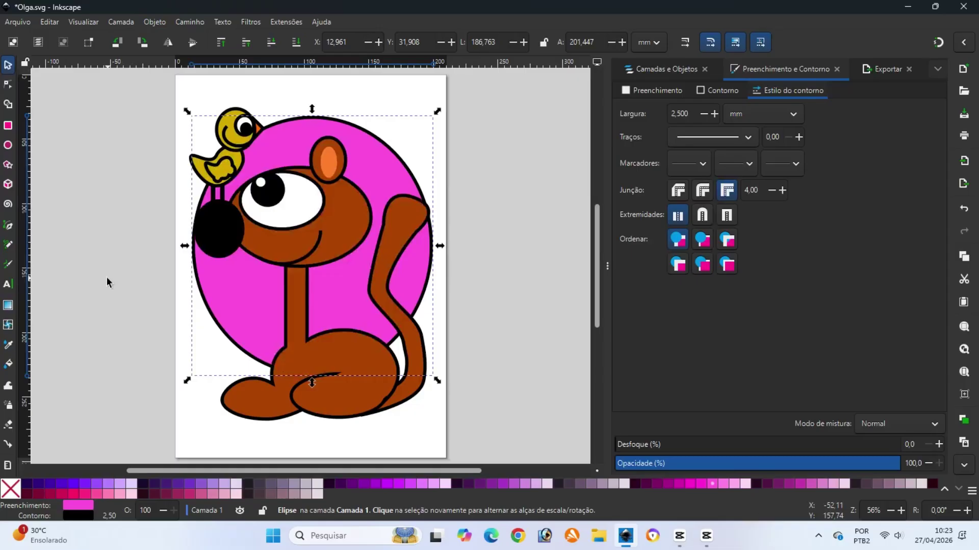
pyautogui.click(64, 241)
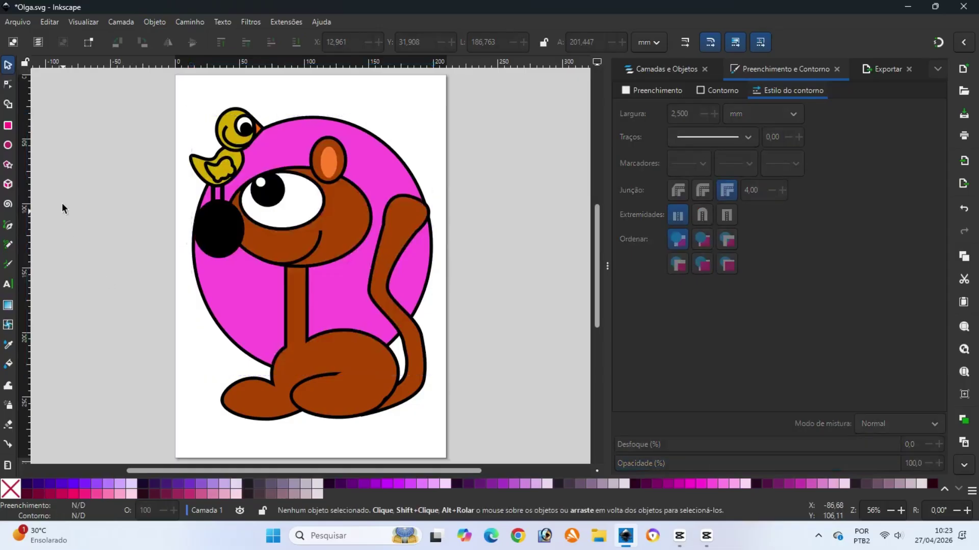
# - Draw a rectangle of about 215 × 304 mm covering the whole page and save the drawing
pyautogui.click(9, 126)
pyautogui.moveTo(172, 73); pyautogui.dragTo(449, 464)
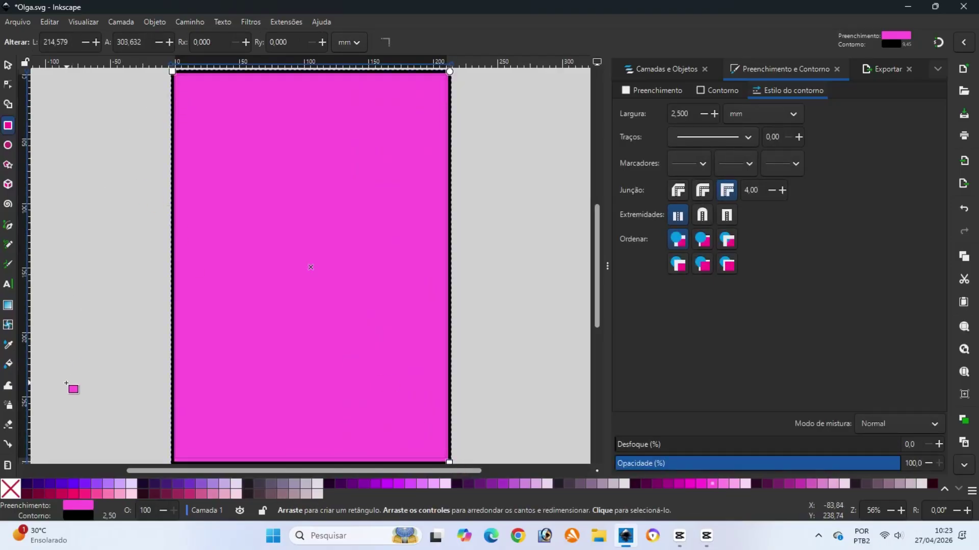
pyautogui.click(17, 23)
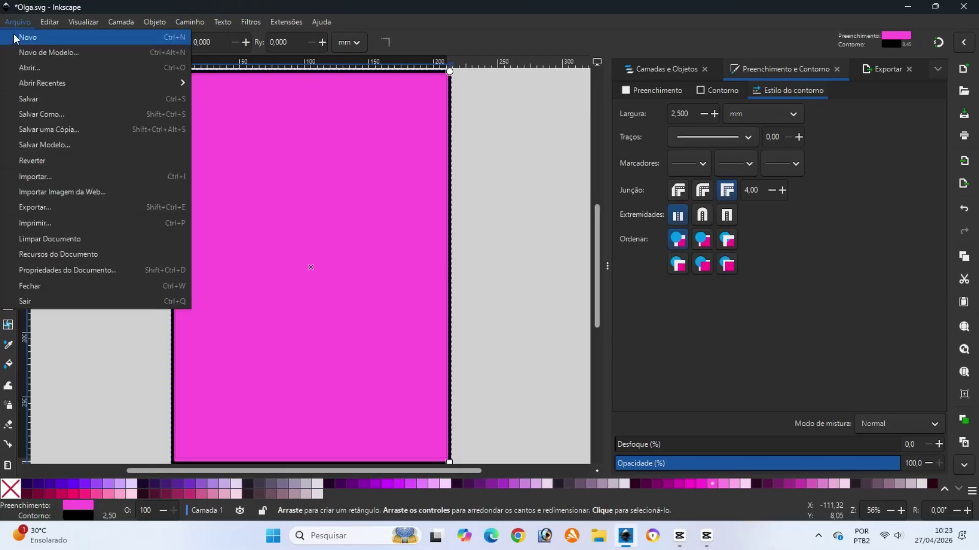
pyautogui.click(29, 99)
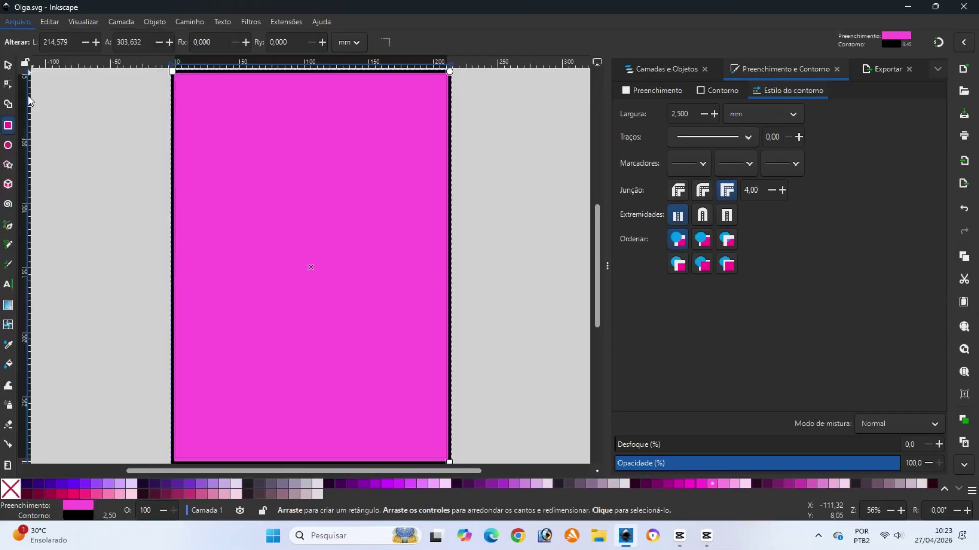
# - Fill the page rectangle with #D400AA and give it a linear gradient running from its middle down to the bottom edge
pyautogui.click(8, 306)
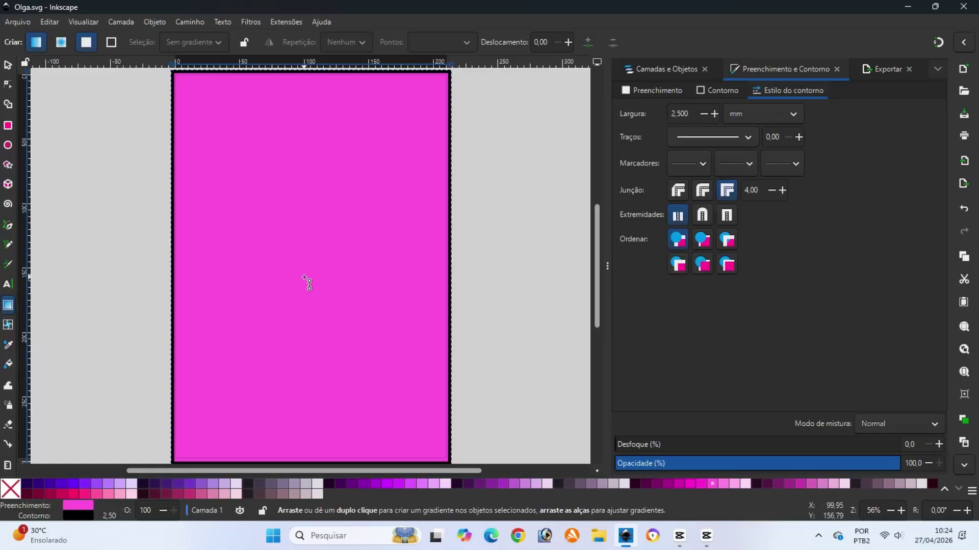
pyautogui.click(678, 483)
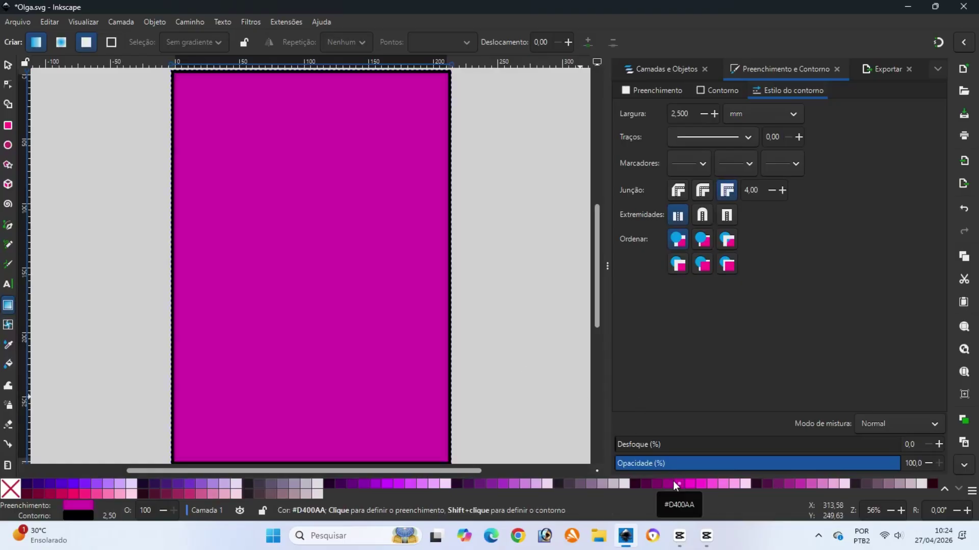
pyautogui.moveTo(299, 251); pyautogui.dragTo(302, 457)
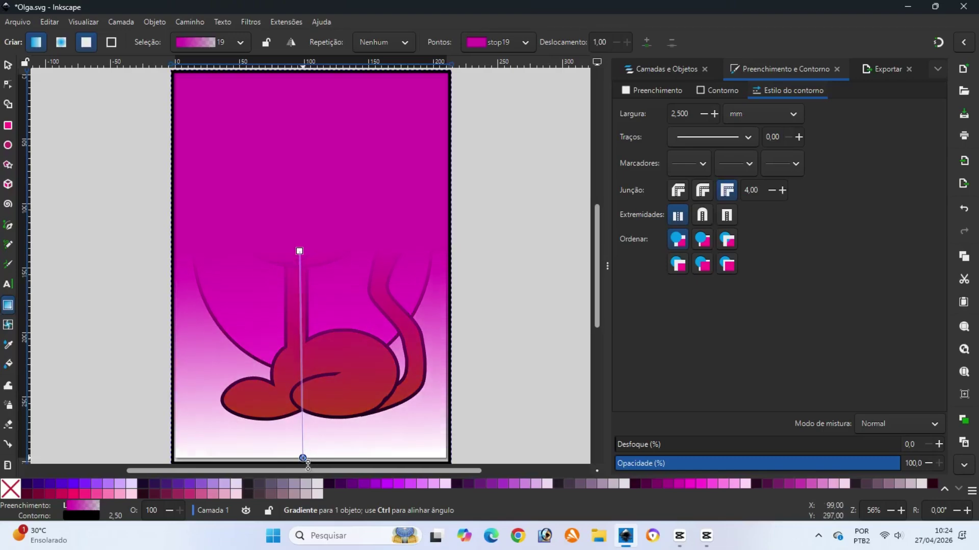
# - Set the gradient's end stop at the rectangle's bottom edge to an opaque bright green
pyautogui.click(304, 459)
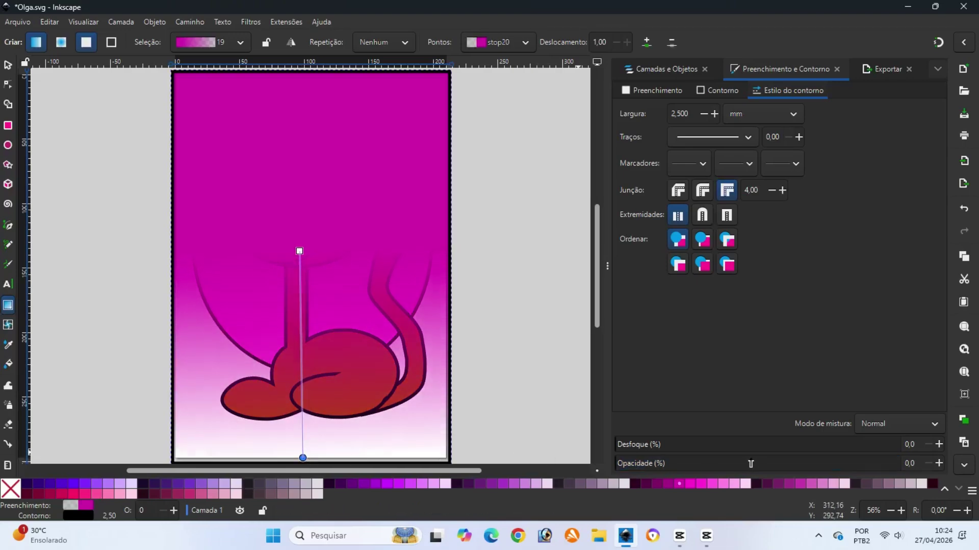
pyautogui.click(944, 489)
pyautogui.click(959, 489)
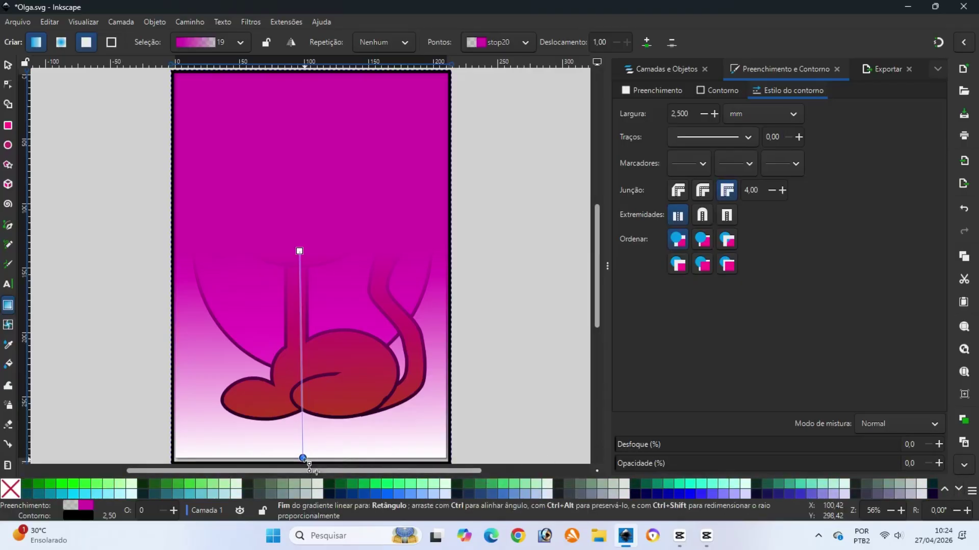
pyautogui.click(387, 483)
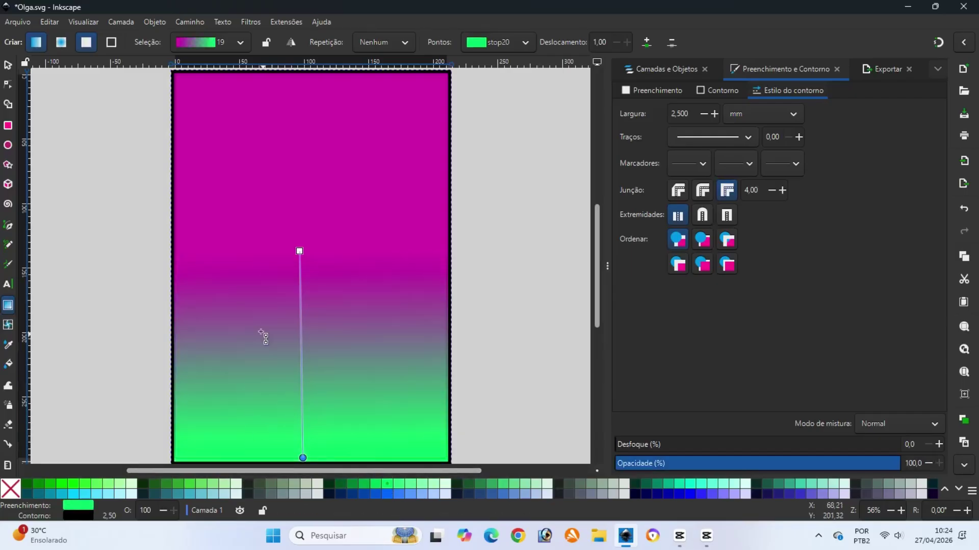
pyautogui.click(8, 65)
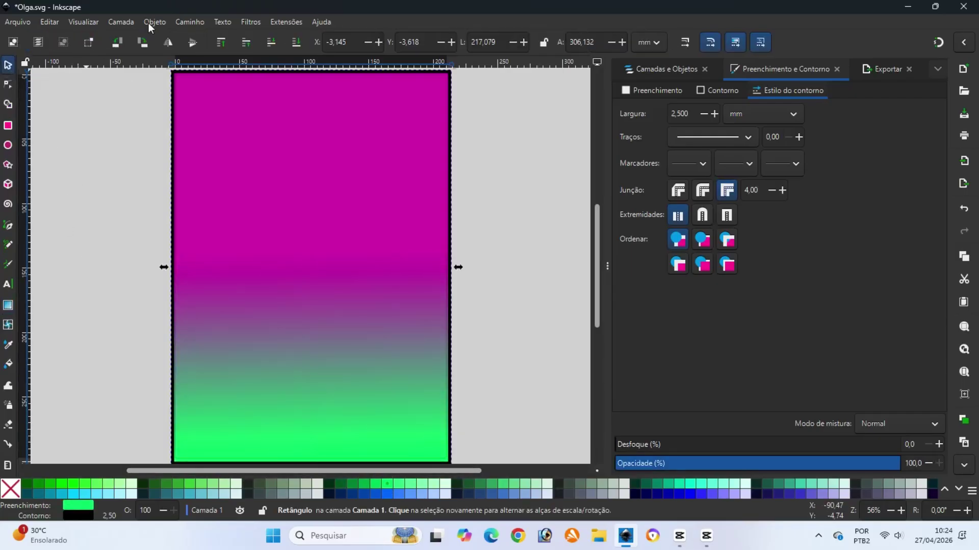
# - Send the gradient-filled page rectangle to the back, behind the pink ellipse and the characters
pyautogui.click(150, 22)
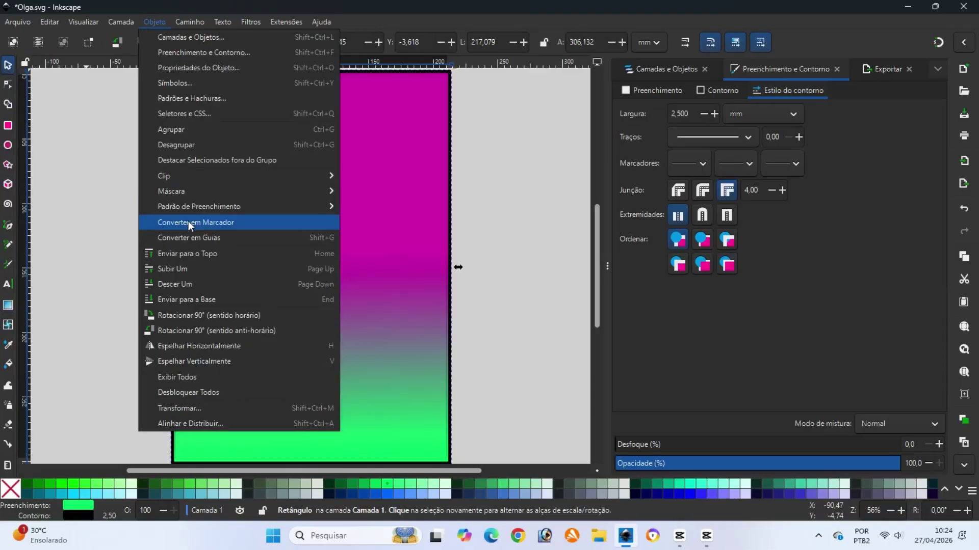
pyautogui.click(197, 301)
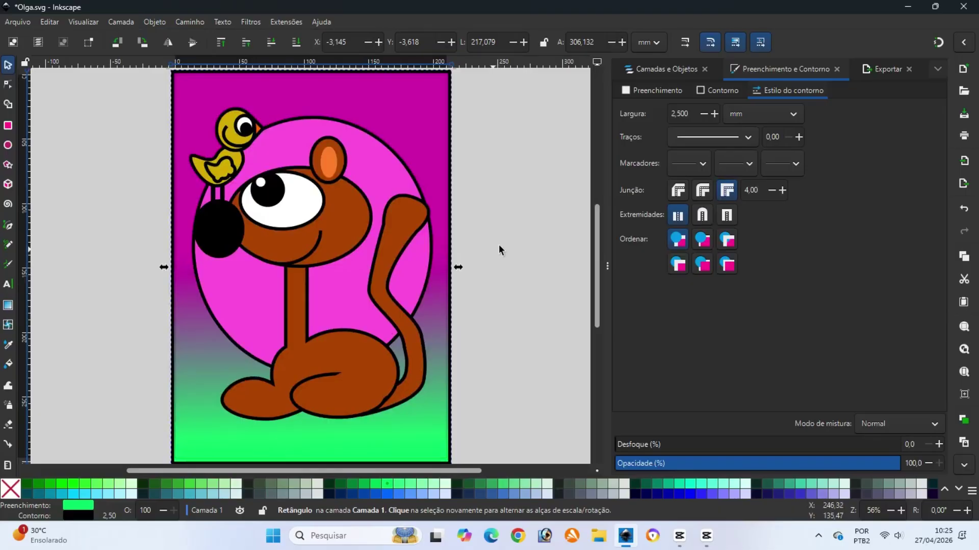
# - Stretch the pink ellipse upward to a height of about 226 mm and save the drawing
pyautogui.click(366, 152)
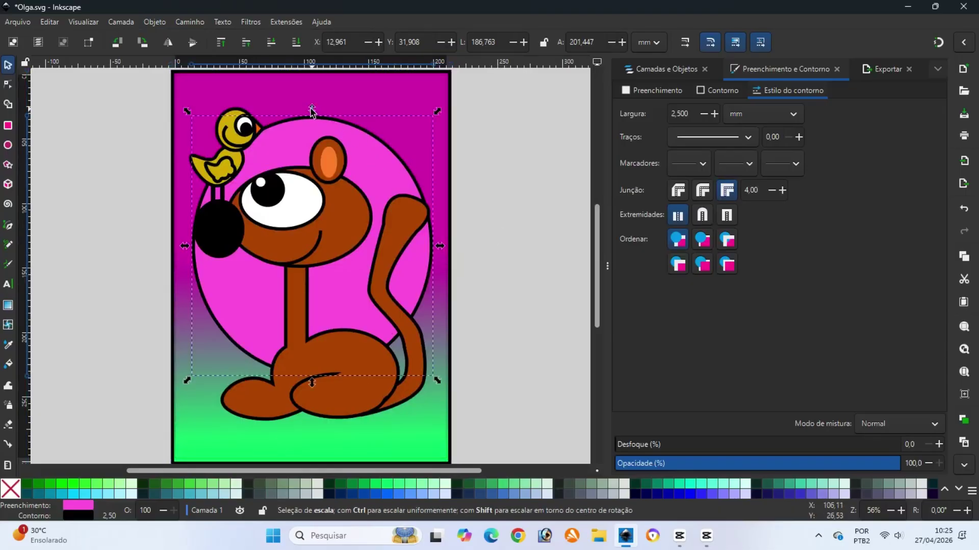
pyautogui.moveTo(312, 109); pyautogui.dragTo(315, 78)
pyautogui.click(497, 268)
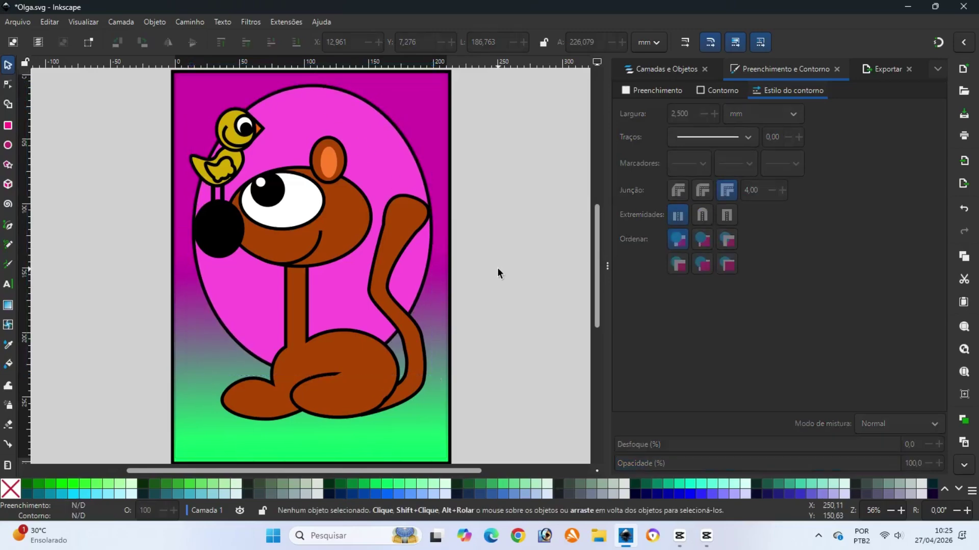
pyautogui.click(15, 23)
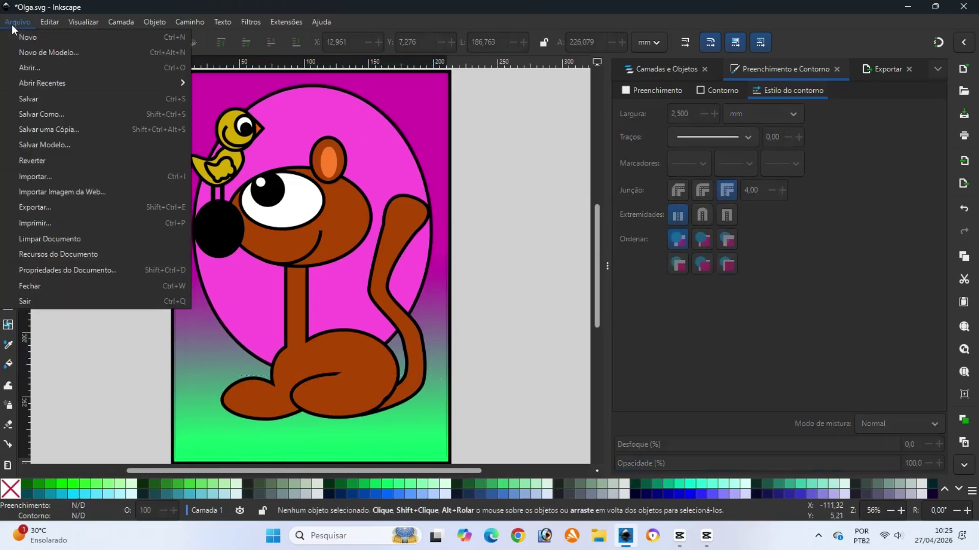
pyautogui.click(23, 100)
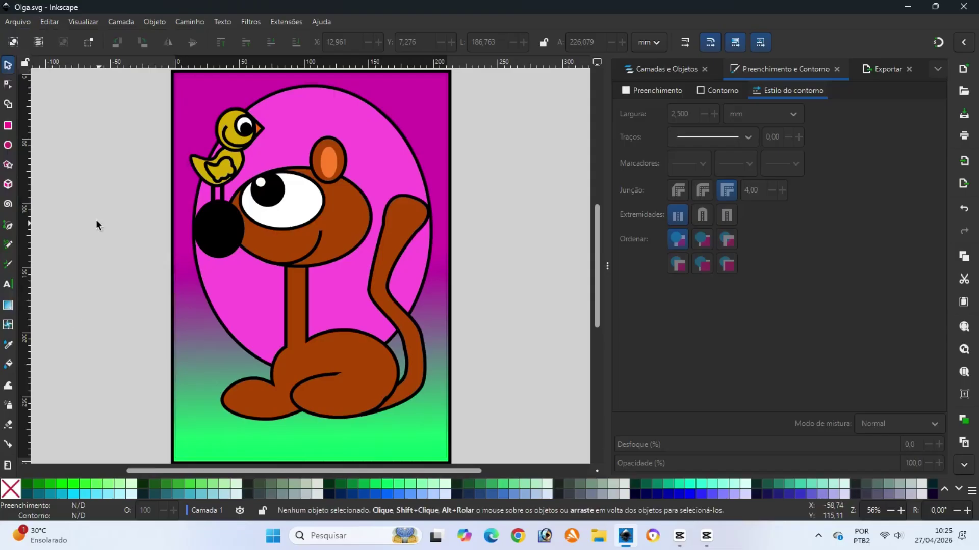
# - Draw a flat ellipse and place it centred under the animal's feet, sized about 192 × 29 mm
pyautogui.click(9, 147)
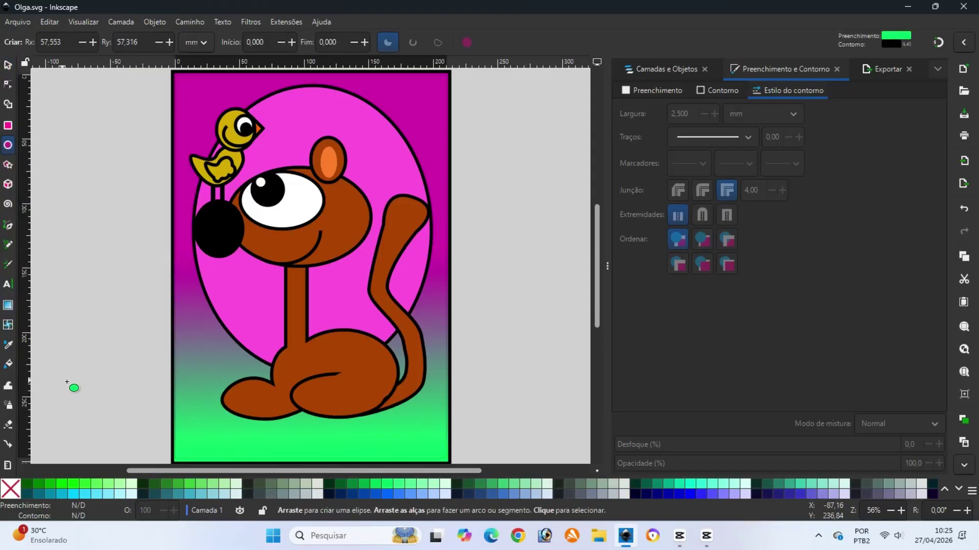
pyautogui.moveTo(60, 380); pyautogui.dragTo(338, 416)
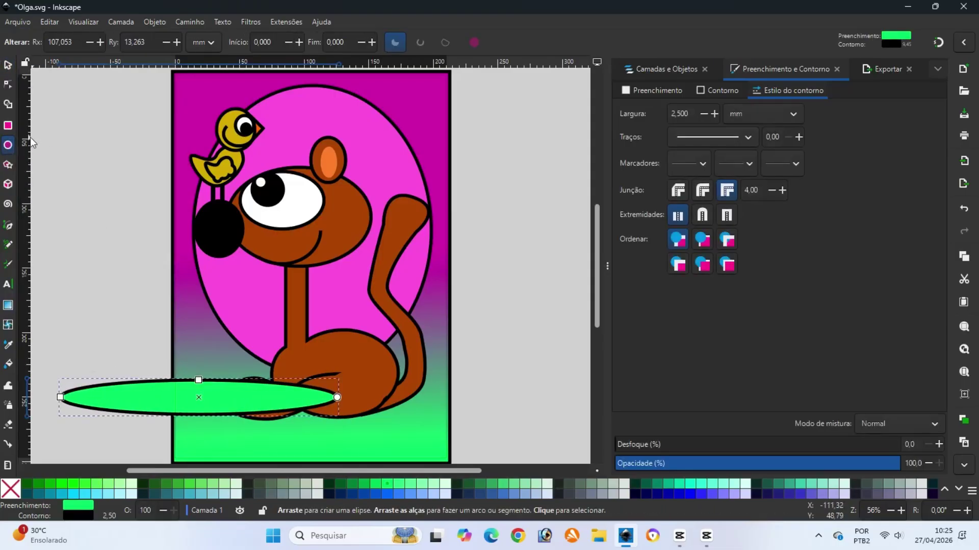
pyautogui.click(7, 66)
pyautogui.moveTo(200, 411); pyautogui.dragTo(317, 431)
pyautogui.moveTo(460, 418); pyautogui.dragTo(444, 418)
pyautogui.moveTo(166, 417); pyautogui.dragTo(181, 424)
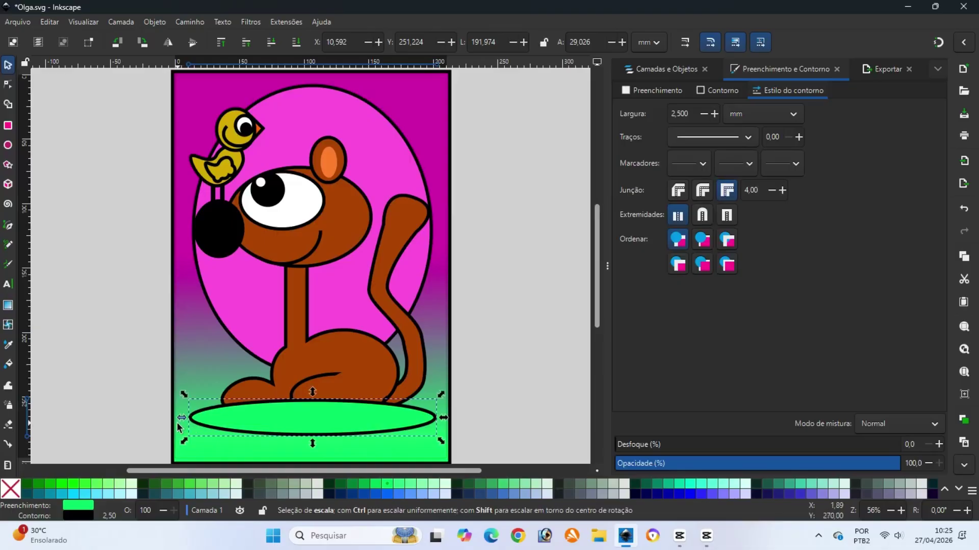
# - Fill the flat ellipse under the animal's feet with black and remove its outline
pyautogui.click(943, 491)
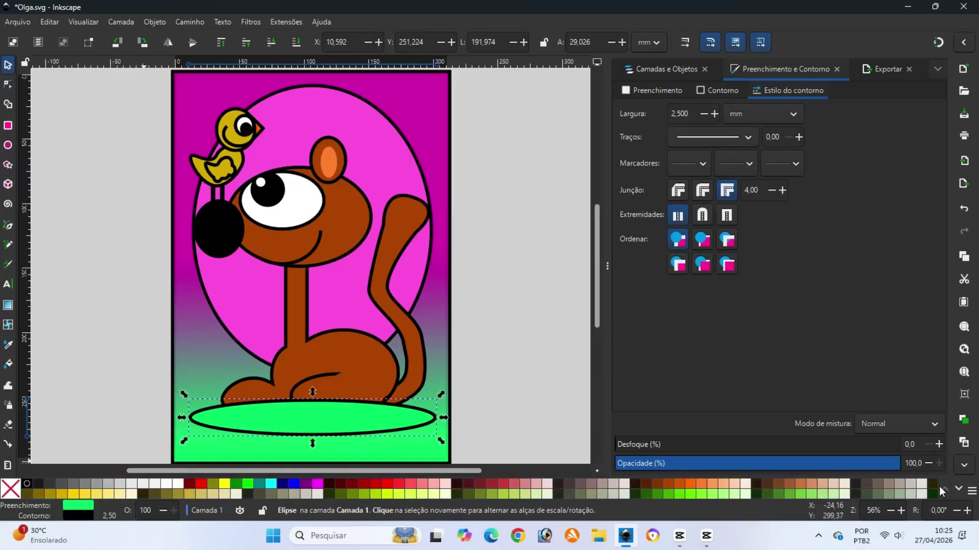
pyautogui.click(27, 485)
pyautogui.rightClick(11, 489)
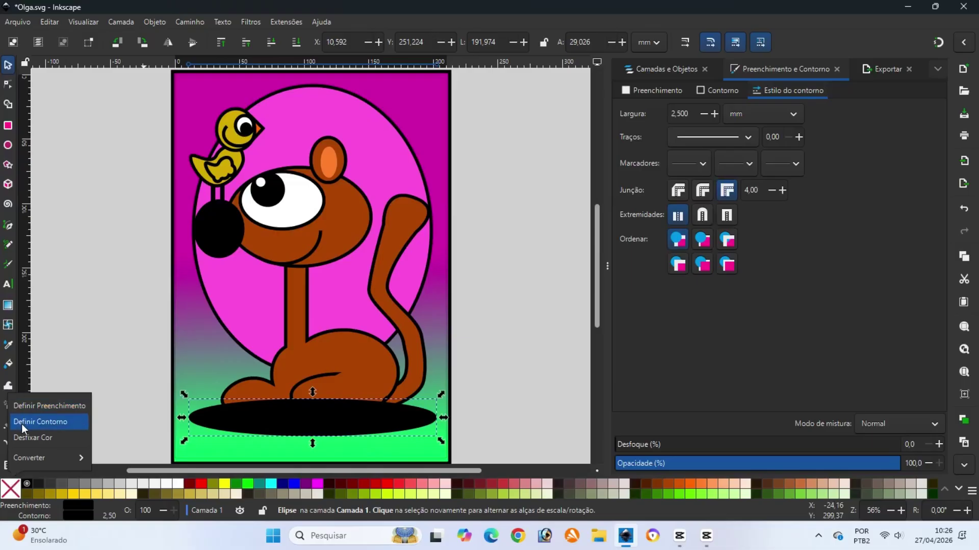
pyautogui.click(41, 422)
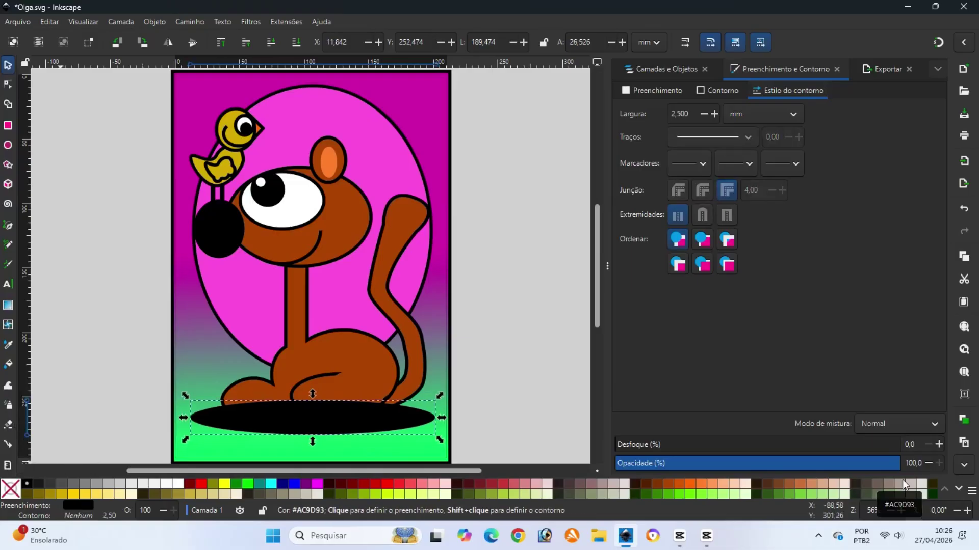
# - Set the black shadow ellipse's blur to 25%
pyautogui.click(941, 446)
pyautogui.click(941, 446)
pyautogui.click(940, 445)
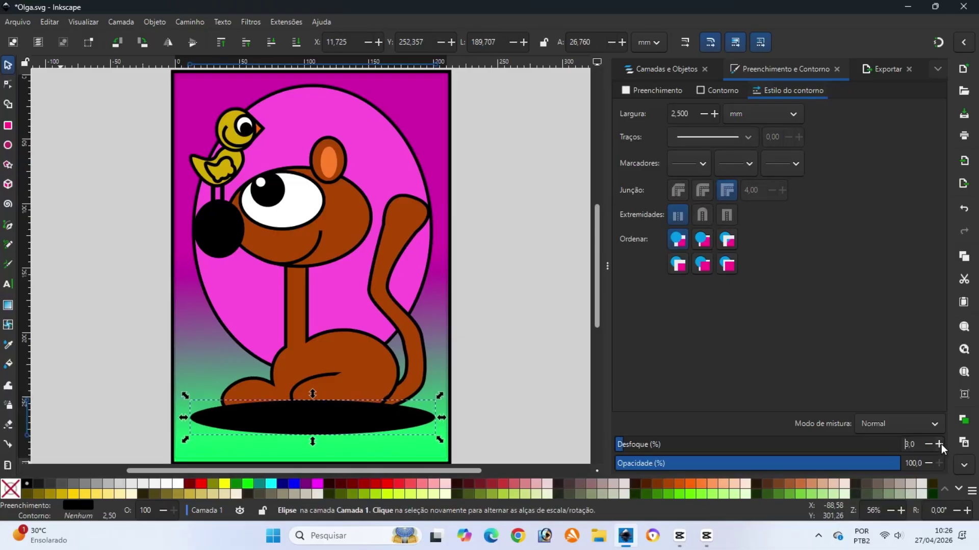
pyautogui.click(941, 445)
pyautogui.click(941, 446)
pyautogui.click(941, 445)
pyautogui.click(941, 445)
pyautogui.click(941, 445)
pyautogui.click(941, 446)
pyautogui.click(941, 446)
pyautogui.click(941, 445)
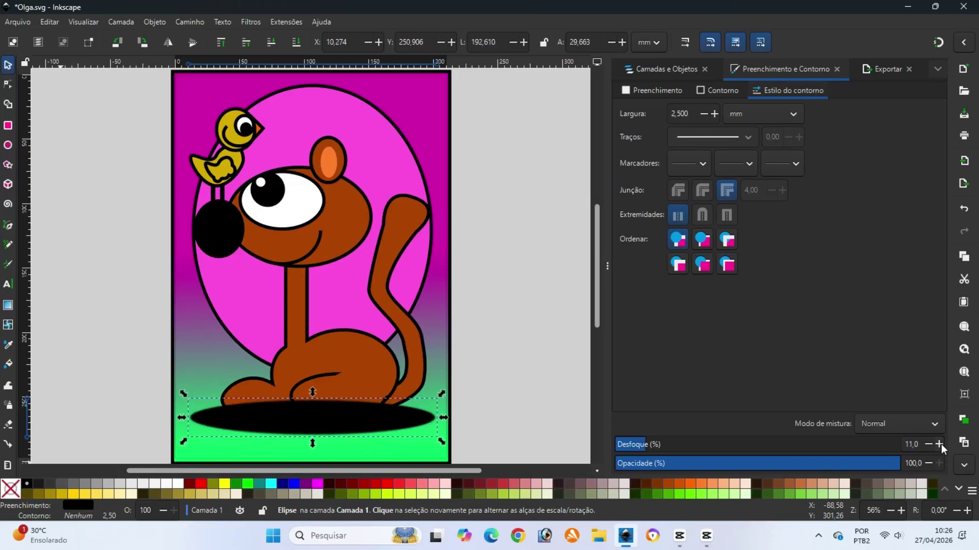
pyautogui.click(941, 445)
pyautogui.click(941, 446)
pyautogui.click(939, 445)
pyautogui.click(939, 445)
pyautogui.click(939, 444)
pyautogui.click(938, 444)
pyautogui.click(939, 445)
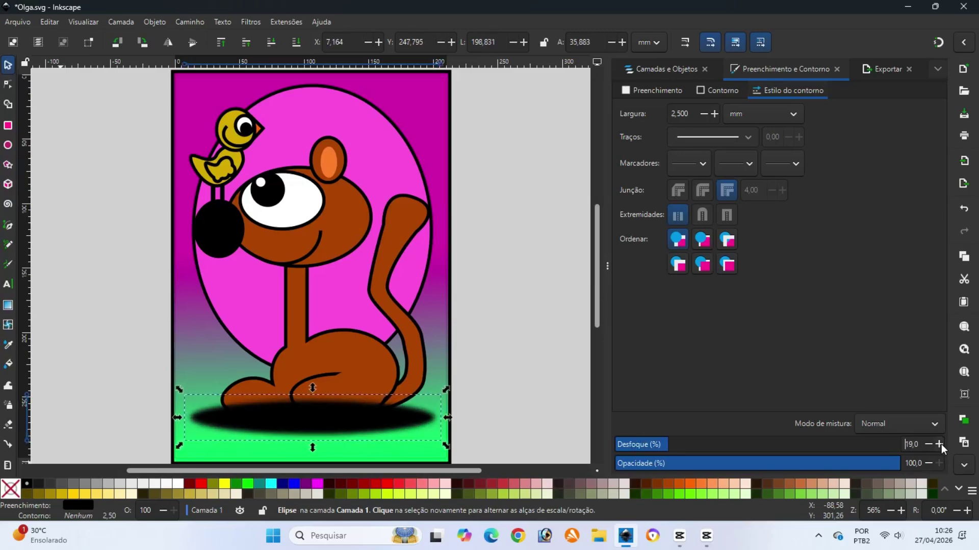
pyautogui.click(938, 445)
pyautogui.click(939, 444)
pyautogui.click(939, 444)
pyautogui.click(939, 445)
pyautogui.click(939, 444)
pyautogui.click(939, 444)
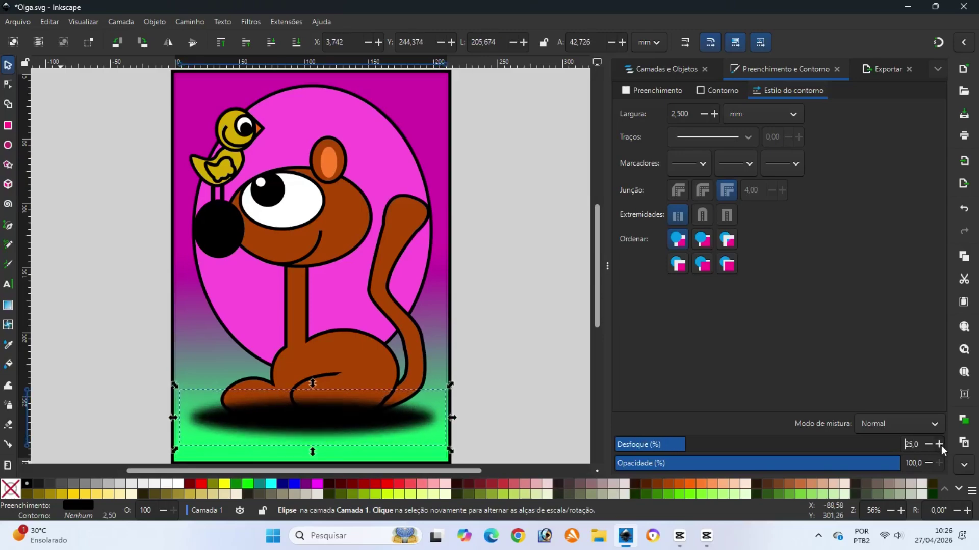
pyautogui.click(939, 444)
pyautogui.click(939, 444)
pyautogui.click(939, 445)
pyautogui.click(940, 445)
pyautogui.click(940, 445)
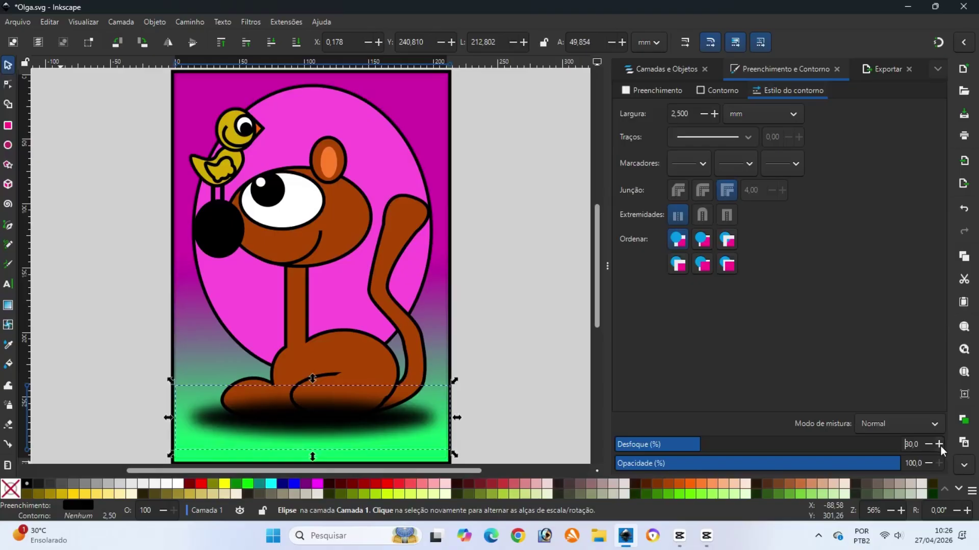
pyautogui.click(928, 444)
pyautogui.click(928, 444)
pyautogui.click(927, 444)
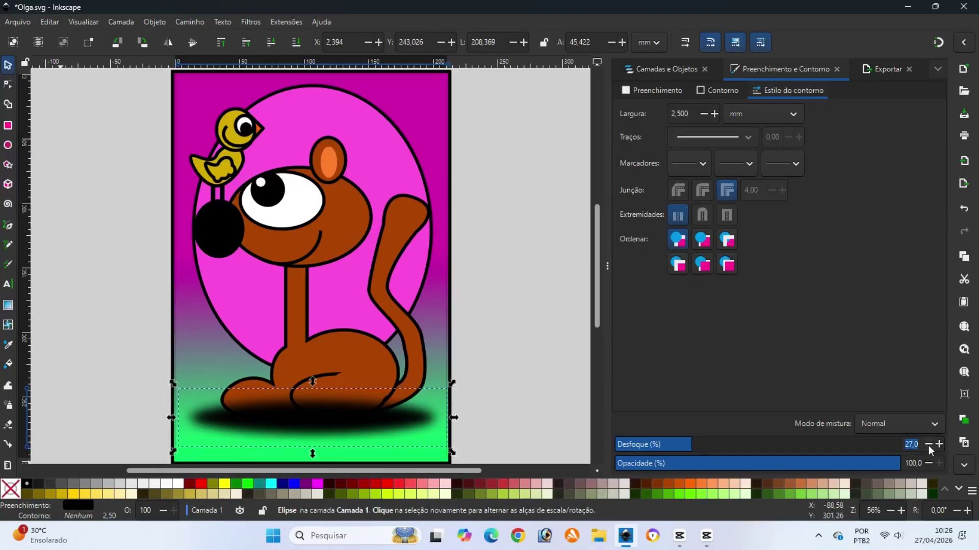
pyautogui.click(928, 445)
pyautogui.click(930, 444)
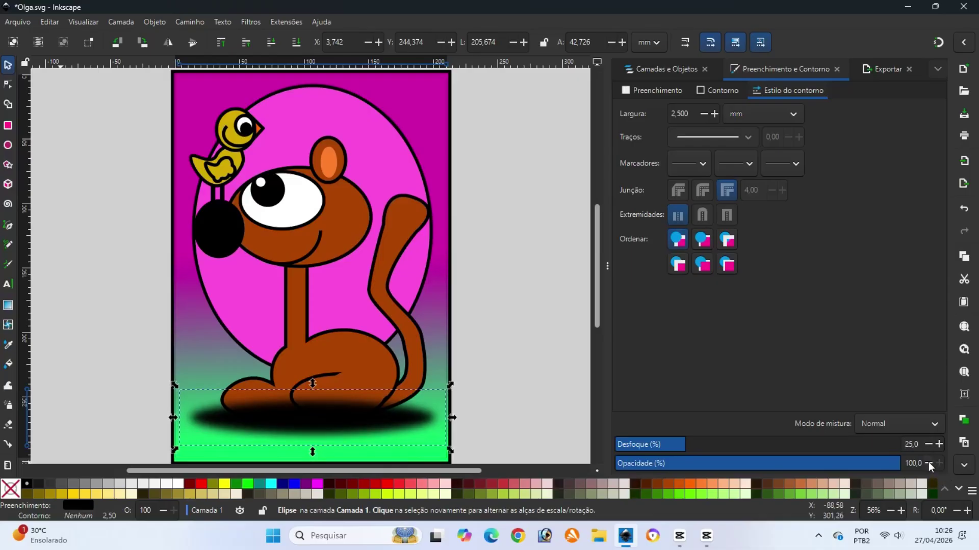
# - Reduce the shadow ellipse's opacity to 90%
pyautogui.click(929, 463)
pyautogui.click(928, 462)
pyautogui.click(928, 463)
pyautogui.click(928, 463)
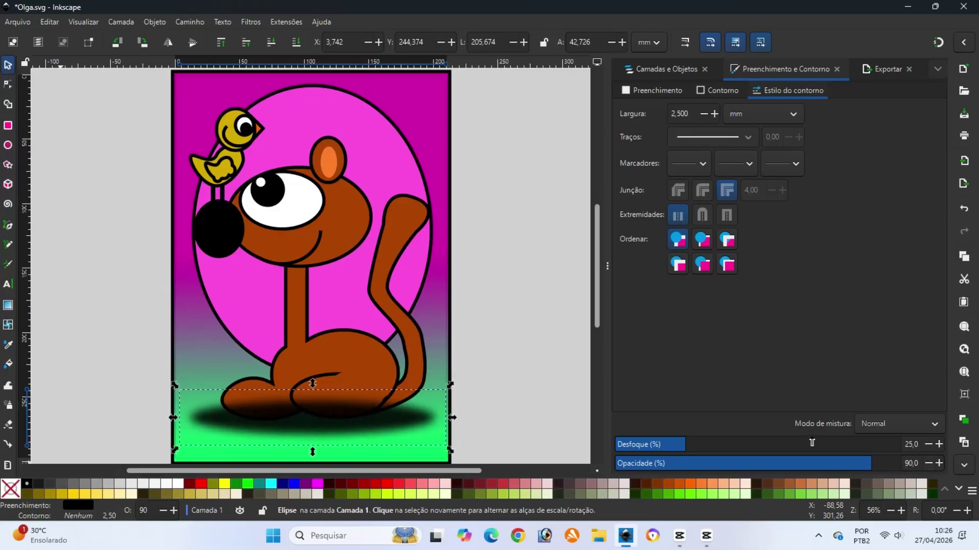
# - Lower the shadow ellipse one level to place it behind the animal, and save the drawing
pyautogui.click(149, 23)
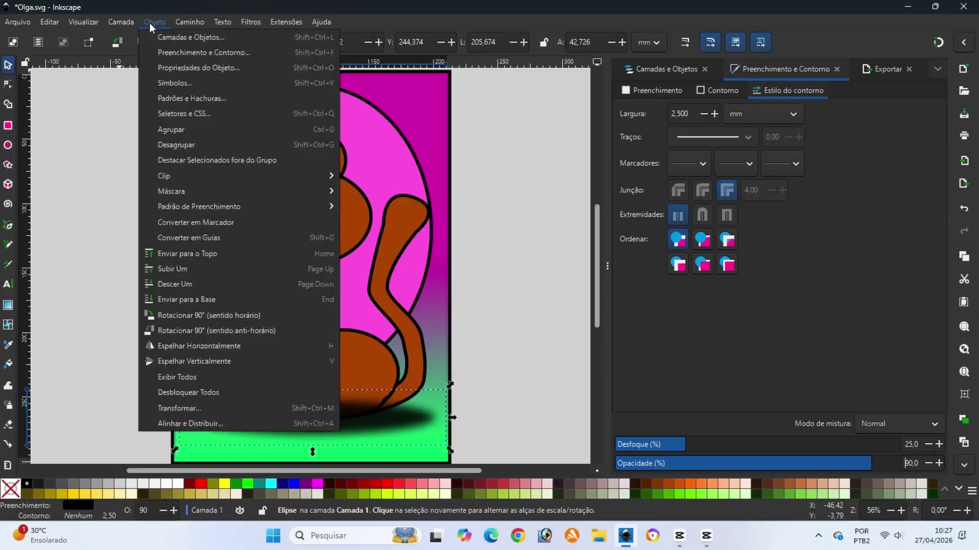
pyautogui.click(173, 285)
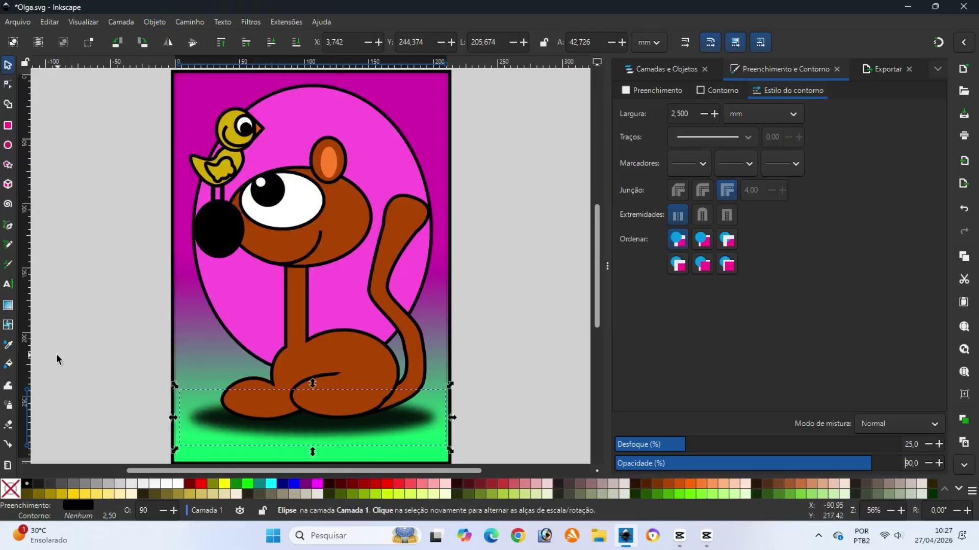
pyautogui.click(73, 368)
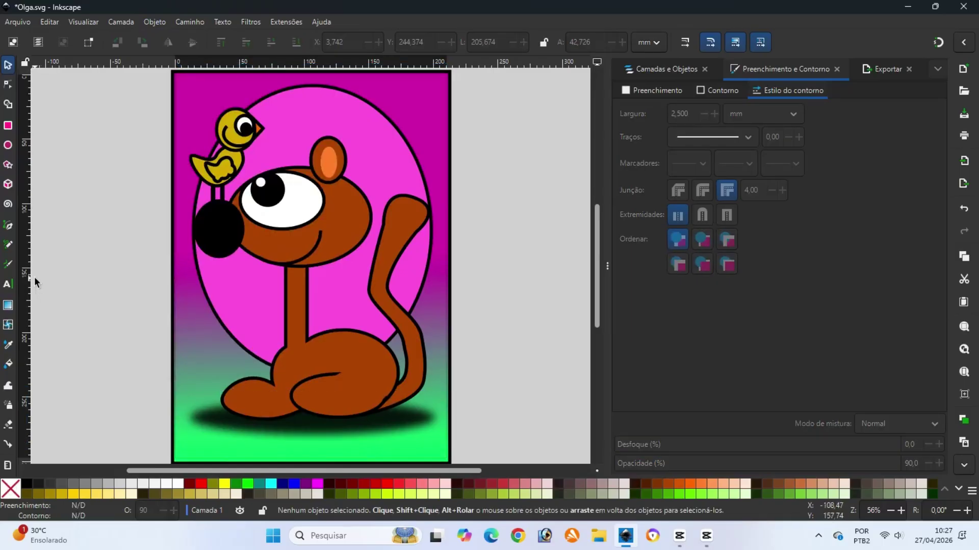
pyautogui.click(16, 23)
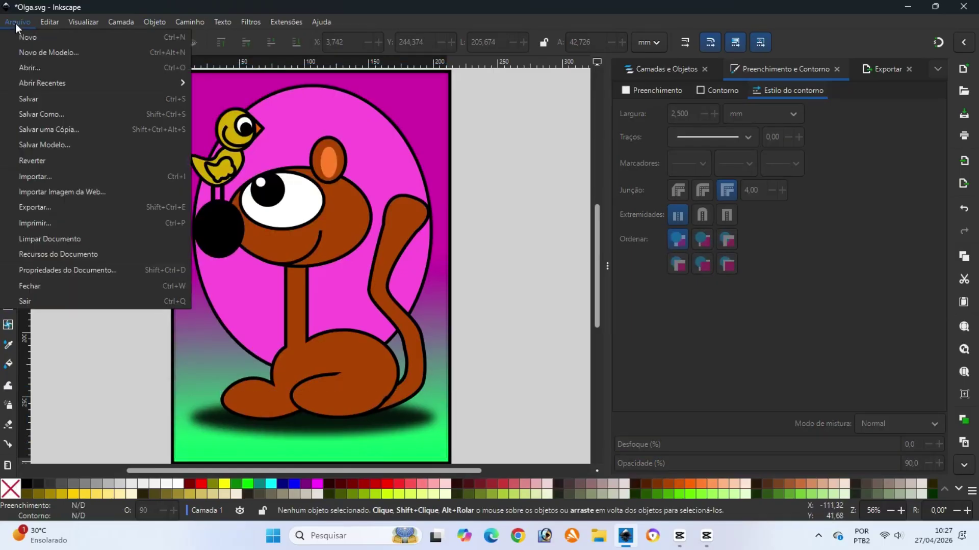
pyautogui.click(30, 99)
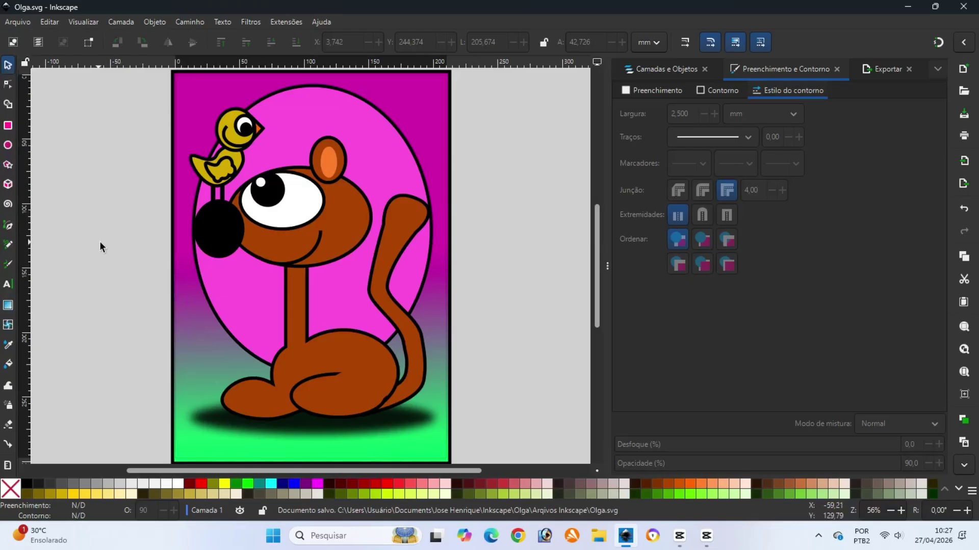